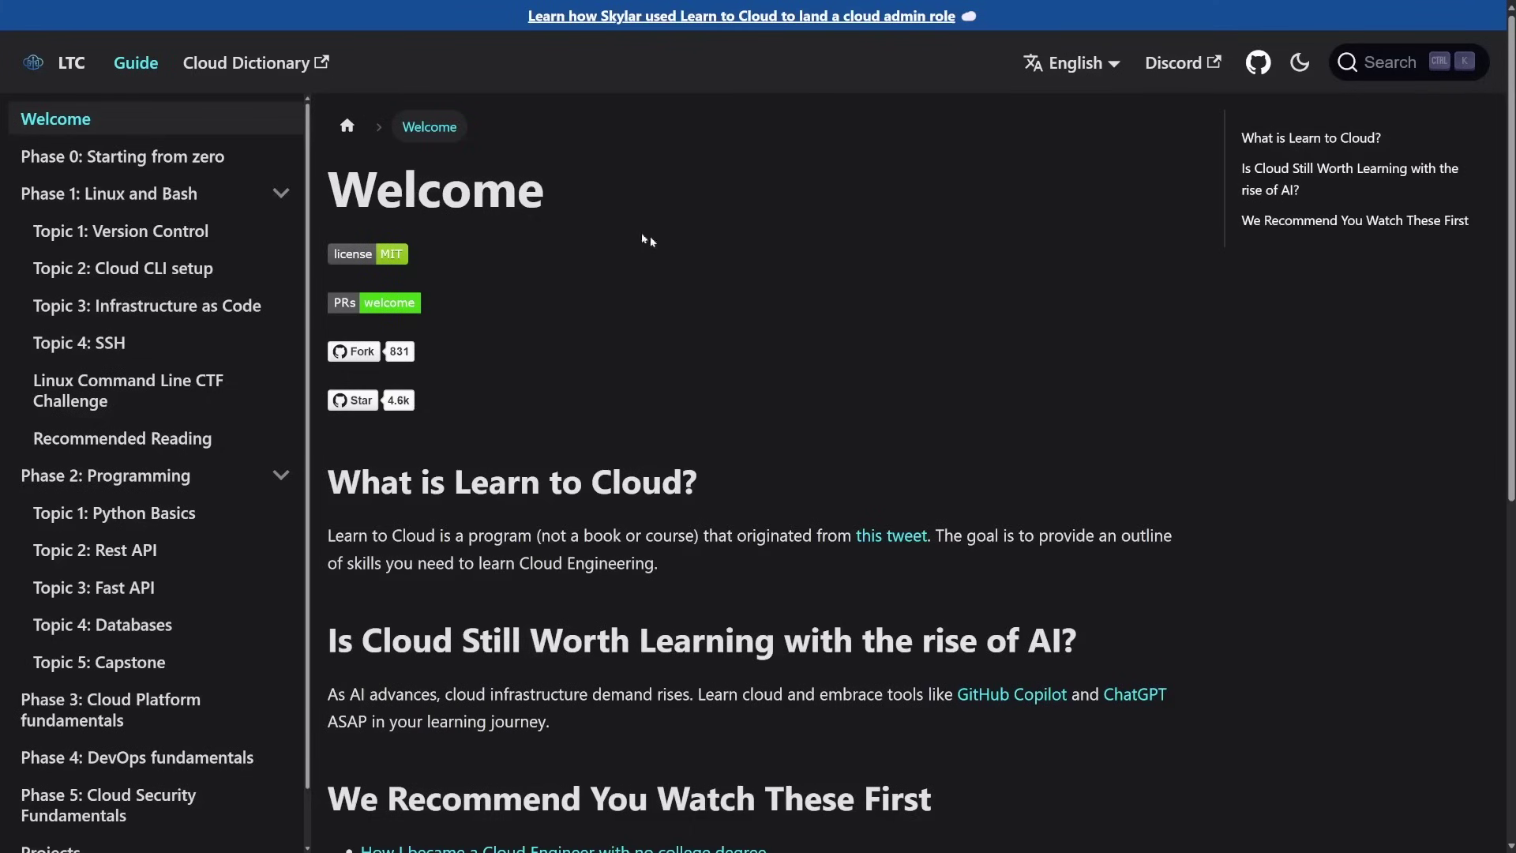
Step: Open the Phase 1: Linux and Bash page and collapse the Phase 1 and Phase 2 sidebar topic lists
{"action": "left_click", "coordinate": [237, 197]}
{"action": "left_click", "coordinate": [269, 201]}
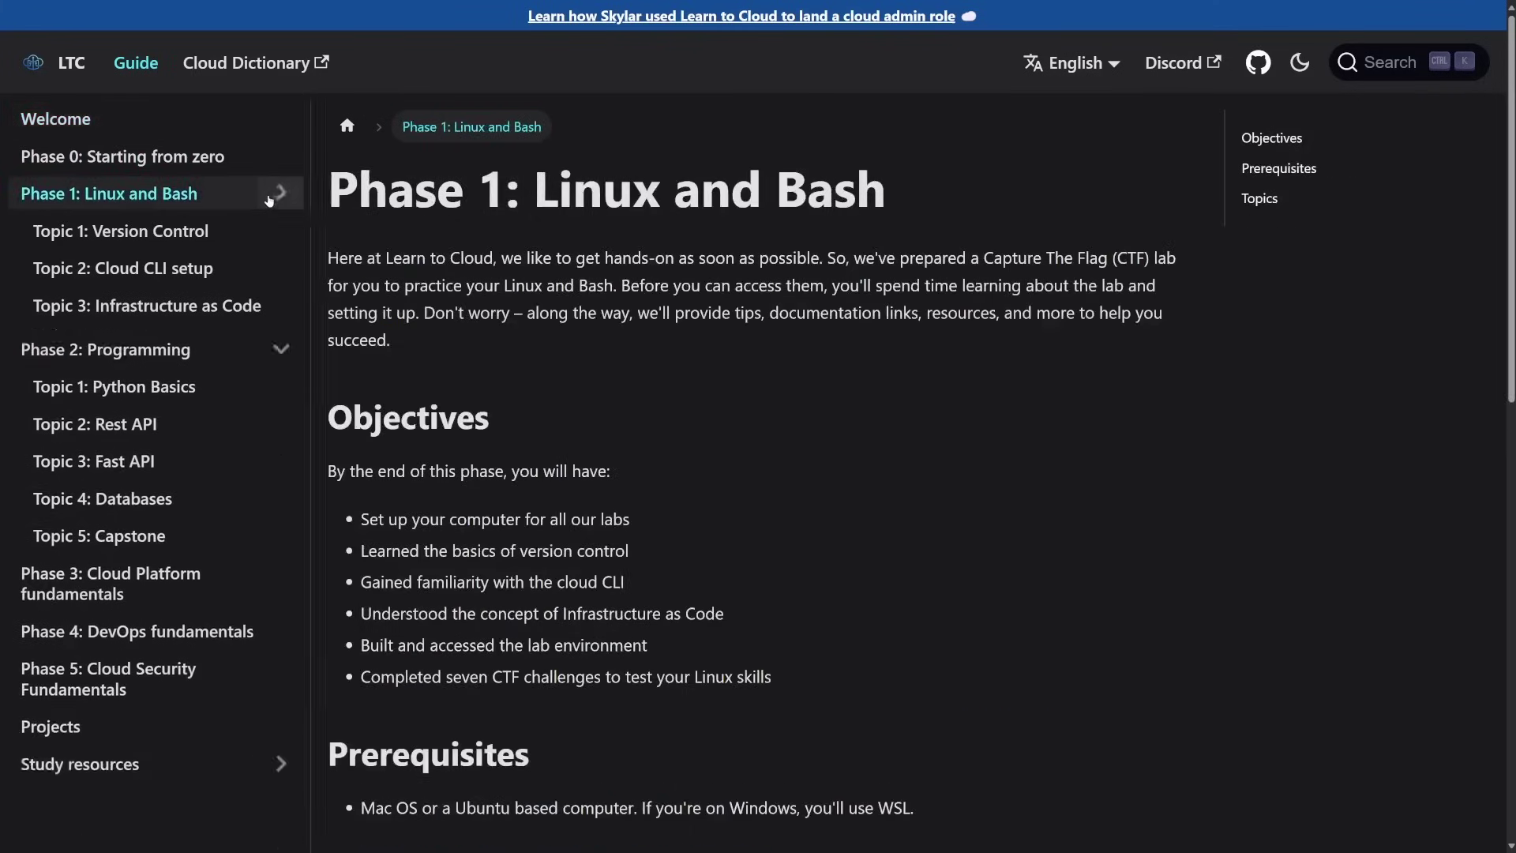
{"action": "left_click", "coordinate": [281, 231]}
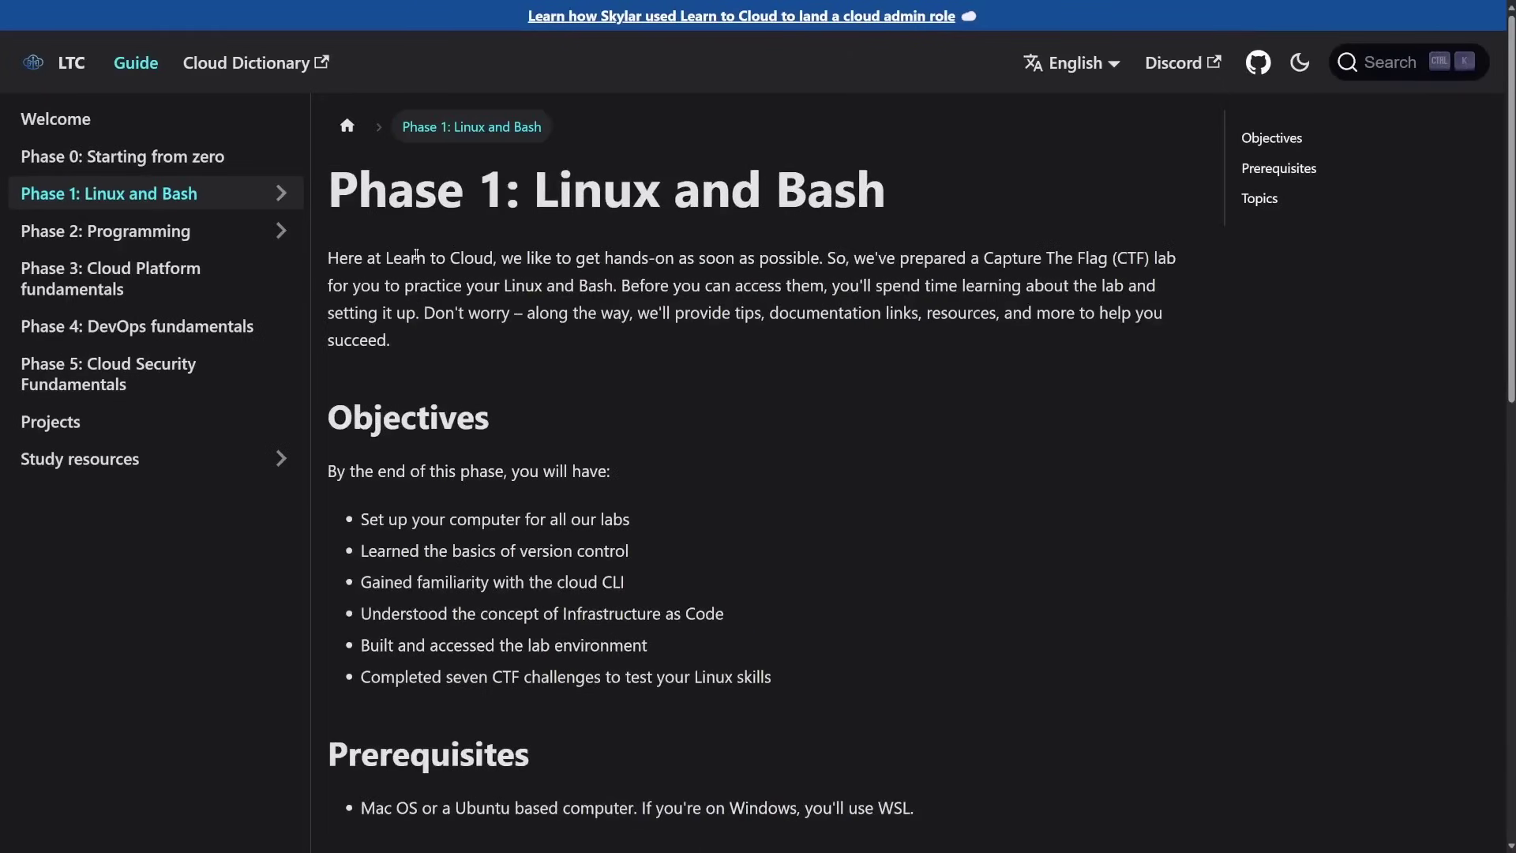
Step: Expand the Phase 1 topics and skim the Phase 3: Cloud Platform and Phase 2: Programming pages
{"action": "left_click", "coordinate": [242, 203]}
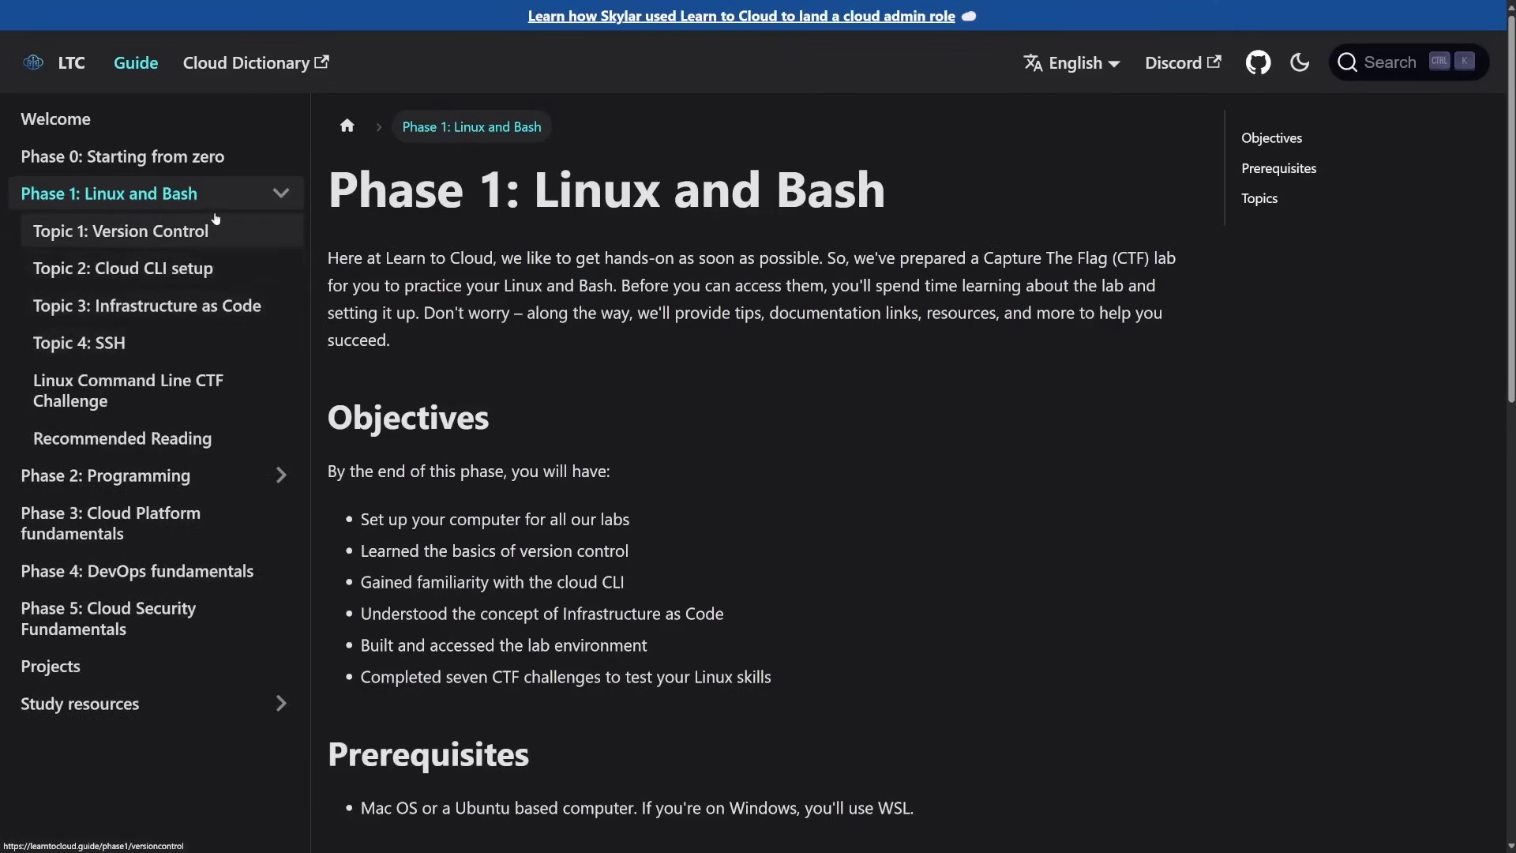
{"action": "left_click", "coordinate": [170, 521]}
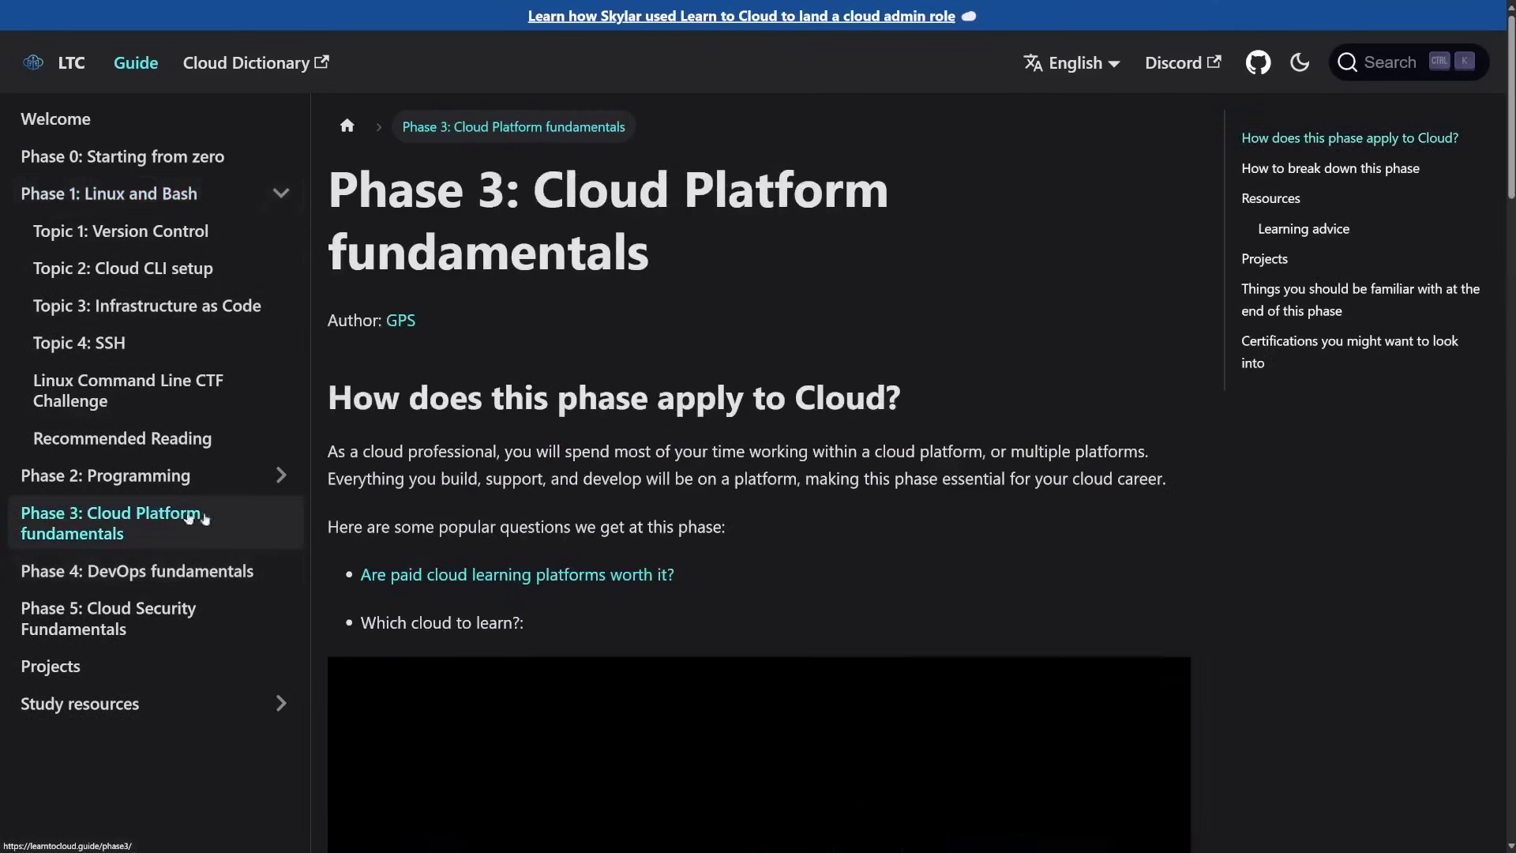
{"action": "scroll", "coordinate": [512, 554], "scroll_direction": "down", "scroll_amount": 10}
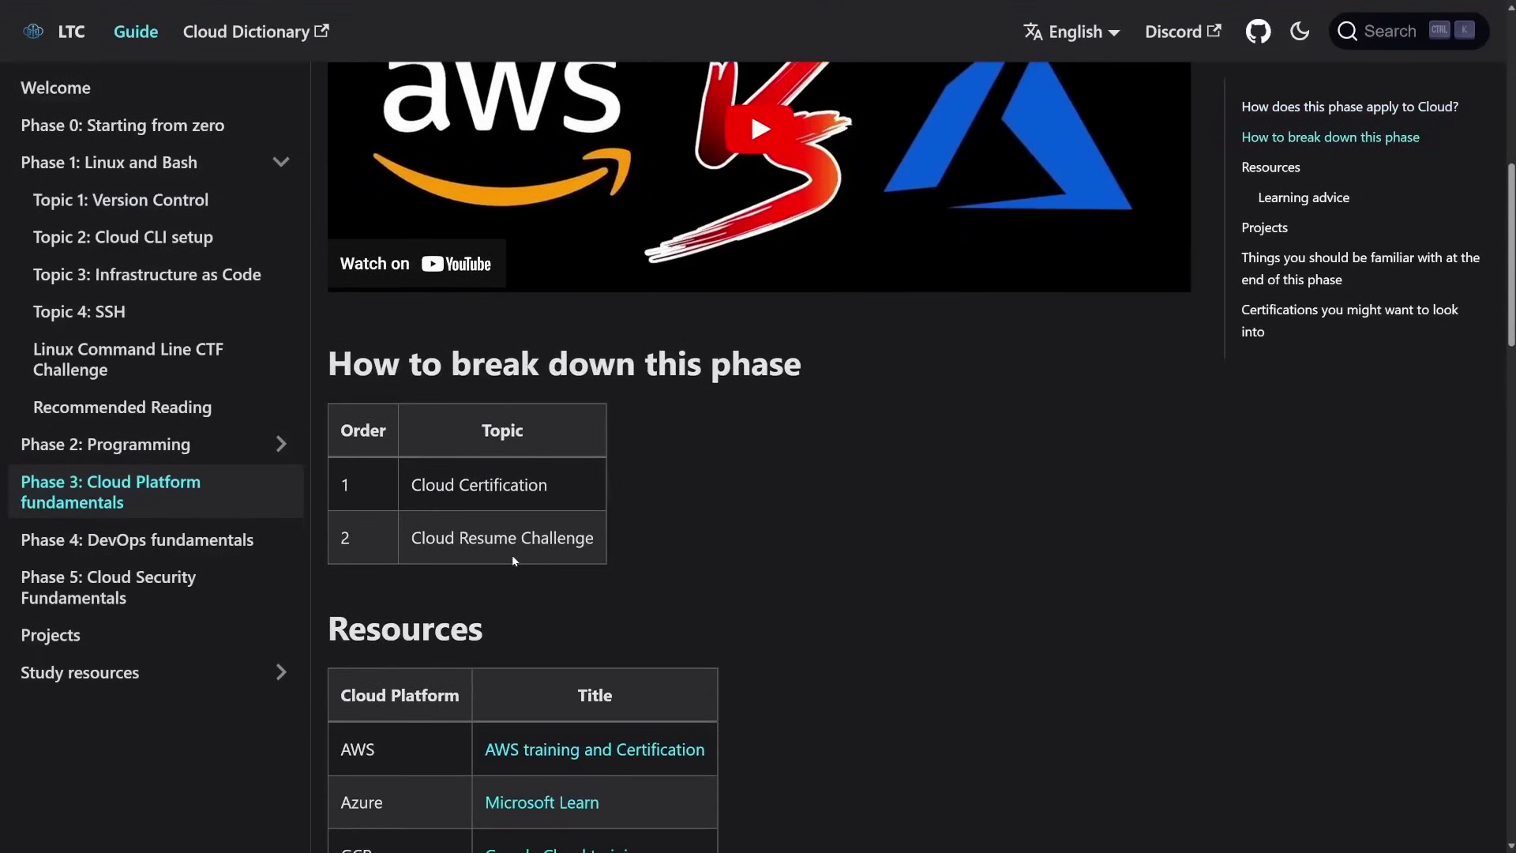
{"action": "scroll", "coordinate": [511, 555], "scroll_direction": "up", "scroll_amount": 10}
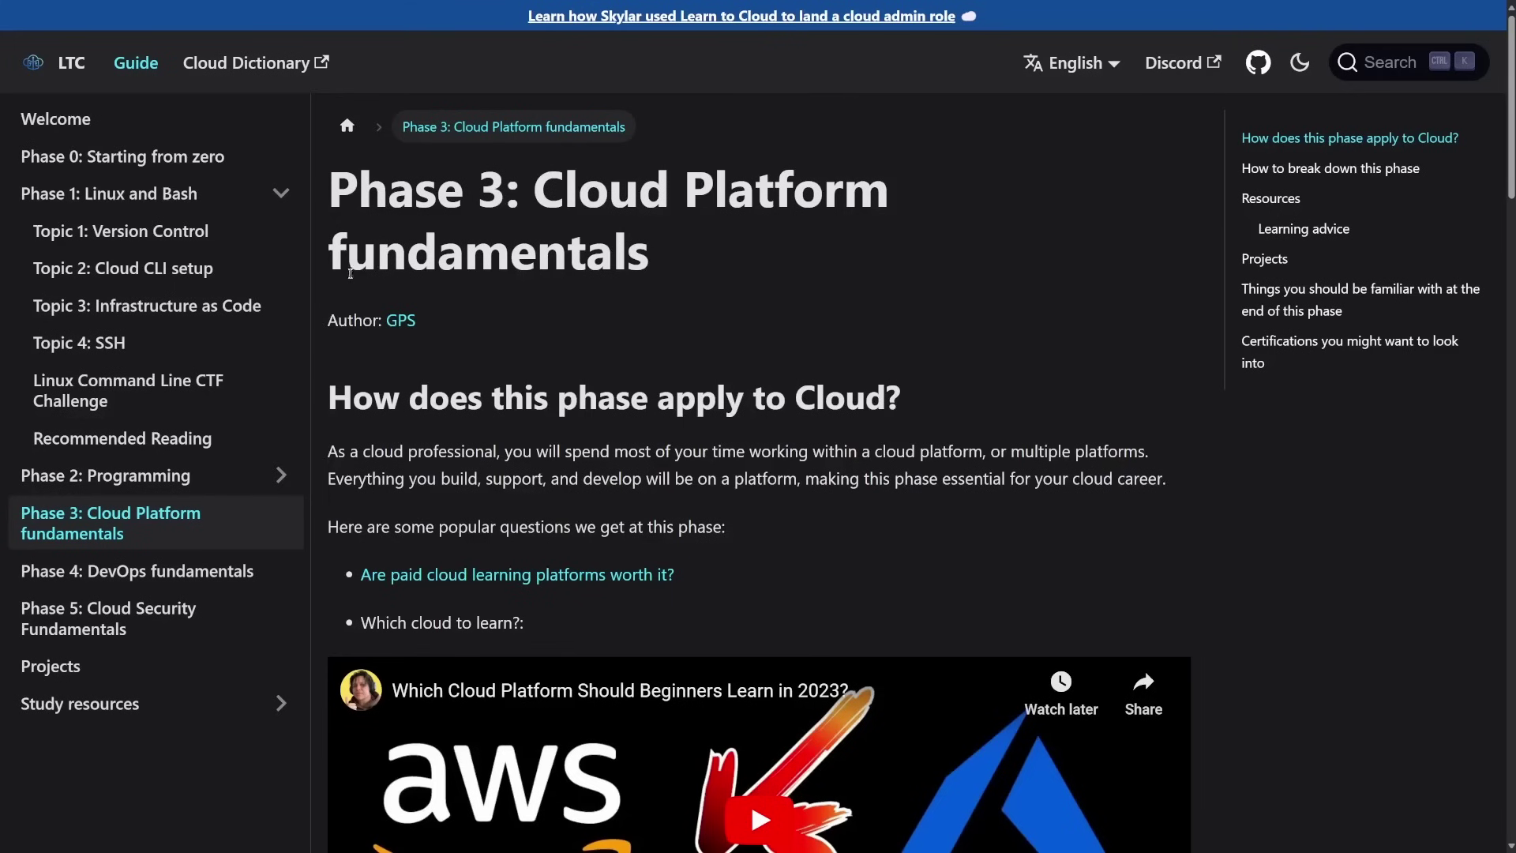
{"action": "left_click", "coordinate": [215, 476]}
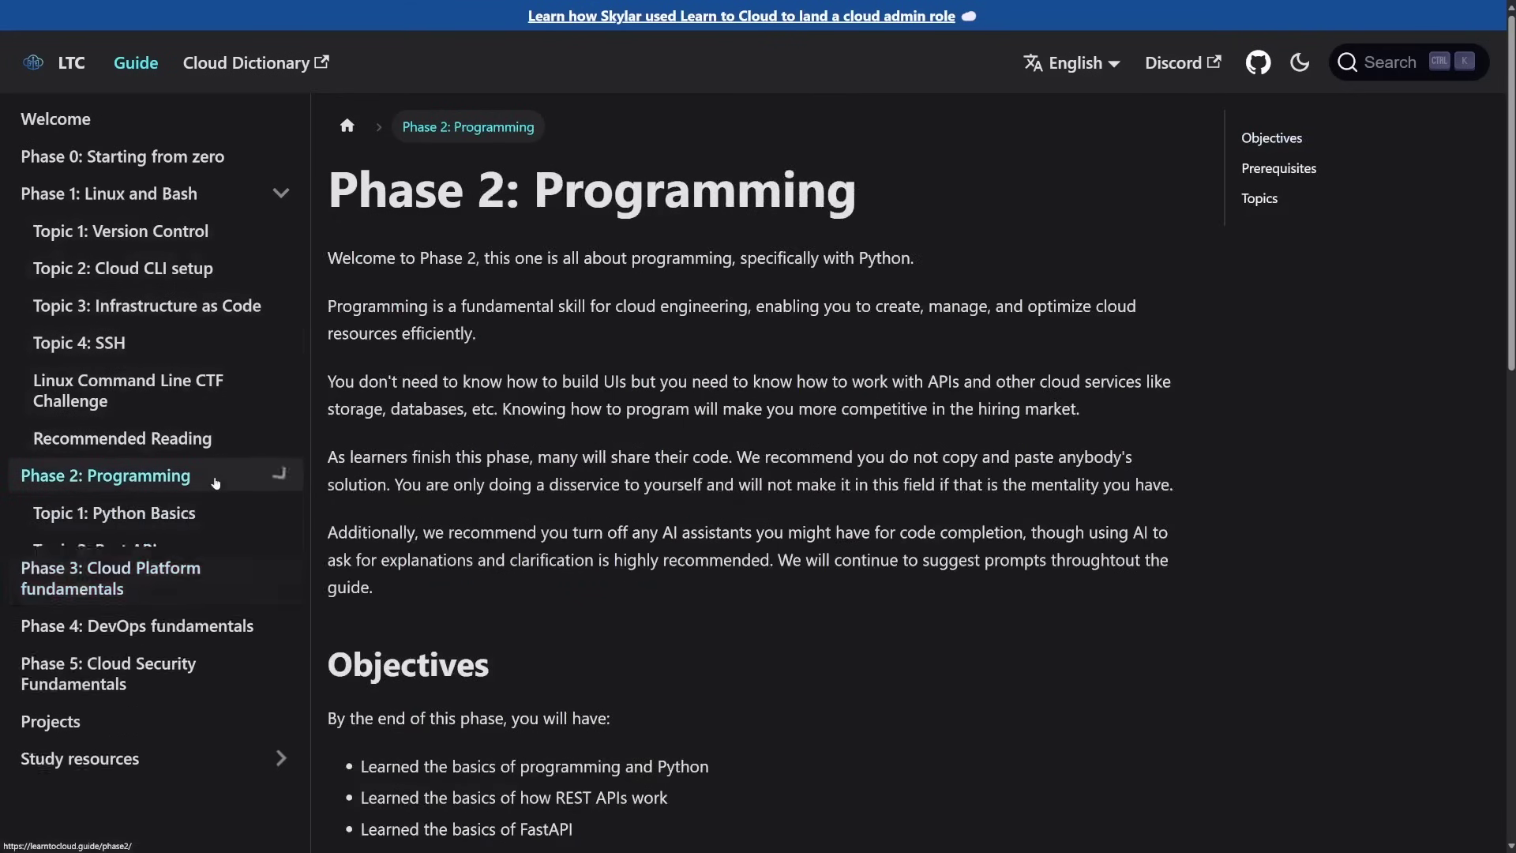
{"action": "scroll", "coordinate": [197, 656], "scroll_direction": "down", "scroll_amount": 1}
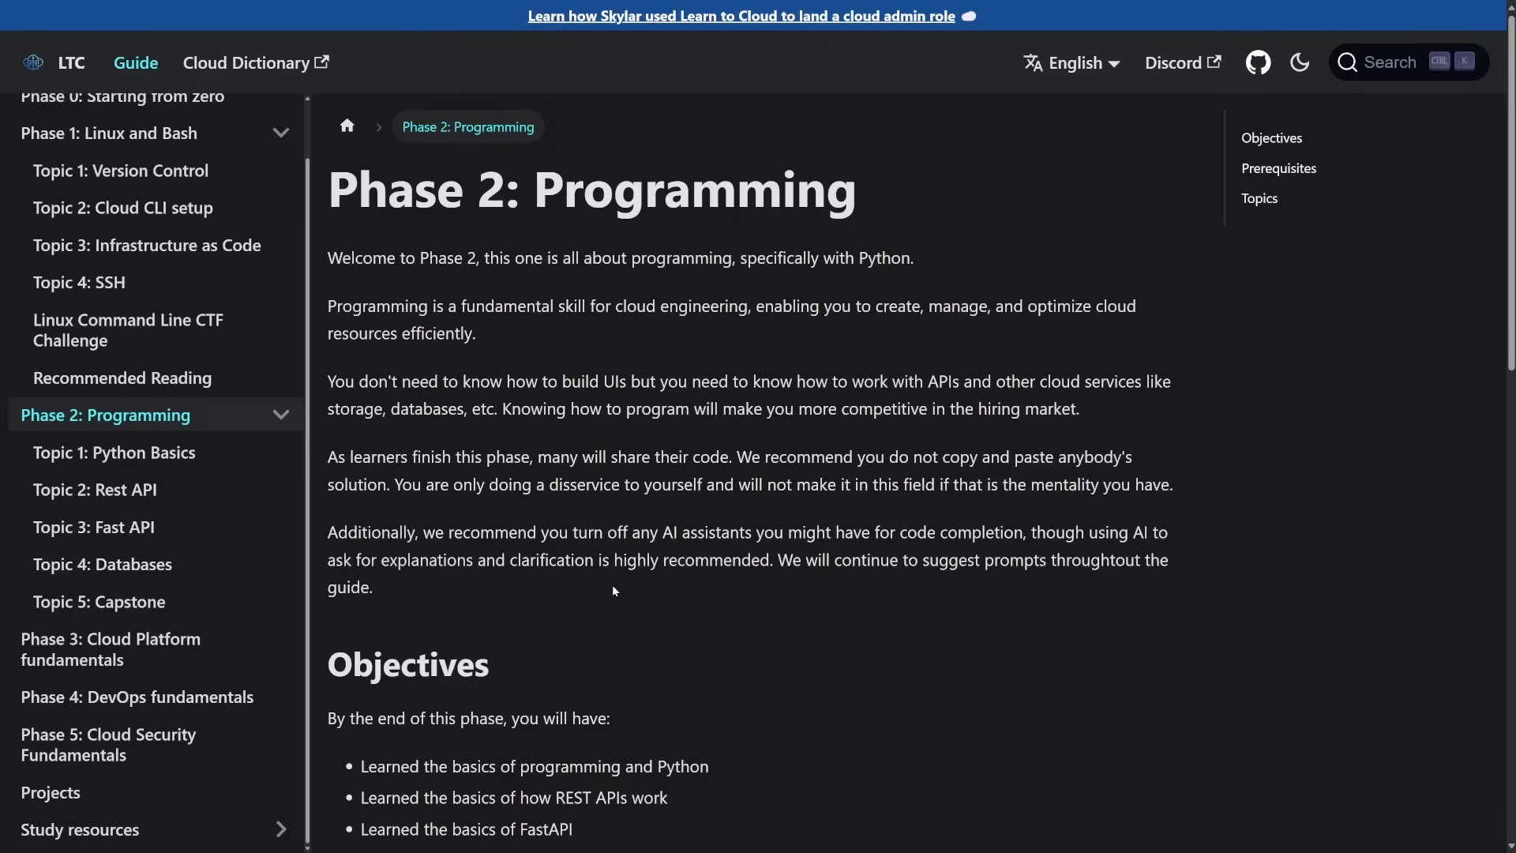
{"action": "scroll", "coordinate": [210, 526], "scroll_direction": "up", "scroll_amount": 1}
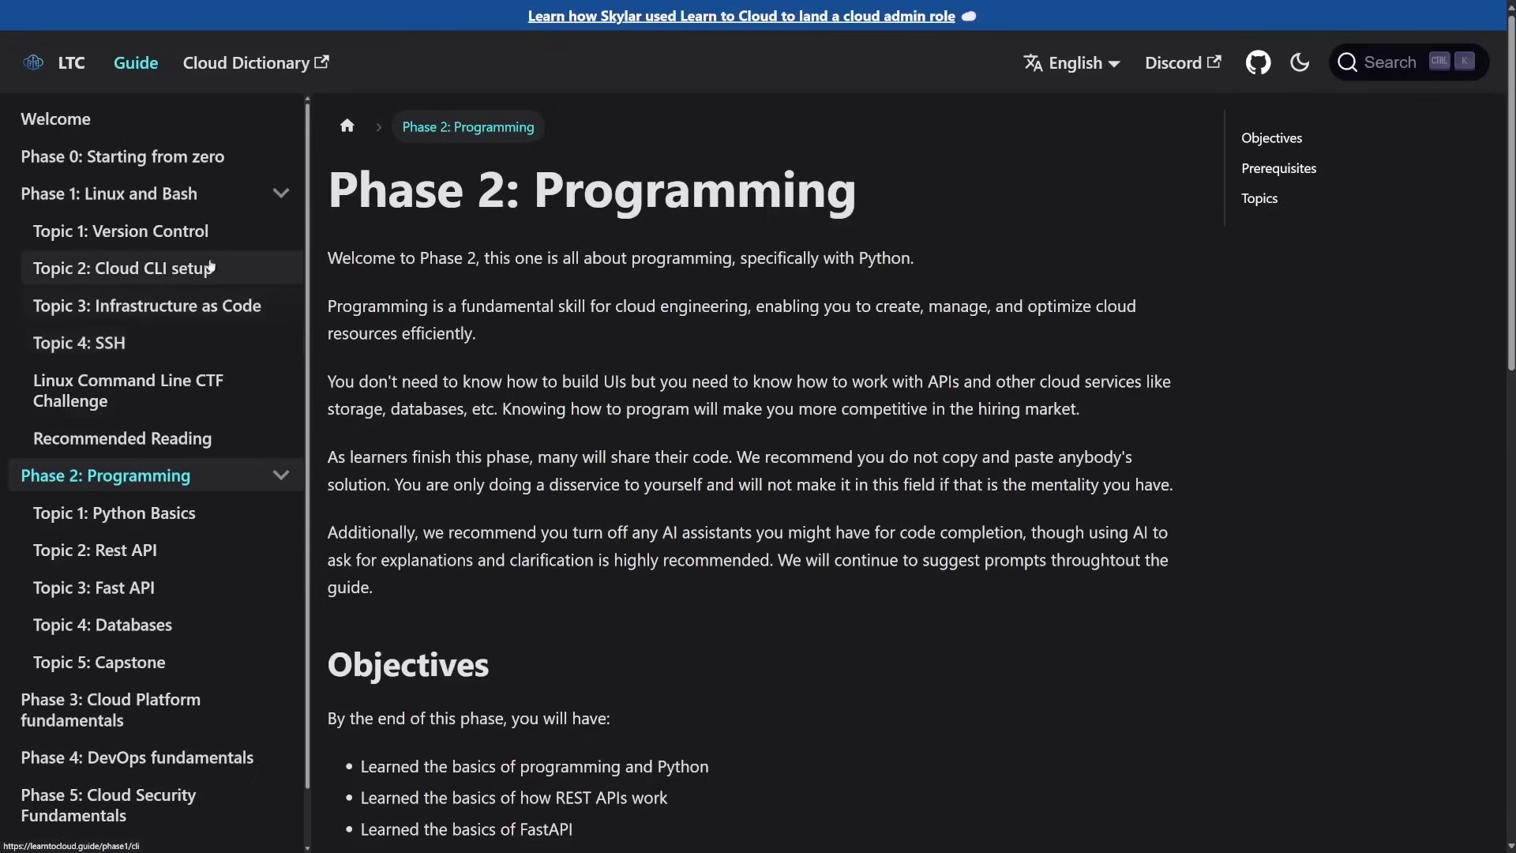
Step: Go back to Phase 1, open the Linux Command Line CTF Challenge page, then the linux-ctfs GitHub issues
{"action": "left_click", "coordinate": [193, 207]}
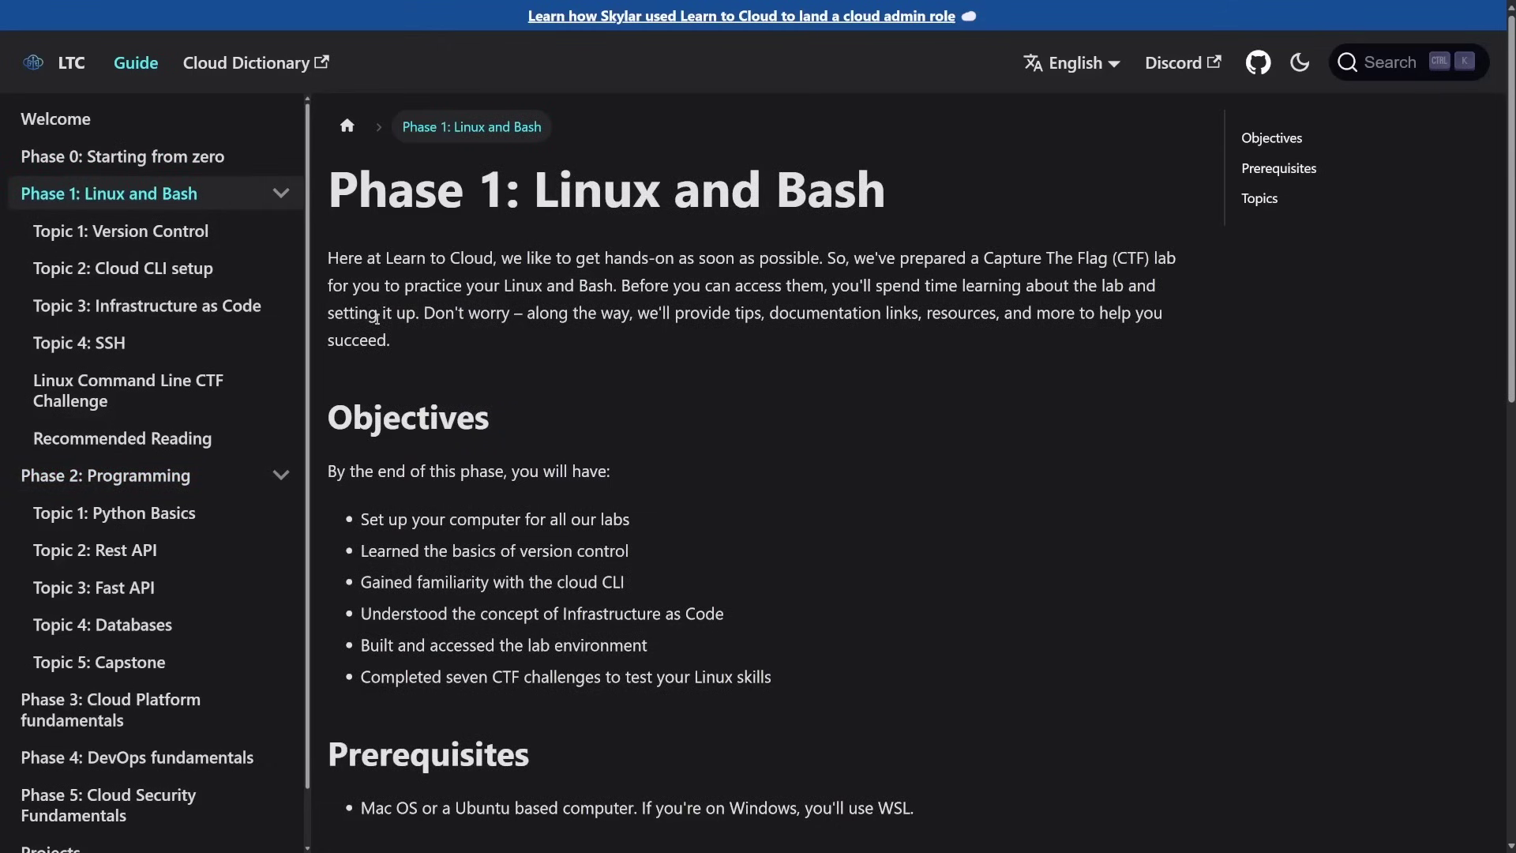
{"action": "left_click", "coordinate": [177, 390]}
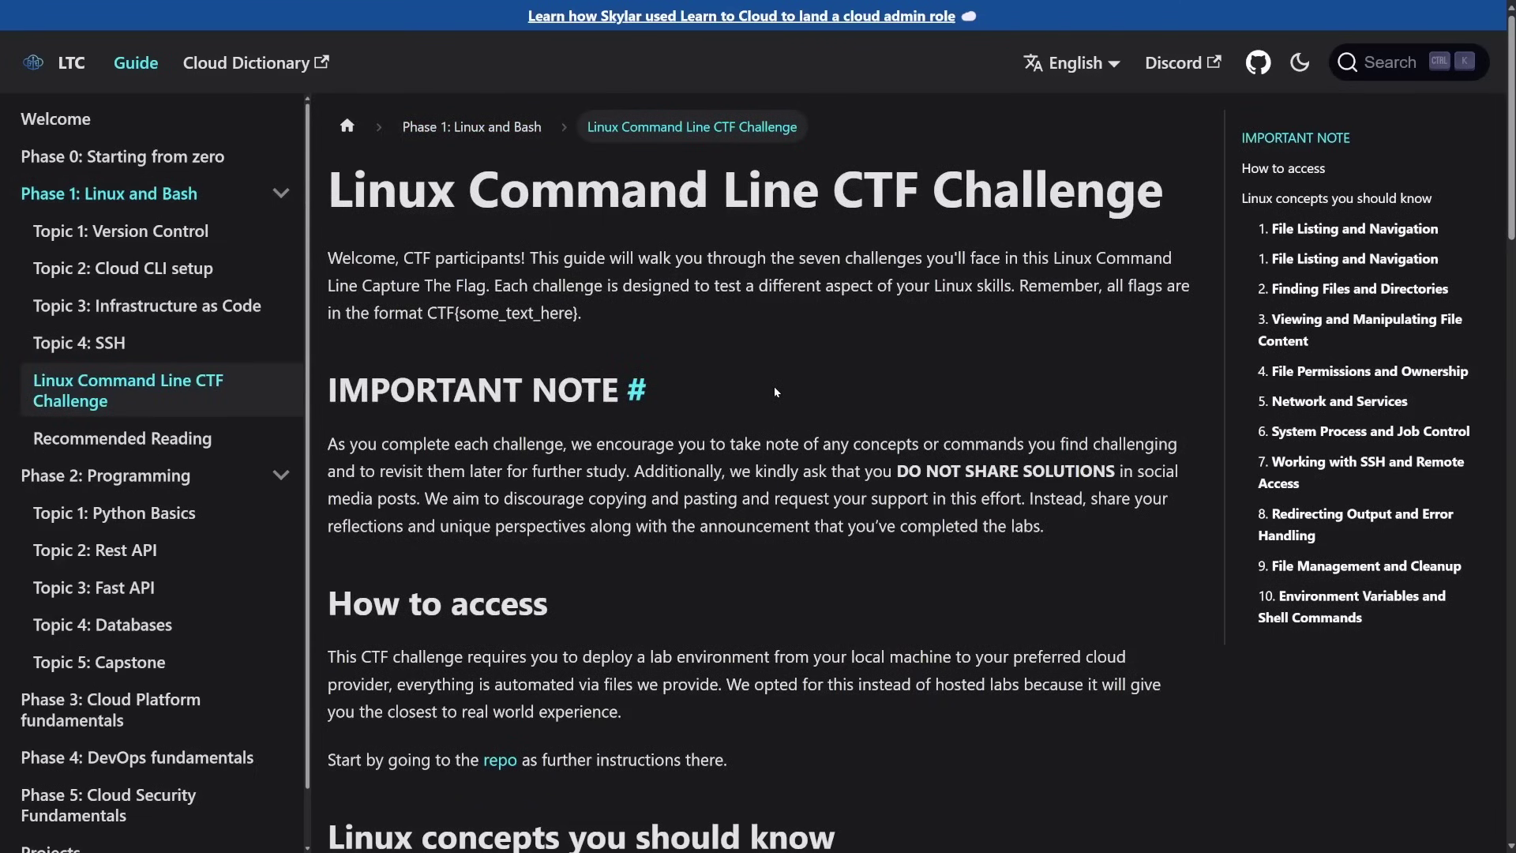
{"action": "mouse_move", "coordinate": [306, 28]}
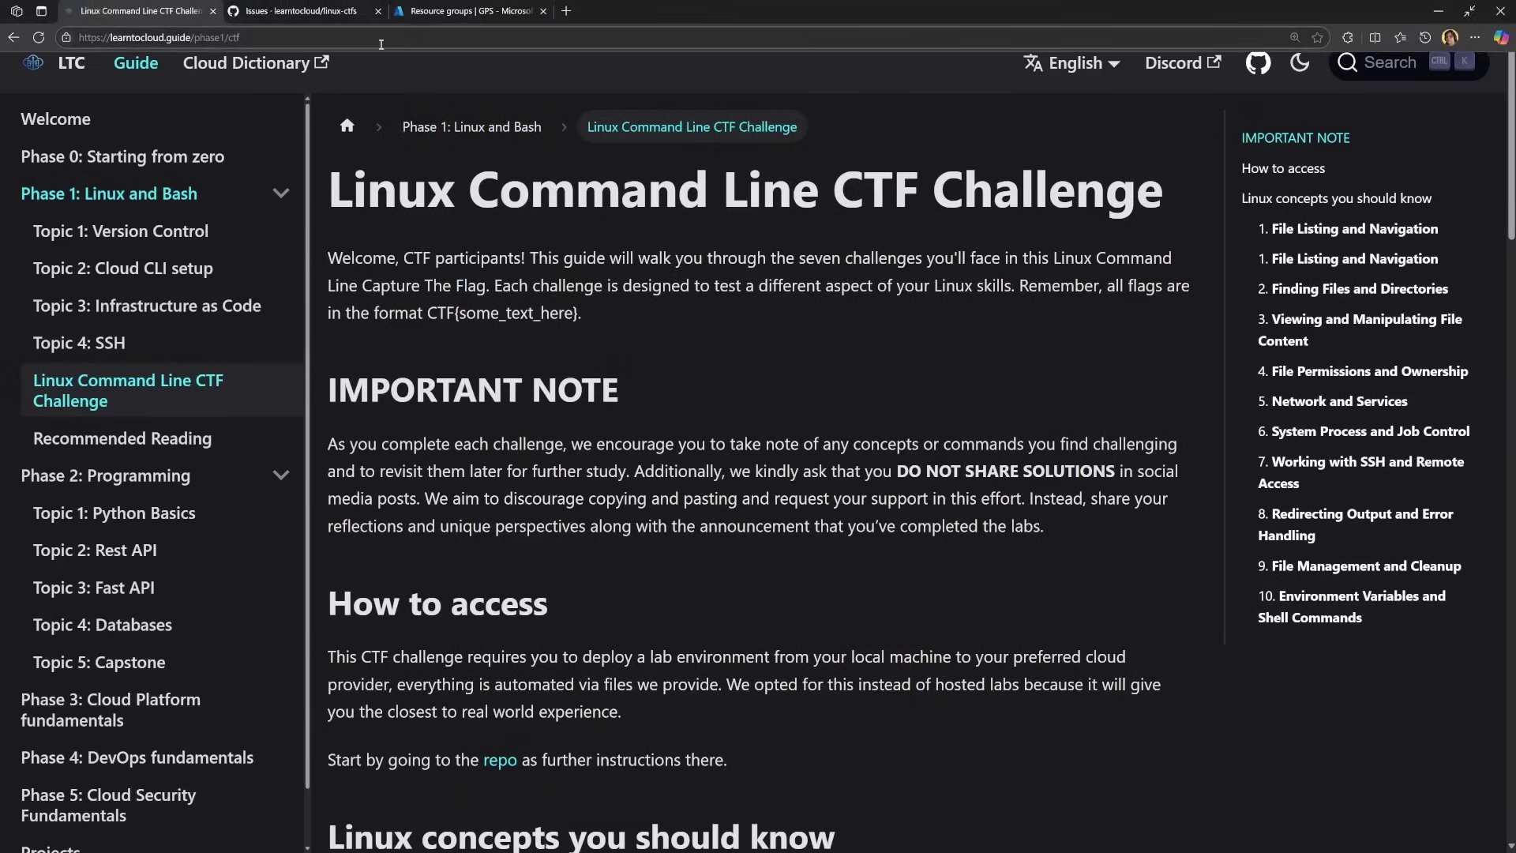
{"action": "left_click", "coordinate": [304, 12]}
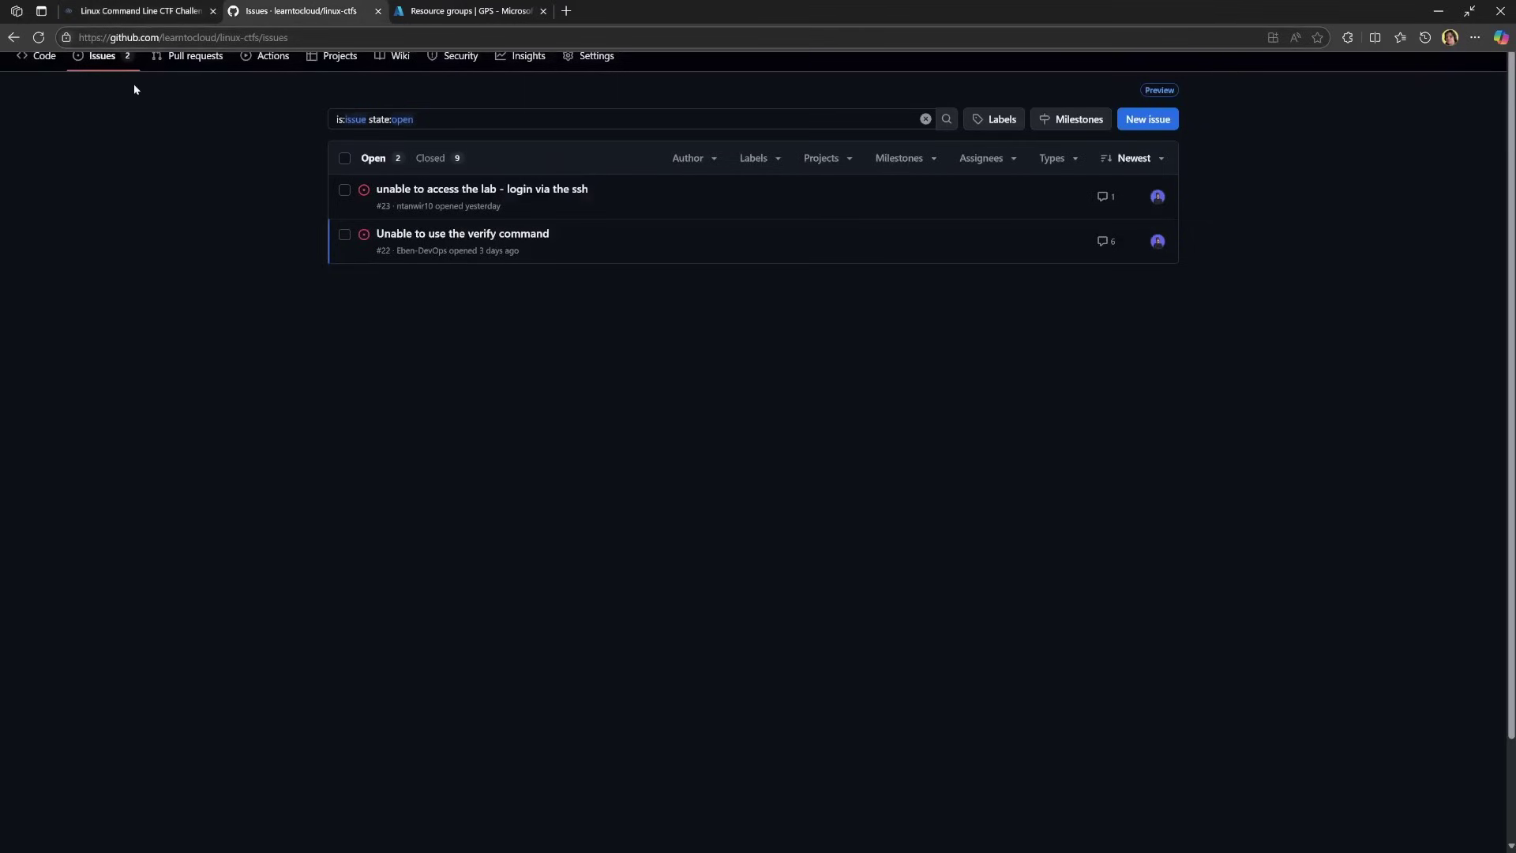
Step: Read the linux-ctfs repository README fullscreen on GitHub, then return to the CTF Challenge guide page
{"action": "left_click", "coordinate": [41, 55]}
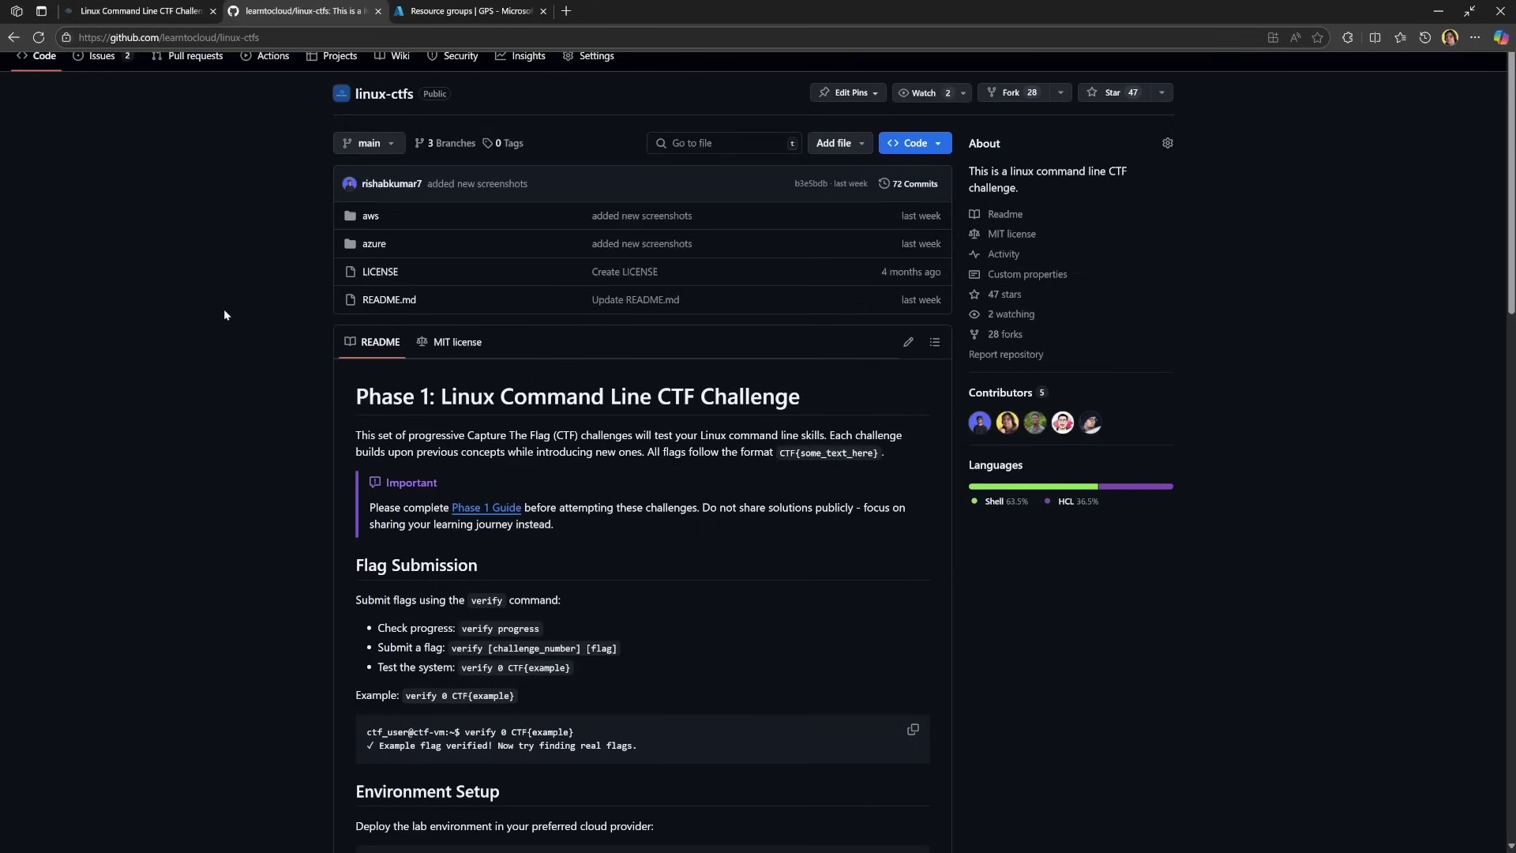
{"action": "key", "text": "F11"}
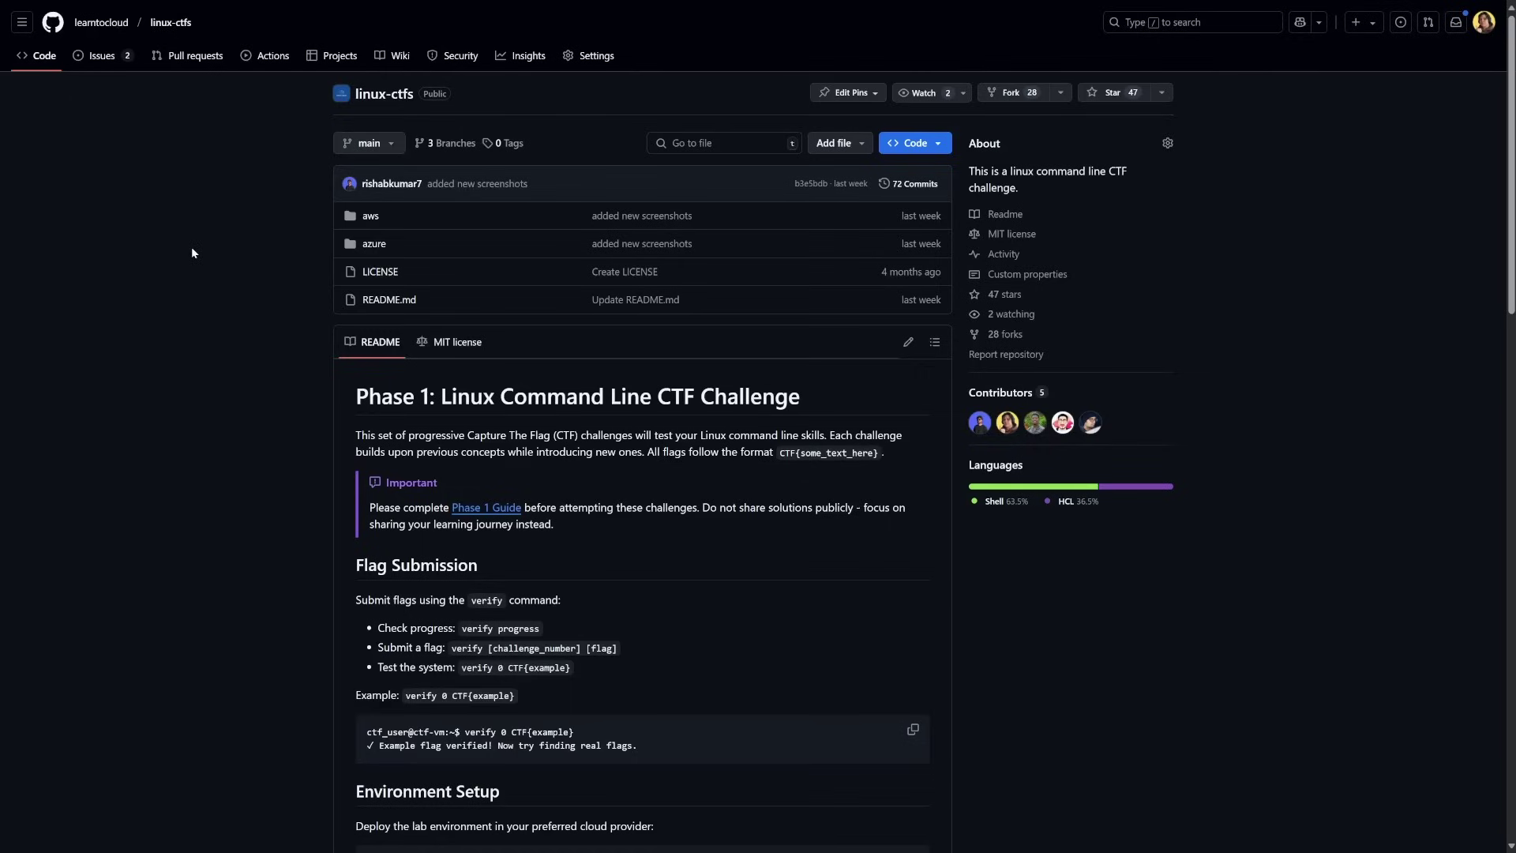
{"action": "scroll", "coordinate": [241, 412], "scroll_direction": "down", "scroll_amount": 9}
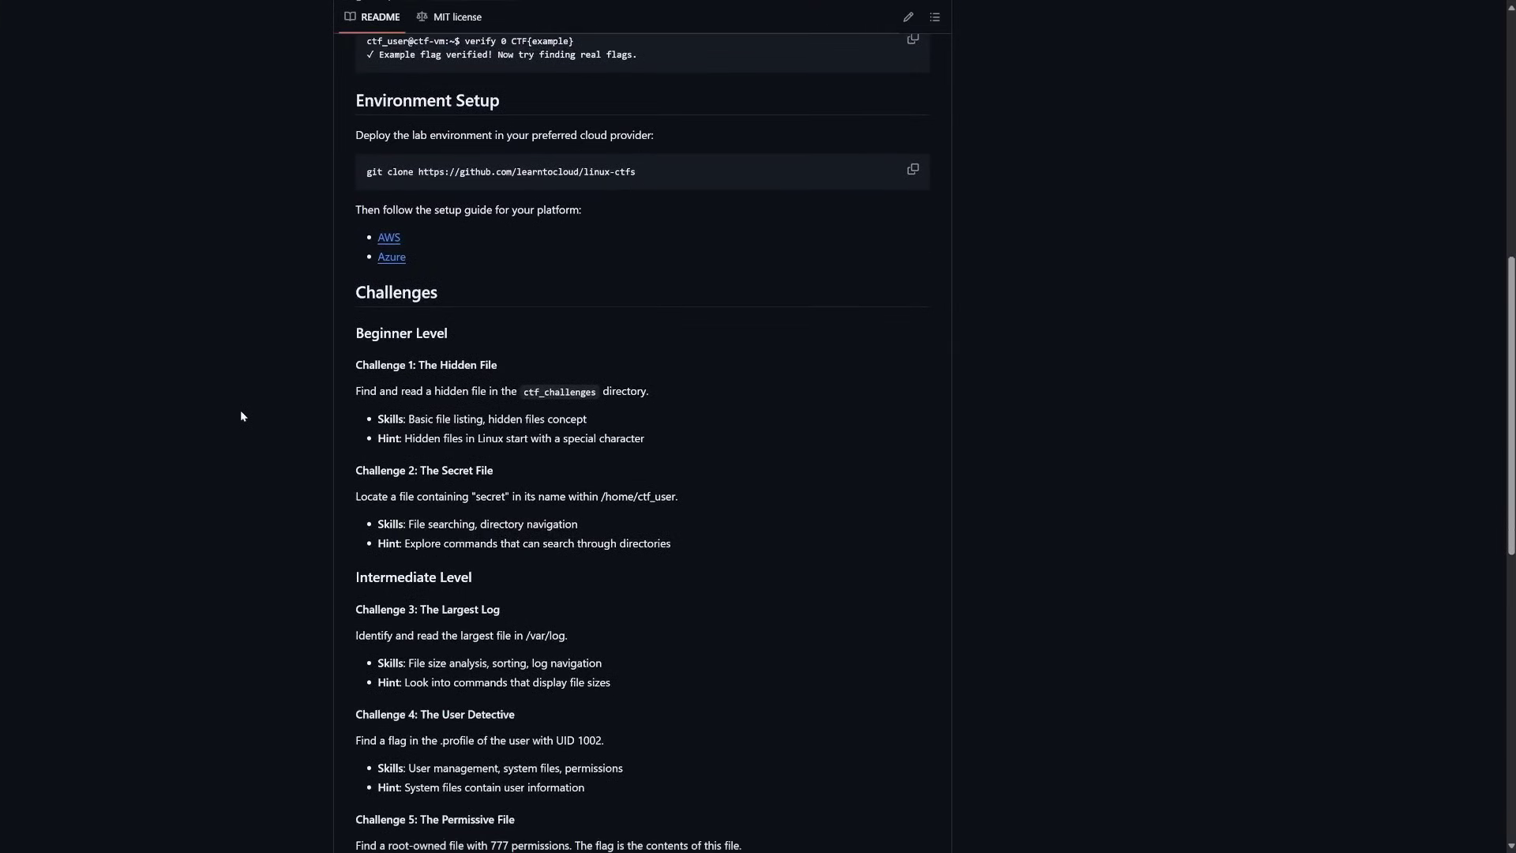
{"action": "scroll", "coordinate": [241, 416], "scroll_direction": "down", "scroll_amount": 5}
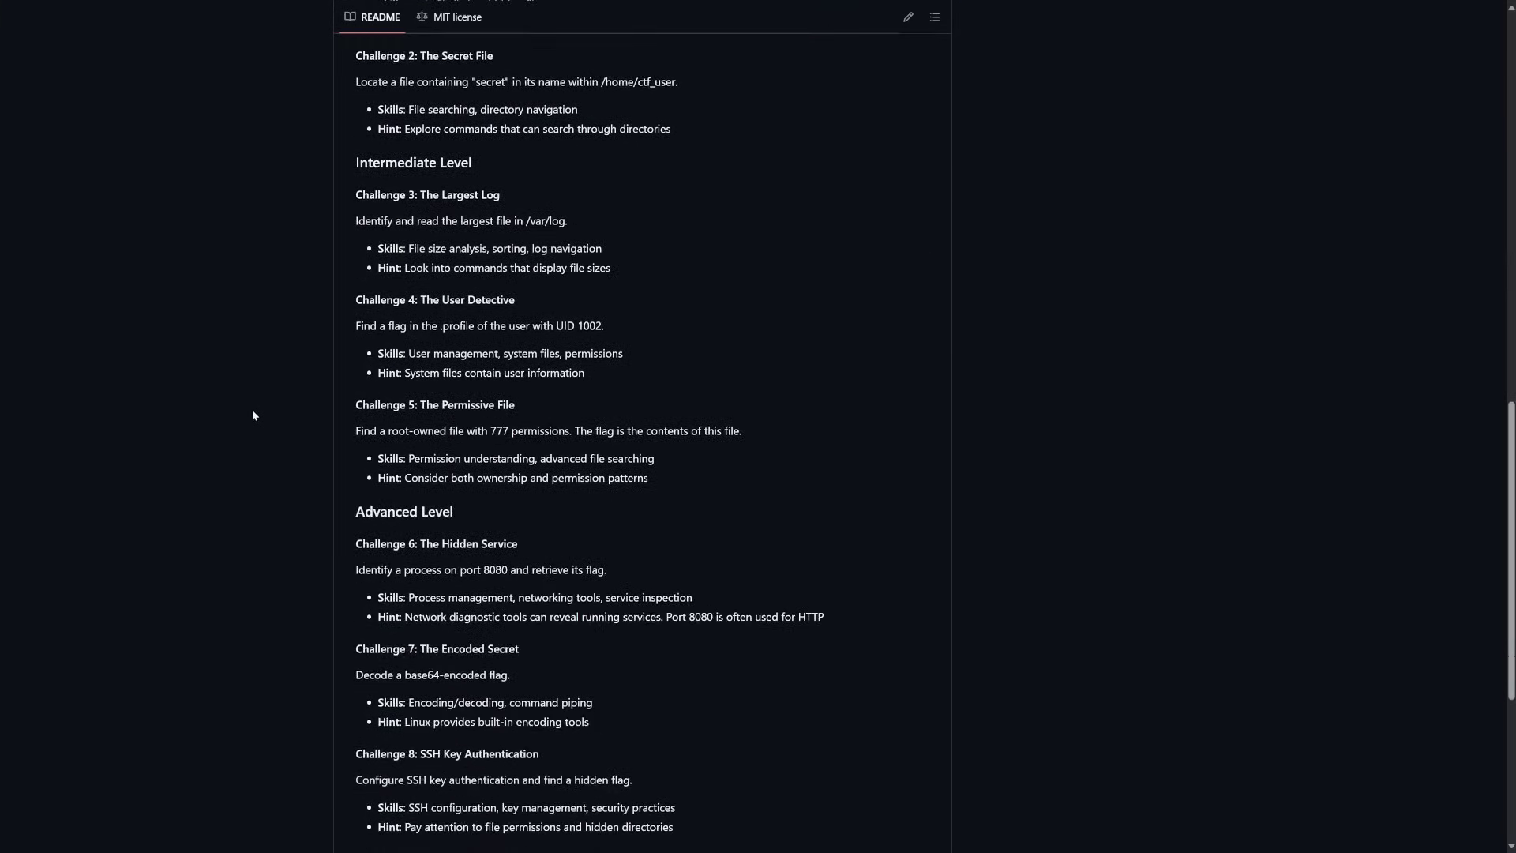
{"action": "scroll", "coordinate": [252, 415], "scroll_direction": "down", "scroll_amount": 3}
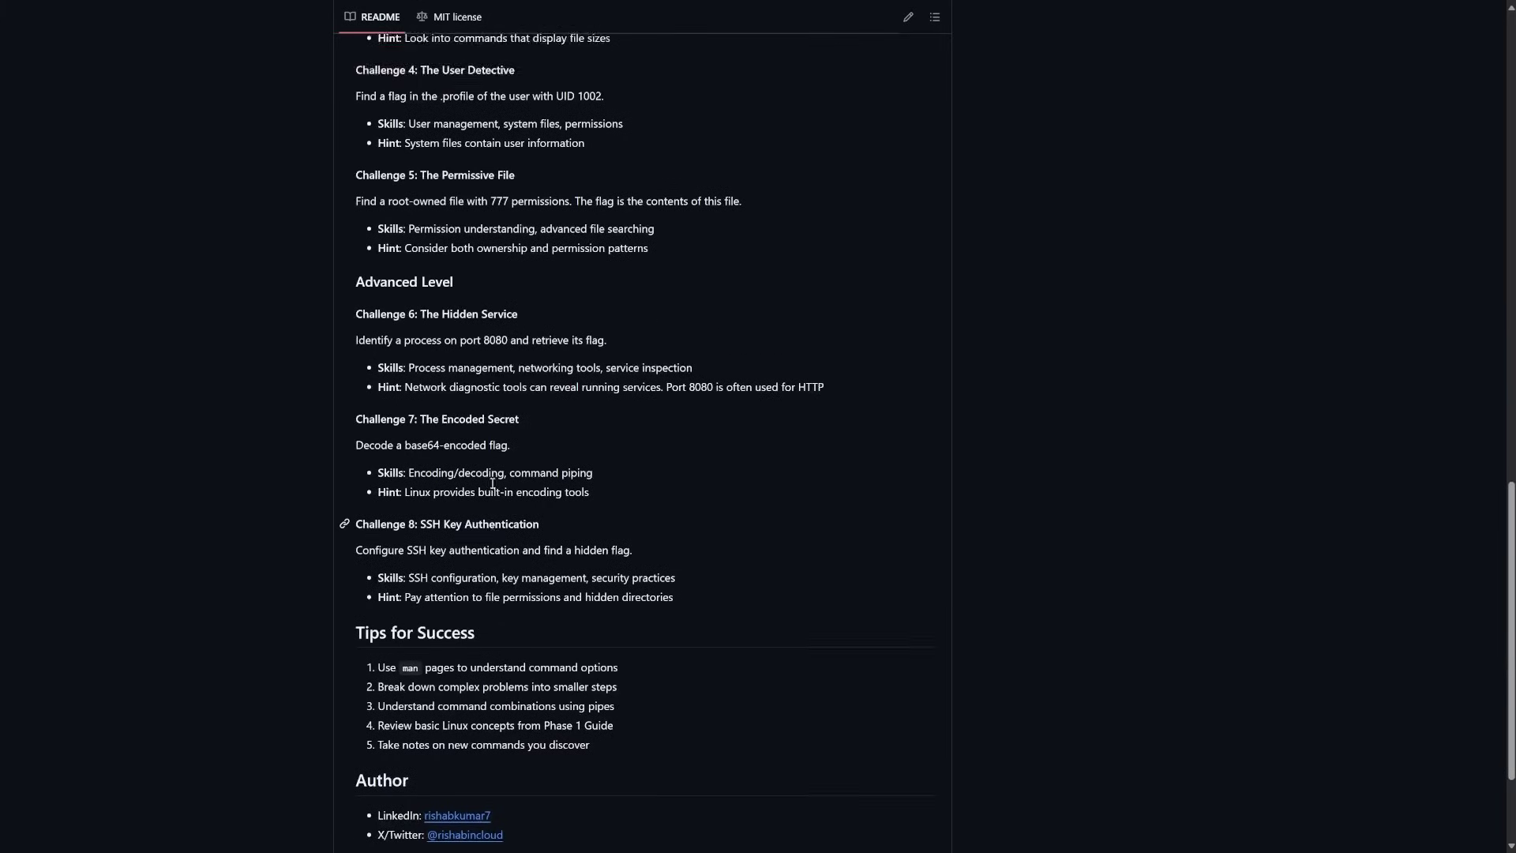
{"action": "scroll", "coordinate": [492, 483], "scroll_direction": "up", "scroll_amount": 15}
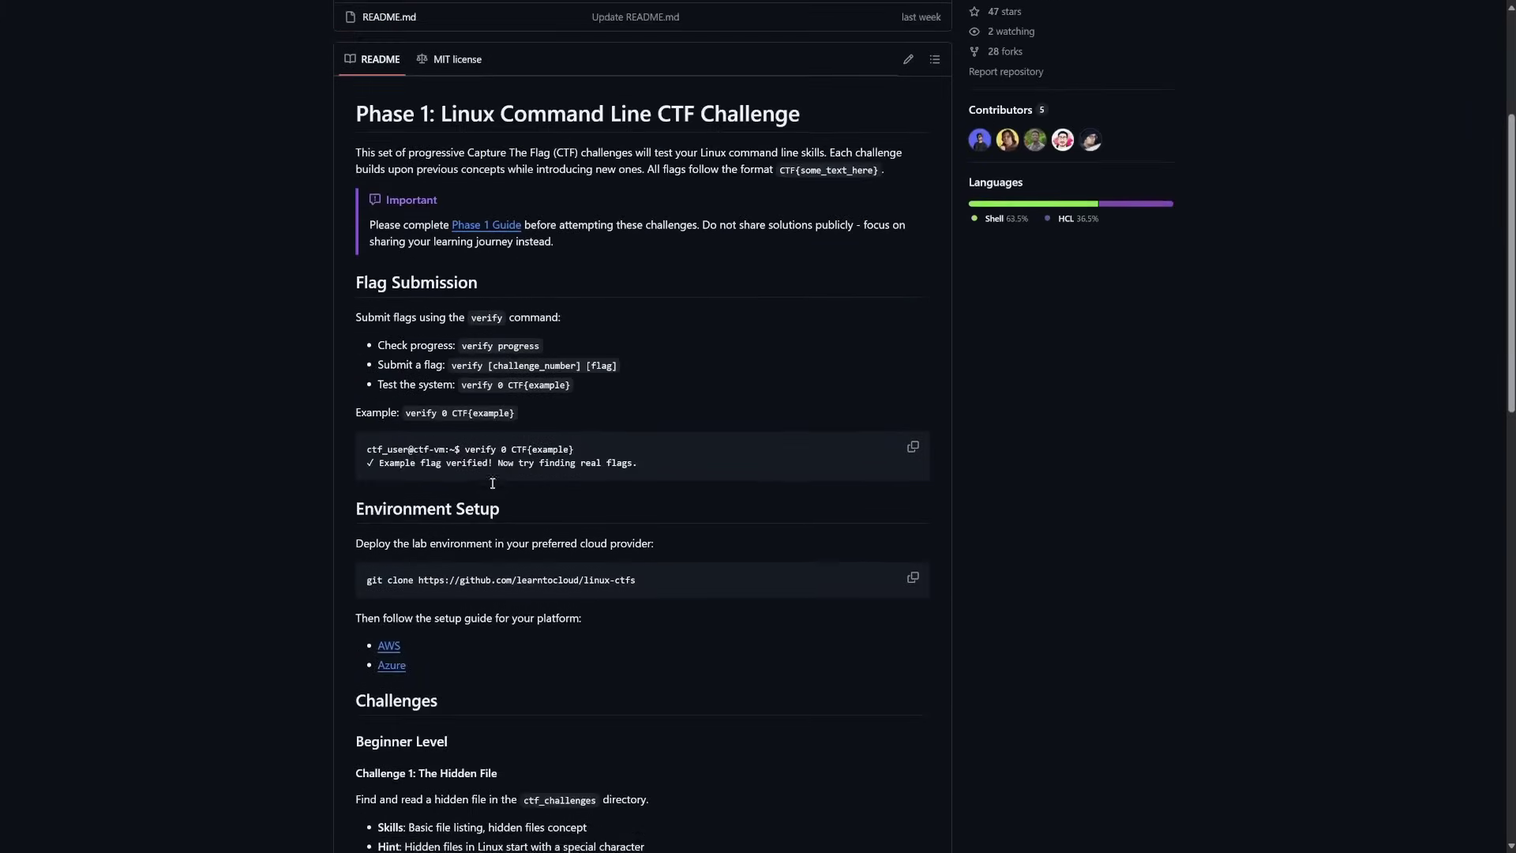
{"action": "scroll", "coordinate": [492, 483], "scroll_direction": "up", "scroll_amount": 3}
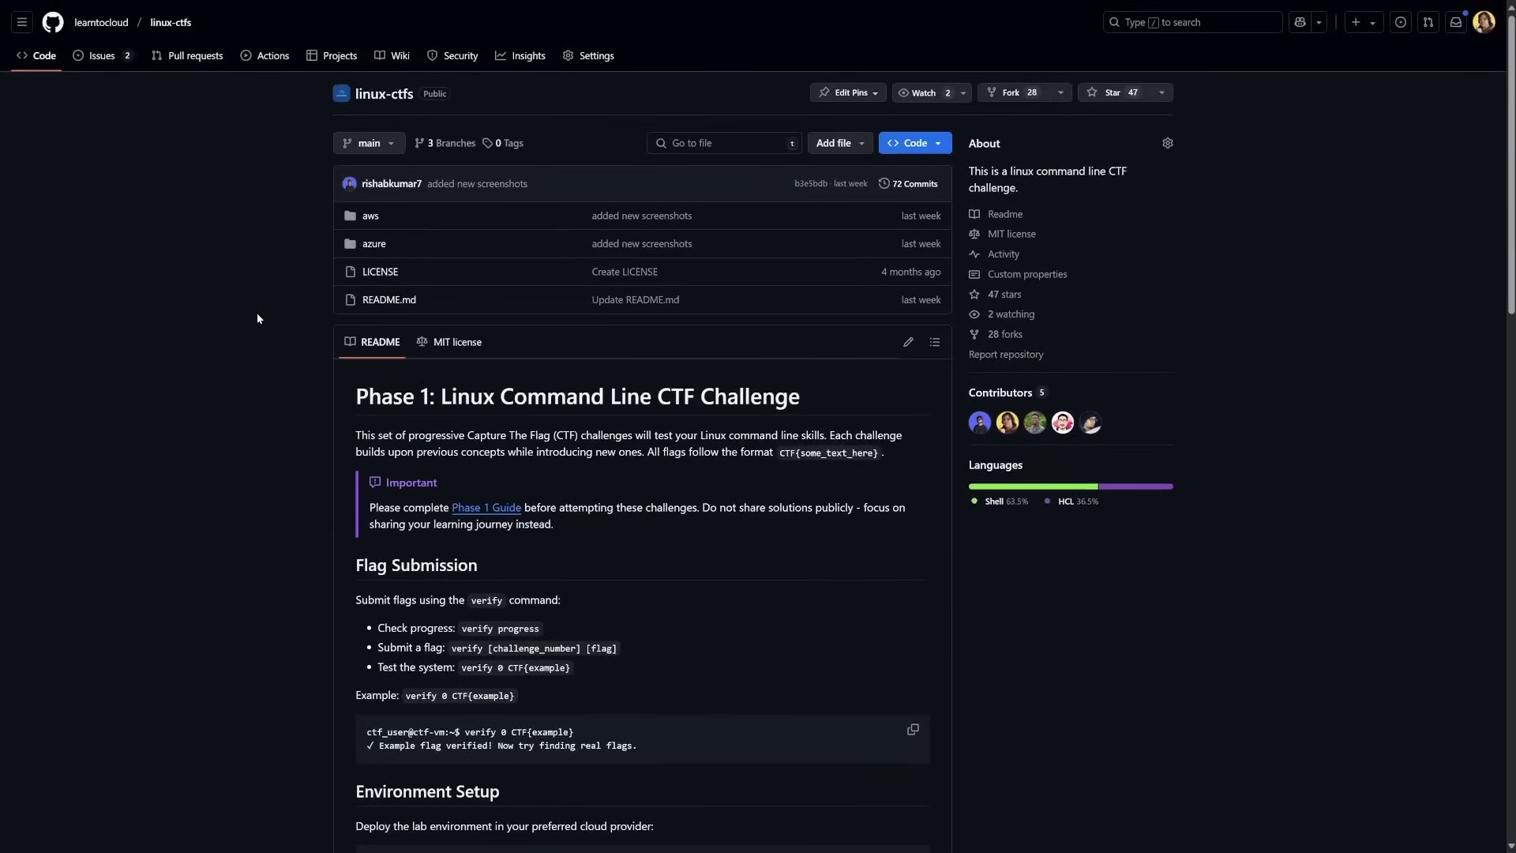
{"action": "mouse_move", "coordinate": [165, 13]}
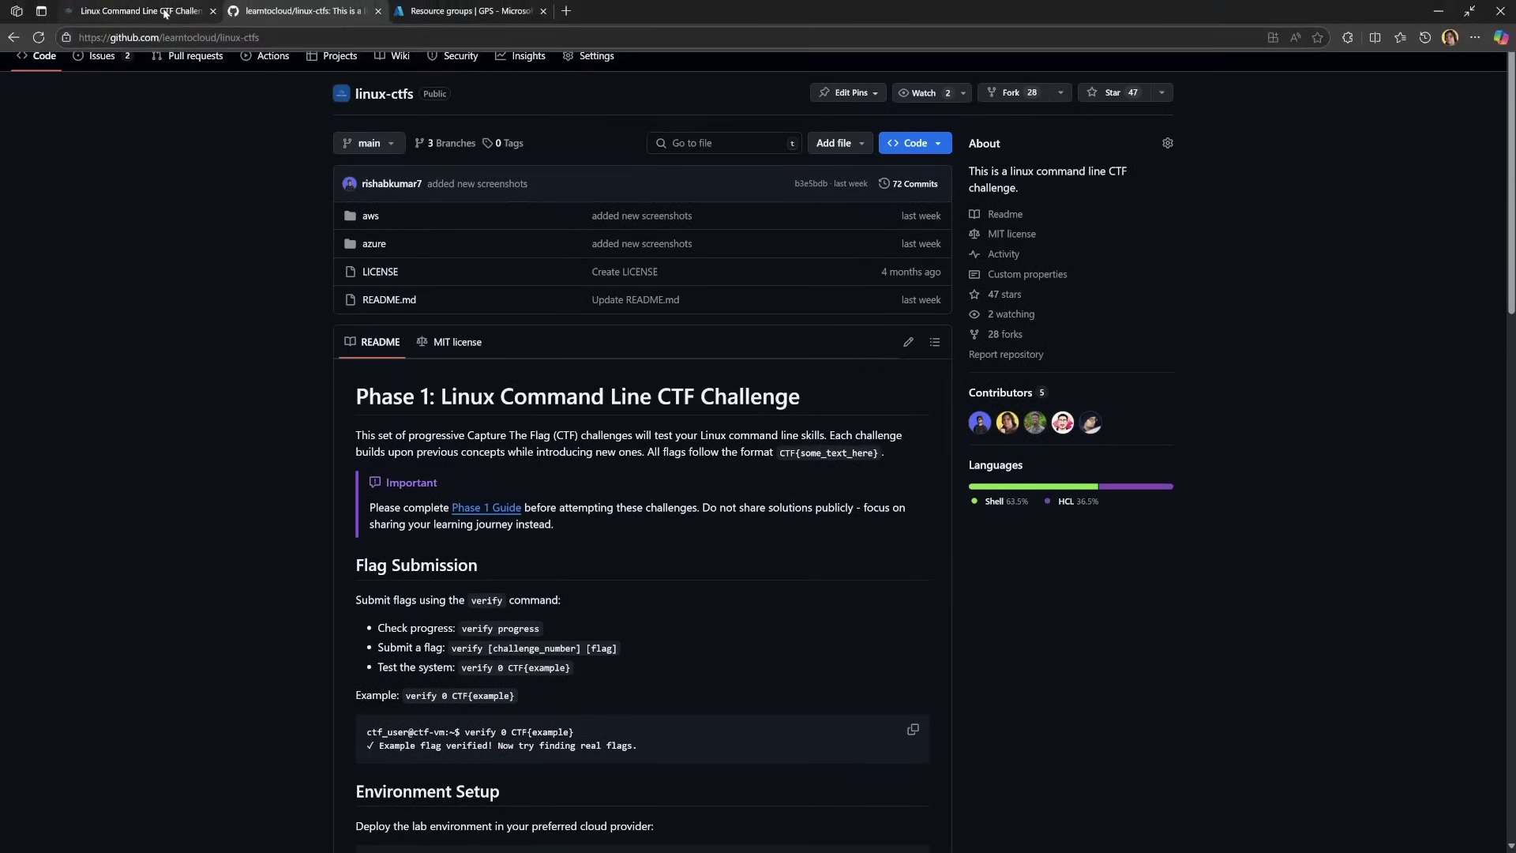
{"action": "left_click", "coordinate": [165, 14]}
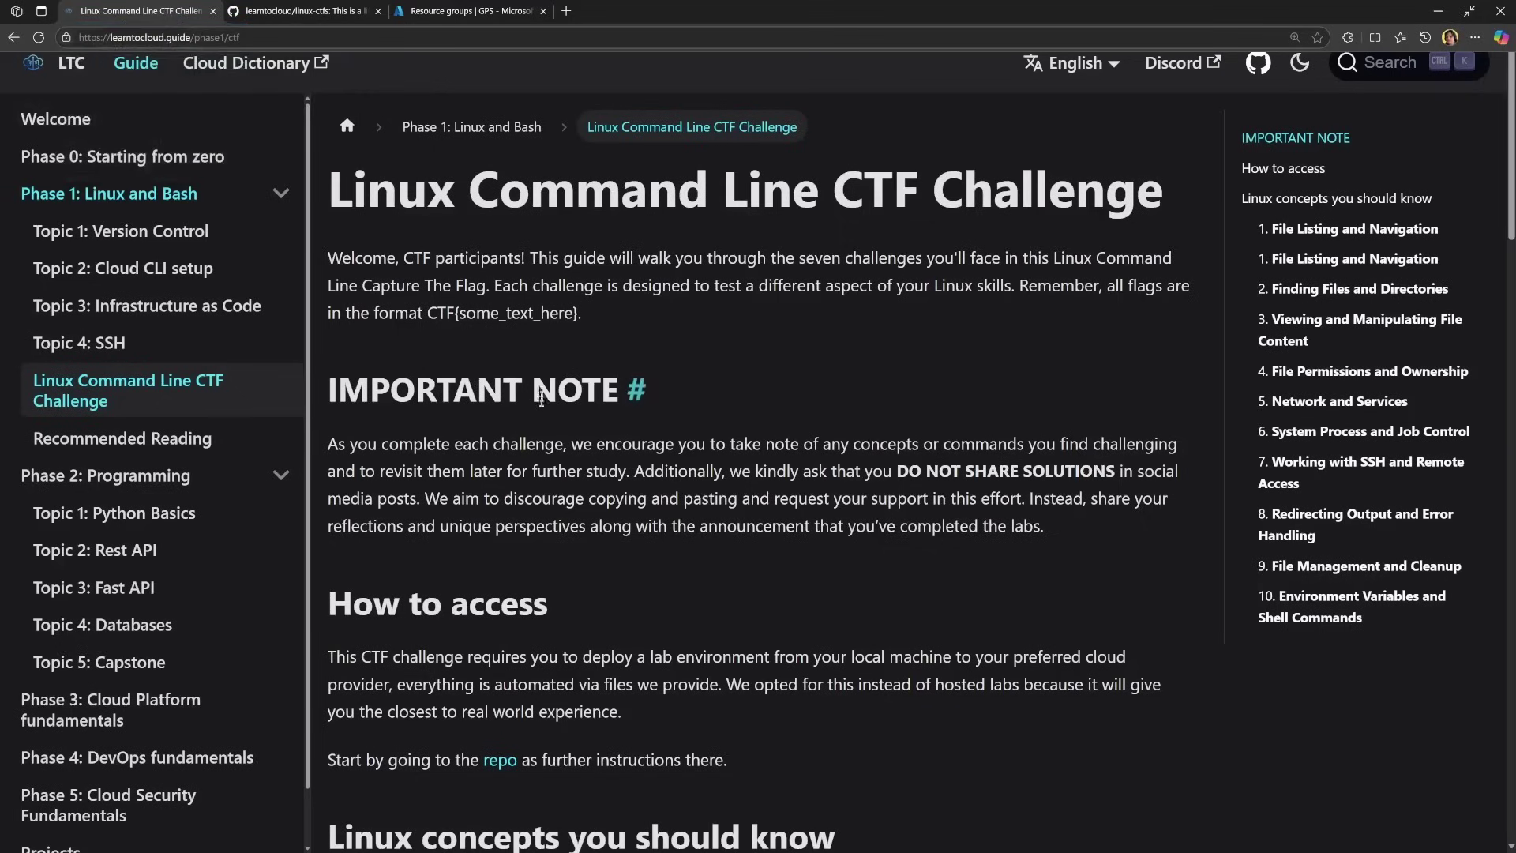
Step: Browse the SSH, Infrastructure as Code and Phase 1 overview pages, ending on Topic 1: Version Control
{"action": "left_click", "coordinate": [154, 343]}
{"action": "left_click", "coordinate": [155, 306]}
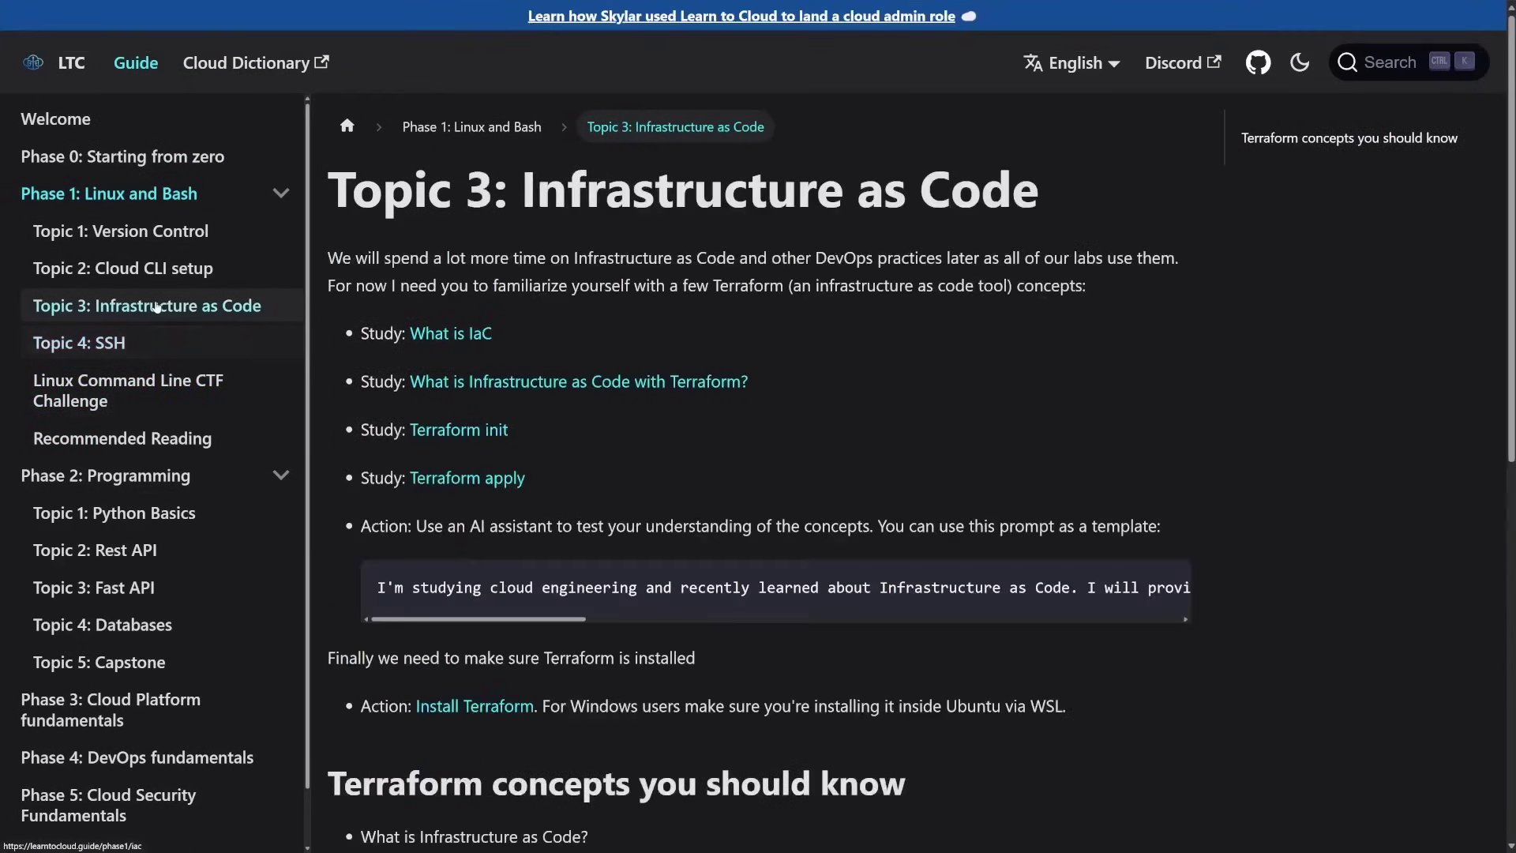
{"action": "left_click", "coordinate": [162, 232]}
{"action": "left_click", "coordinate": [162, 197]}
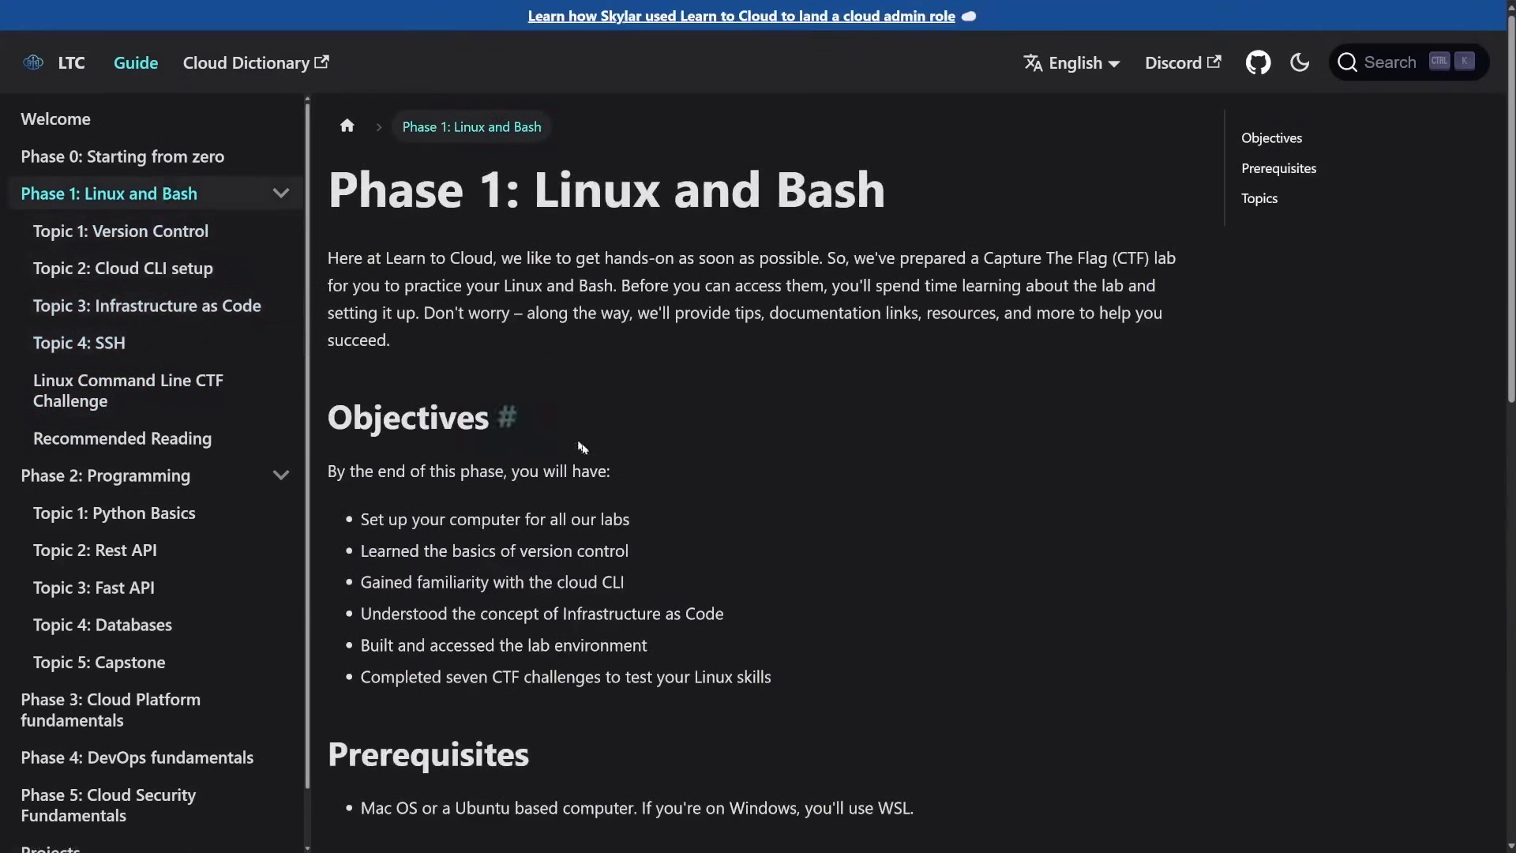
{"action": "scroll", "coordinate": [577, 442], "scroll_direction": "down", "scroll_amount": 7}
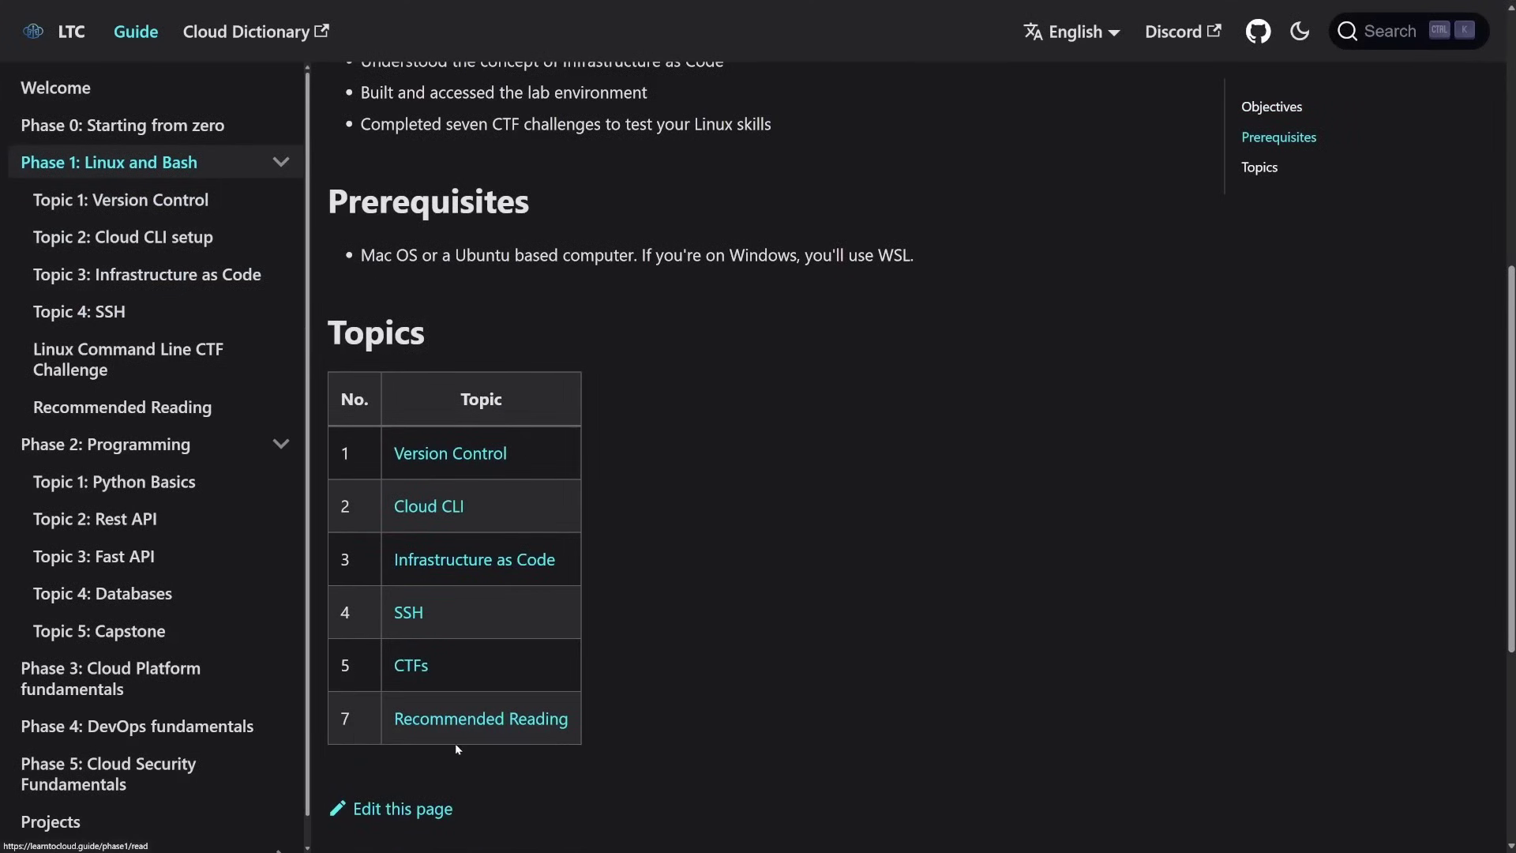
{"action": "left_click", "coordinate": [253, 200]}
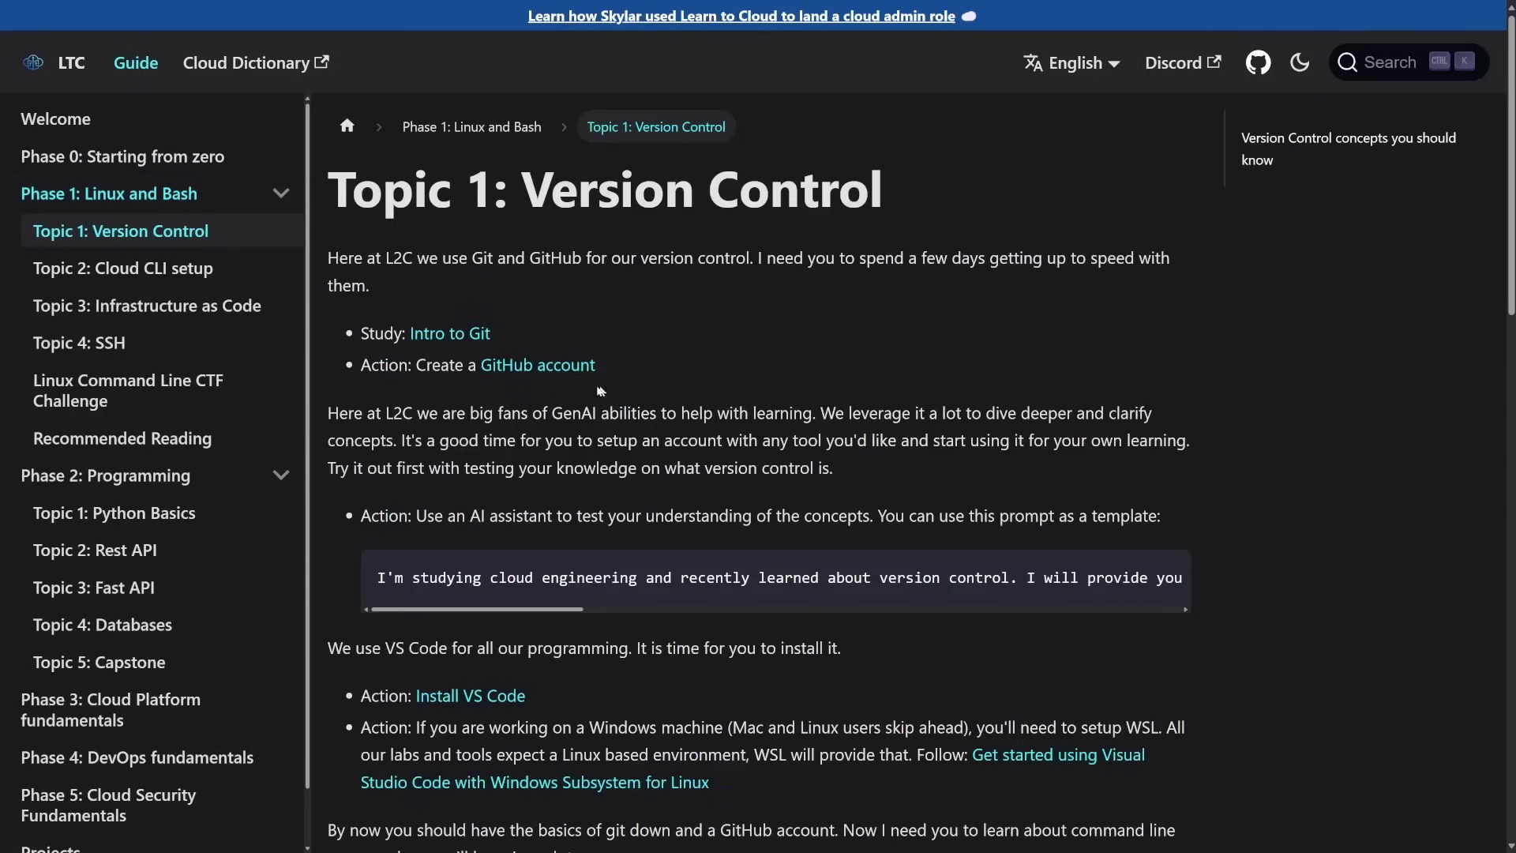
{"action": "scroll", "coordinate": [556, 431], "scroll_direction": "down", "scroll_amount": 1}
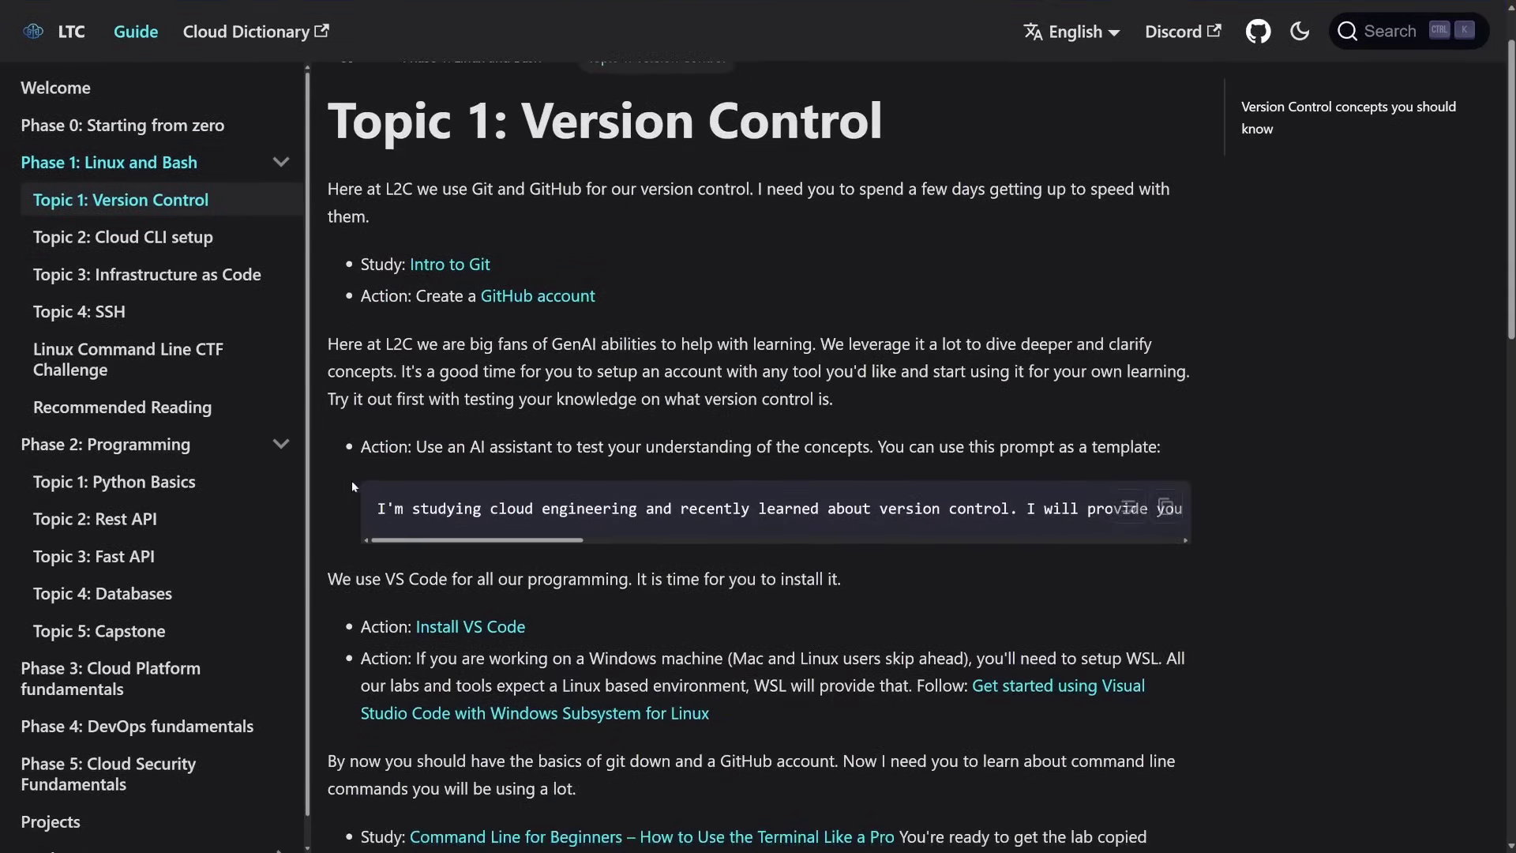
{"action": "left_click_drag", "start_coordinate": [364, 502], "coordinate": [1118, 509]}
{"action": "left_click", "coordinate": [1245, 508]}
{"action": "scroll", "coordinate": [792, 483], "scroll_direction": "down", "scroll_amount": 2}
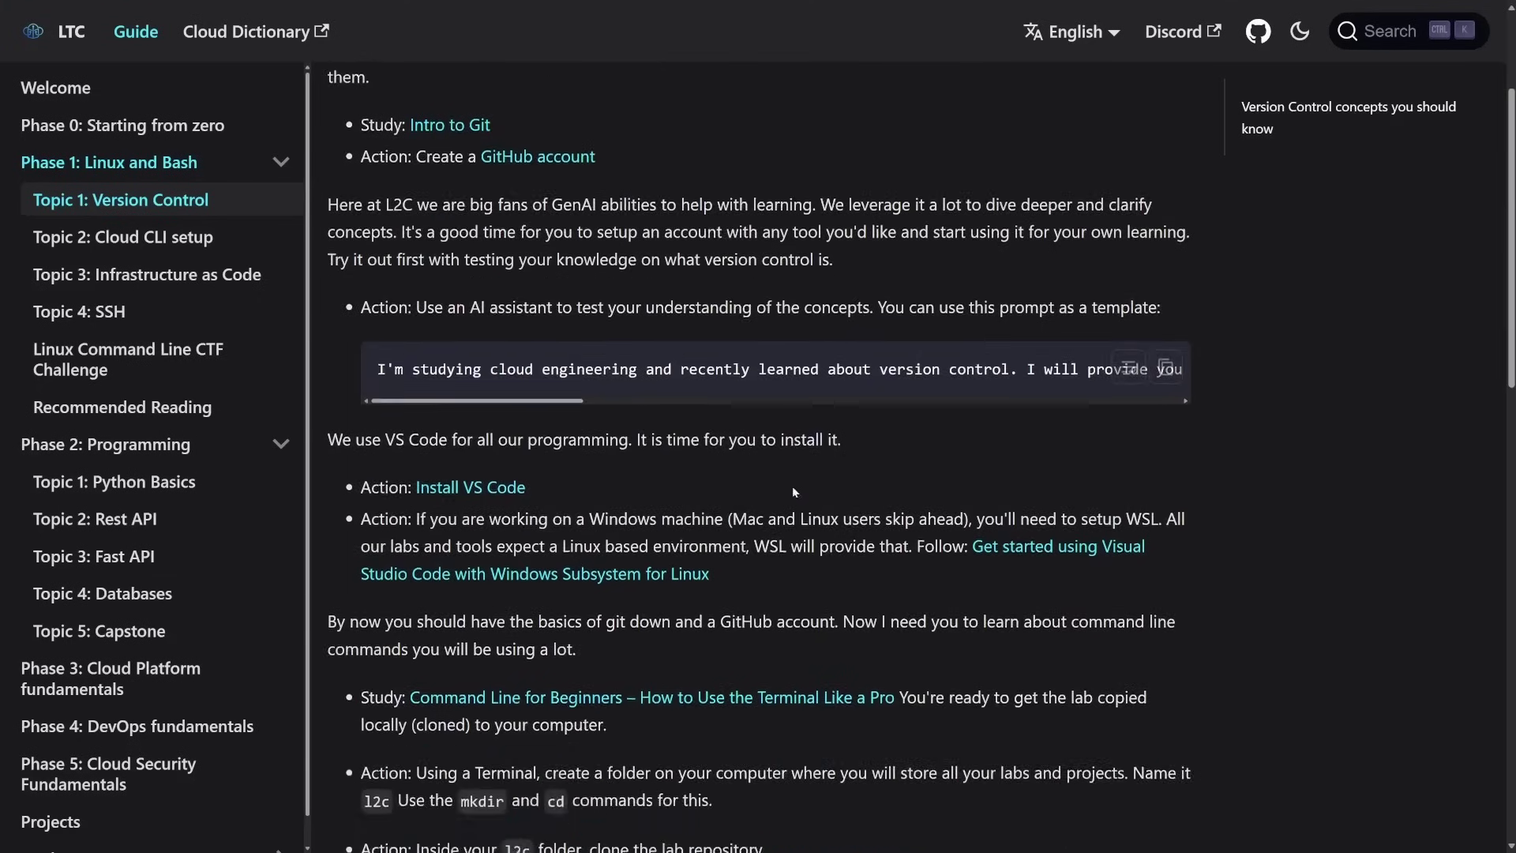
{"action": "scroll", "coordinate": [793, 489], "scroll_direction": "down", "scroll_amount": 2}
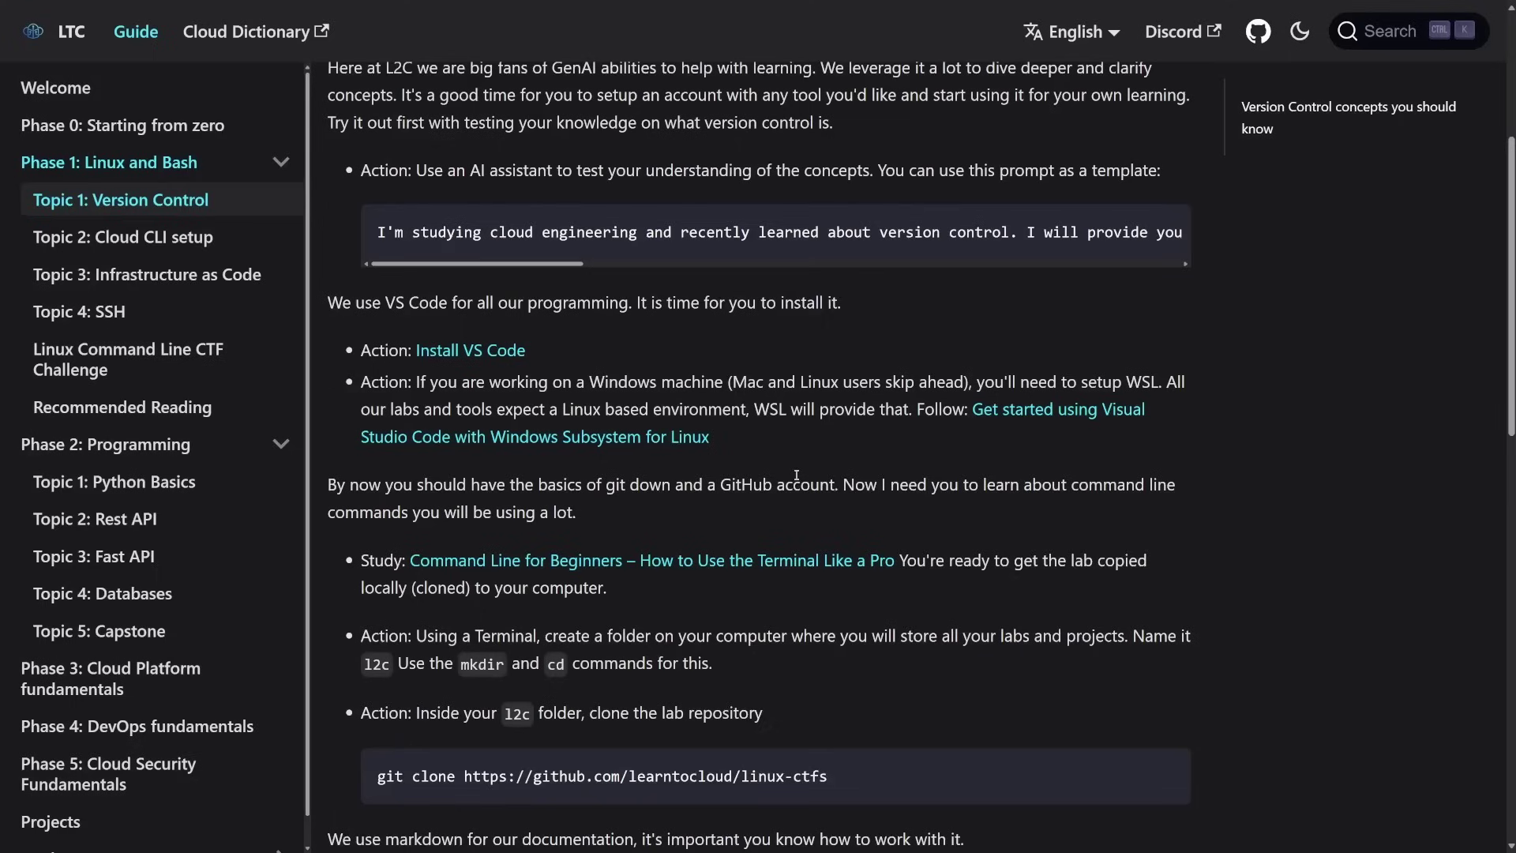
{"action": "scroll", "coordinate": [796, 473], "scroll_direction": "up", "scroll_amount": 3}
{"action": "scroll", "coordinate": [796, 474], "scroll_direction": "down", "scroll_amount": 4}
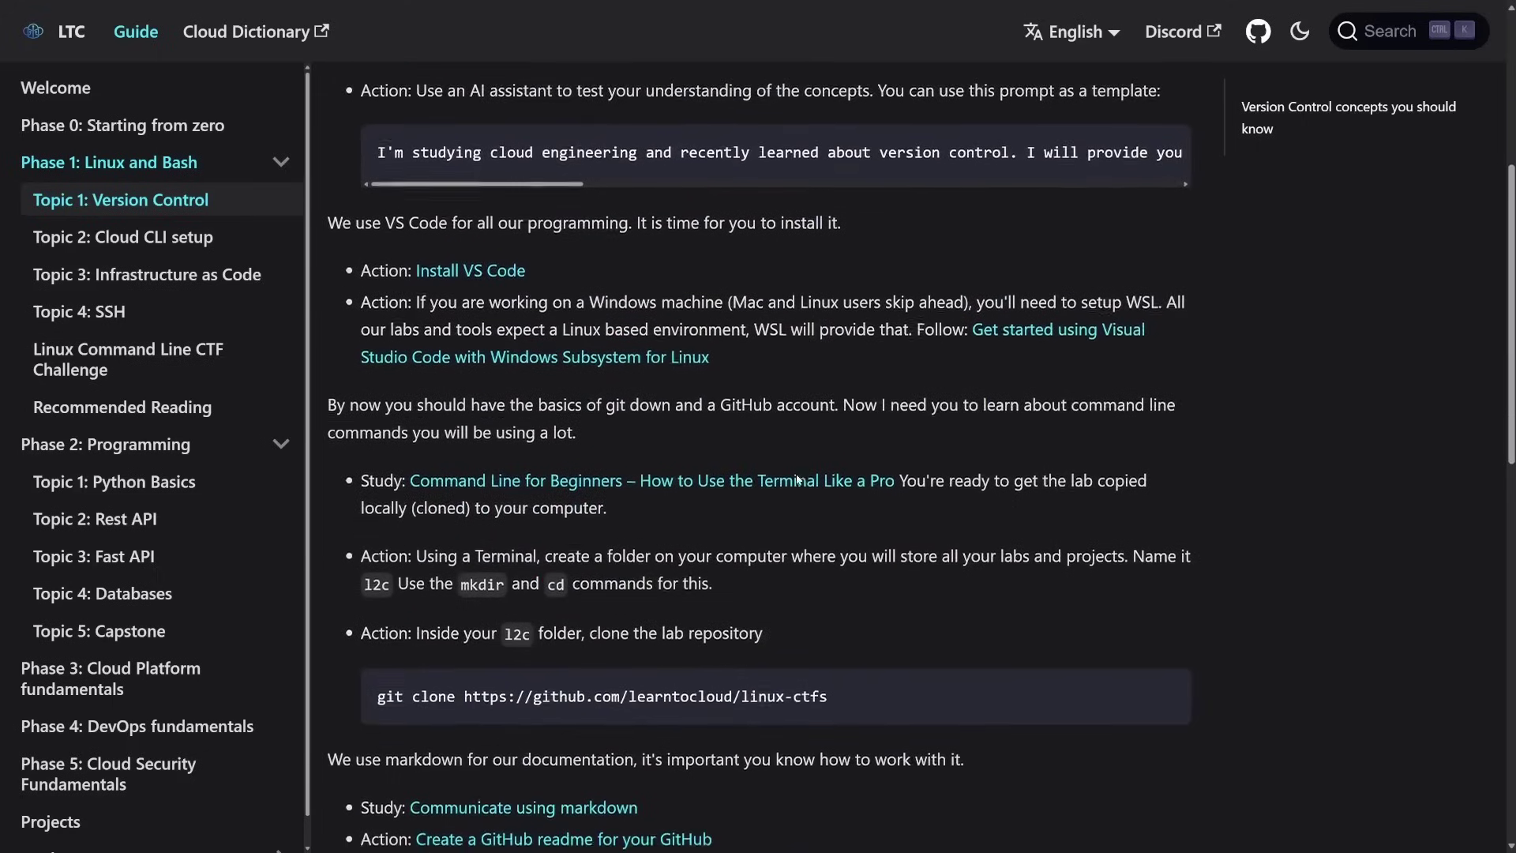
{"action": "scroll", "coordinate": [798, 478], "scroll_direction": "down", "scroll_amount": 6}
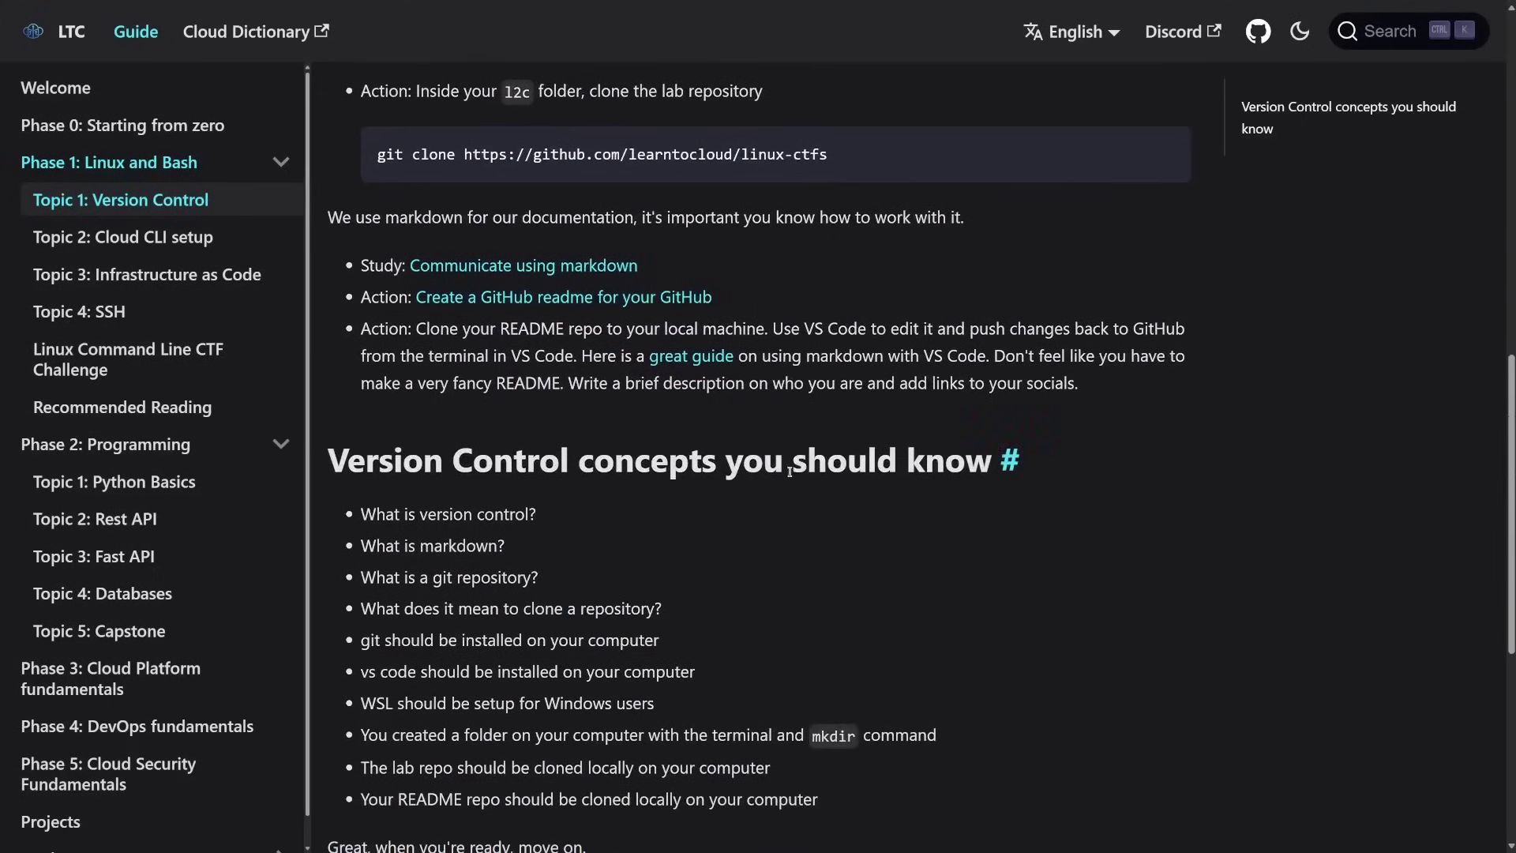
{"action": "scroll", "coordinate": [782, 395], "scroll_direction": "down", "scroll_amount": 2}
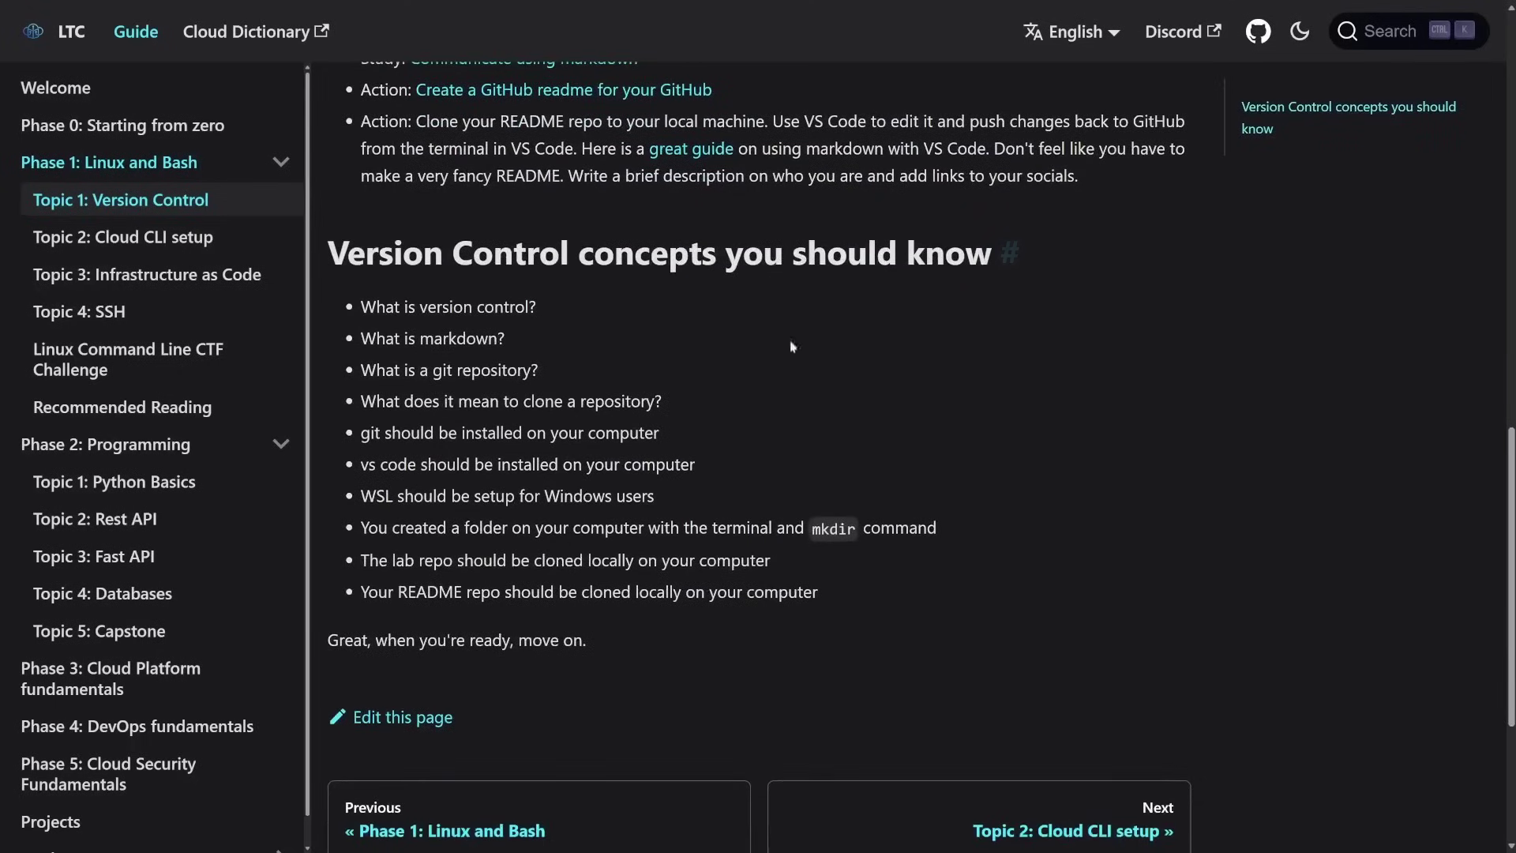
{"action": "scroll", "coordinate": [792, 346], "scroll_direction": "down", "scroll_amount": 2}
Step: Pass through Cloud CLI setup, Infrastructure as Code and the CTF Challenge page, ending on Recommended Reading
{"action": "left_click", "coordinate": [124, 137]}
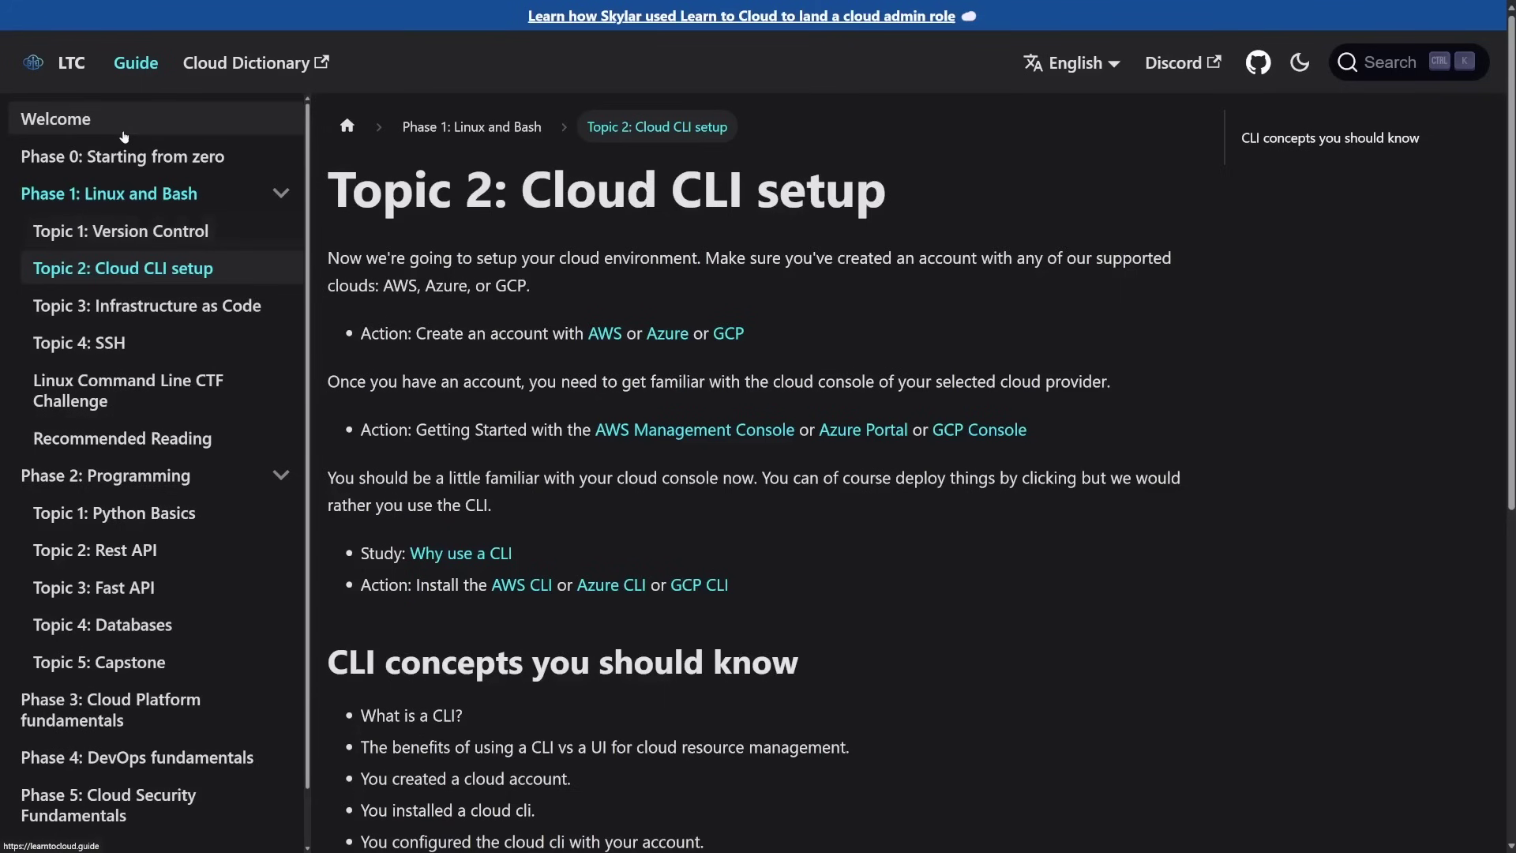
{"action": "left_click", "coordinate": [147, 307]}
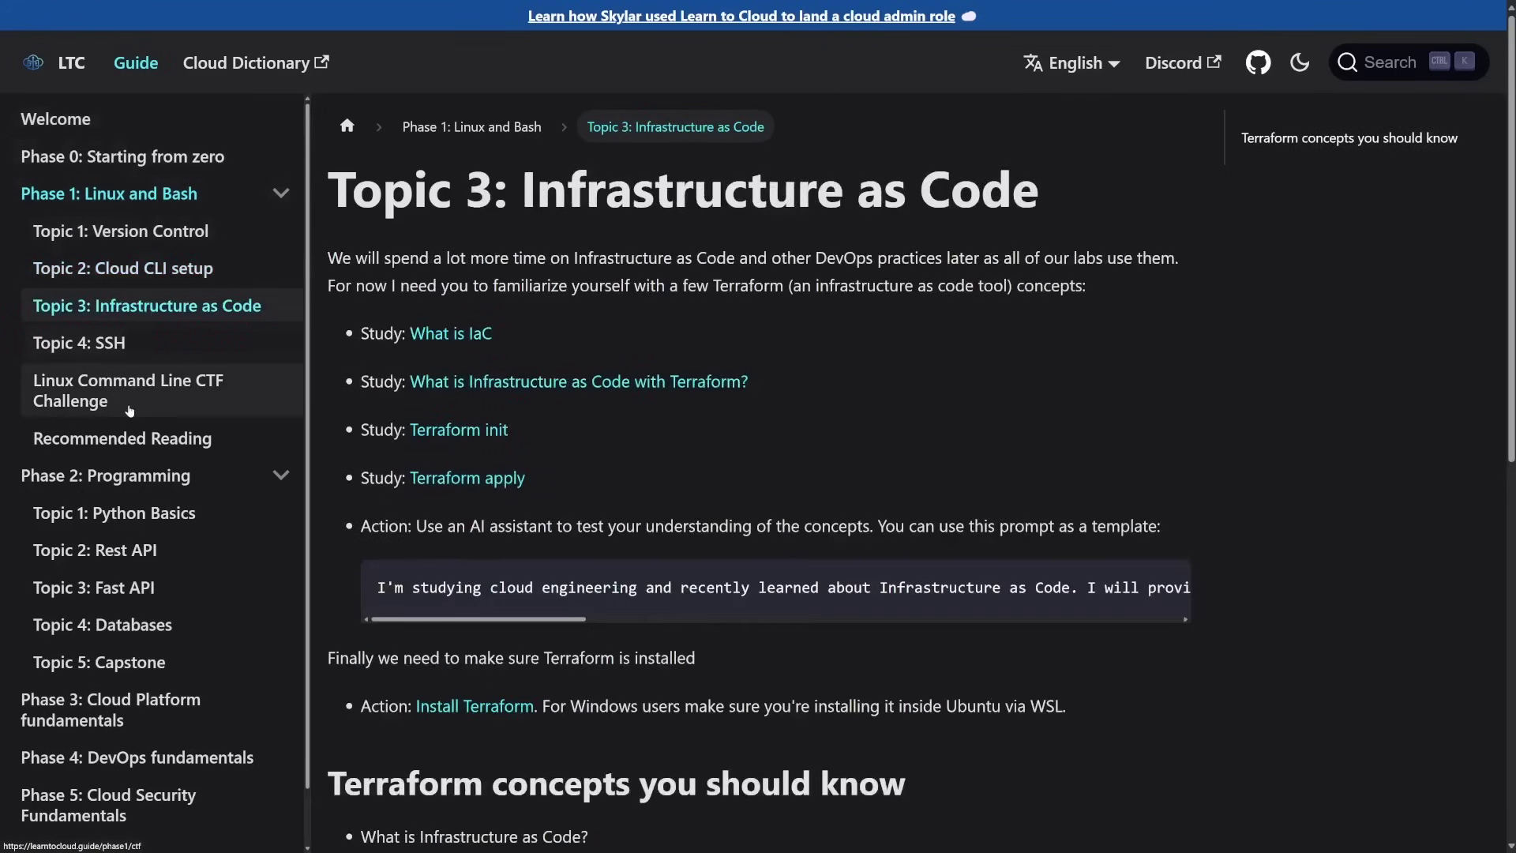
{"action": "left_click", "coordinate": [130, 409]}
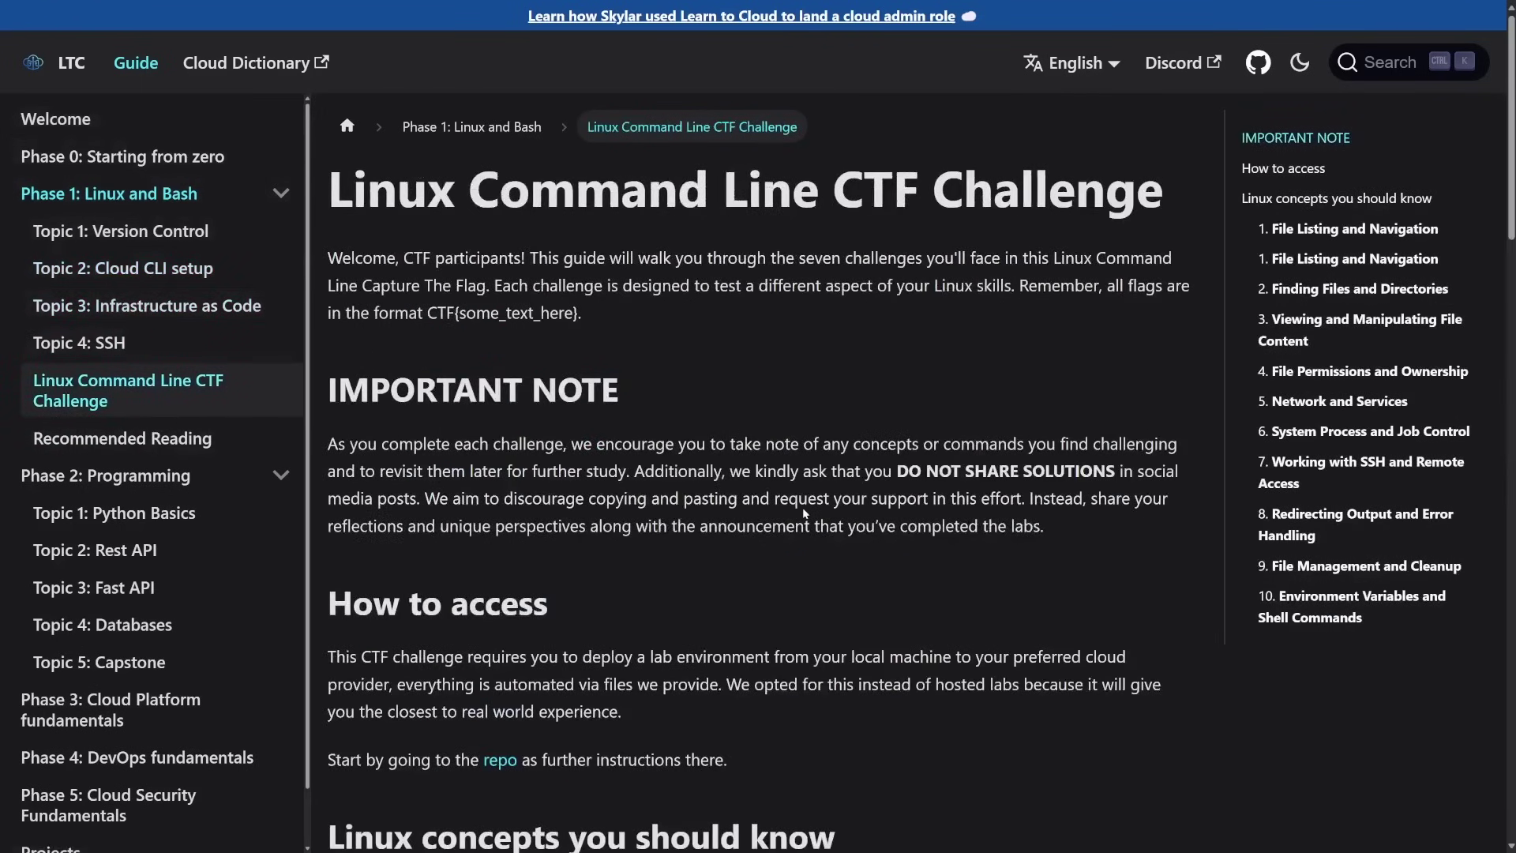
{"action": "scroll", "coordinate": [802, 512], "scroll_direction": "down", "scroll_amount": 8}
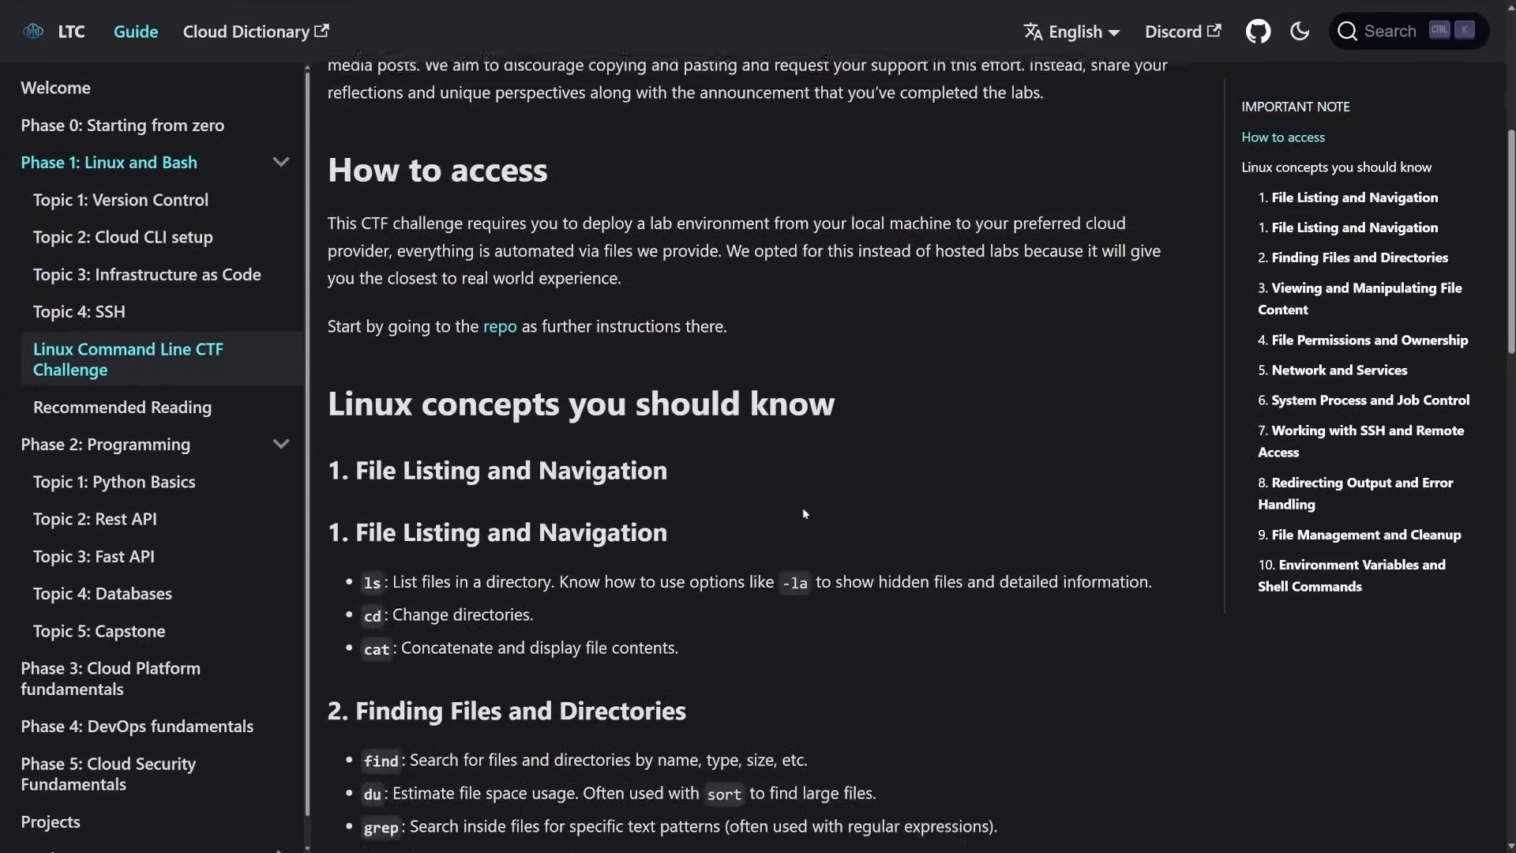
{"action": "scroll", "coordinate": [742, 482], "scroll_direction": "down", "scroll_amount": 2}
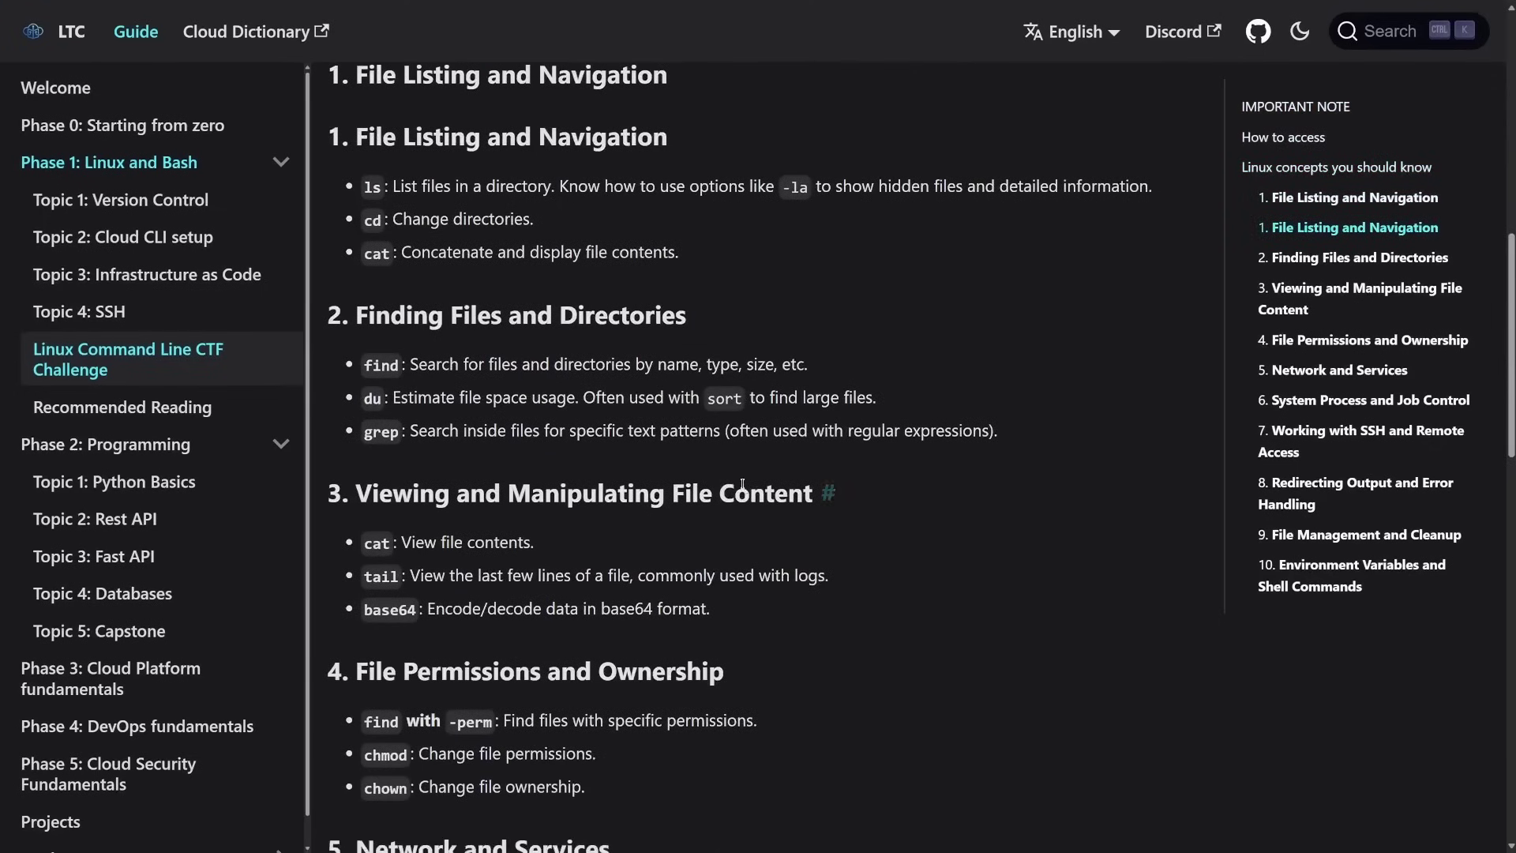
{"action": "scroll", "coordinate": [746, 482], "scroll_direction": "down", "scroll_amount": 3}
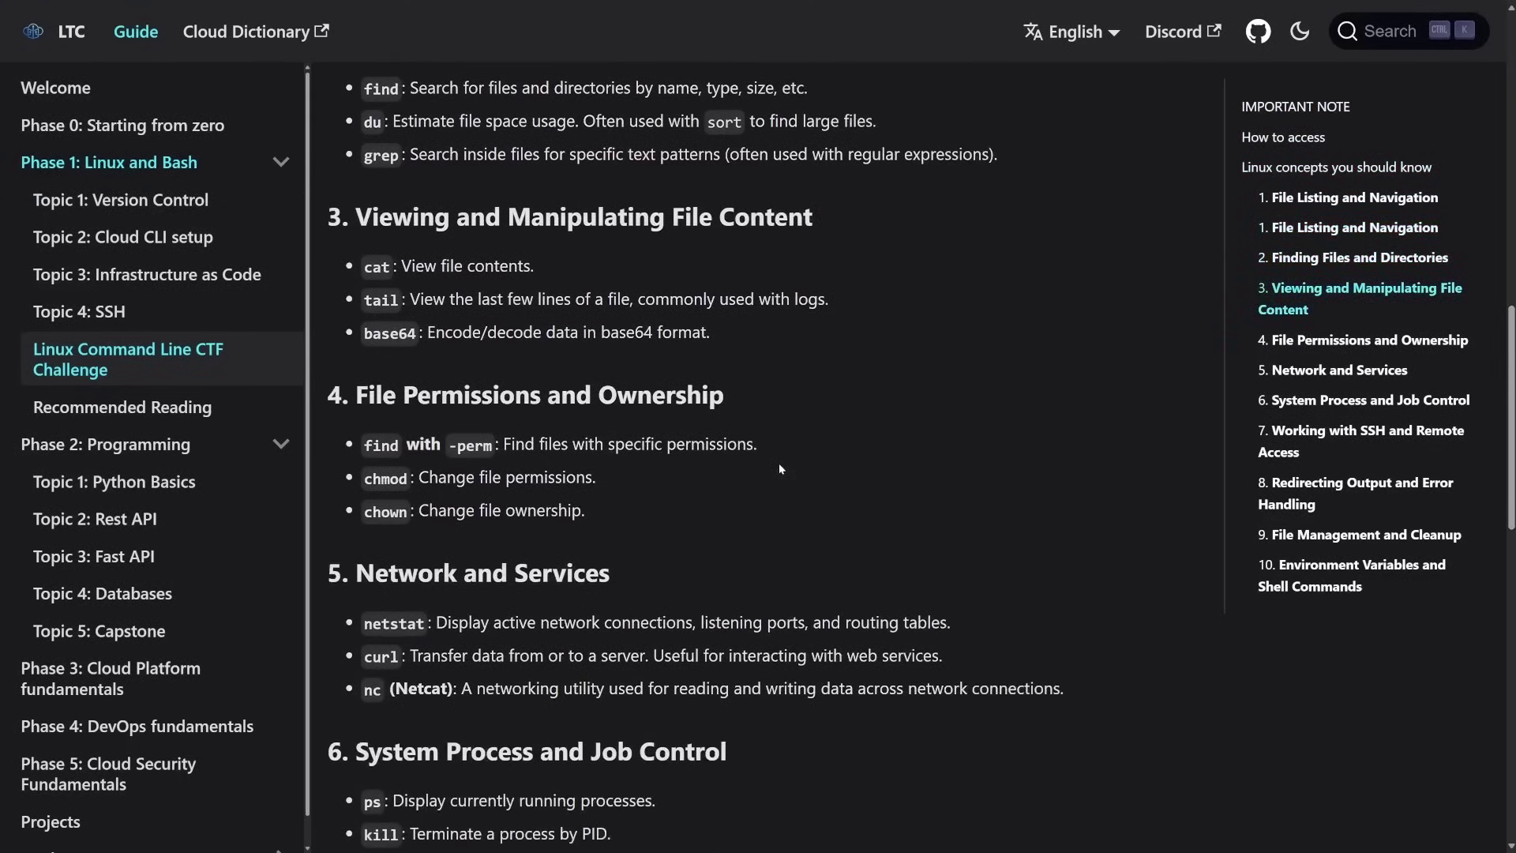
{"action": "scroll", "coordinate": [778, 469], "scroll_direction": "down", "scroll_amount": 5}
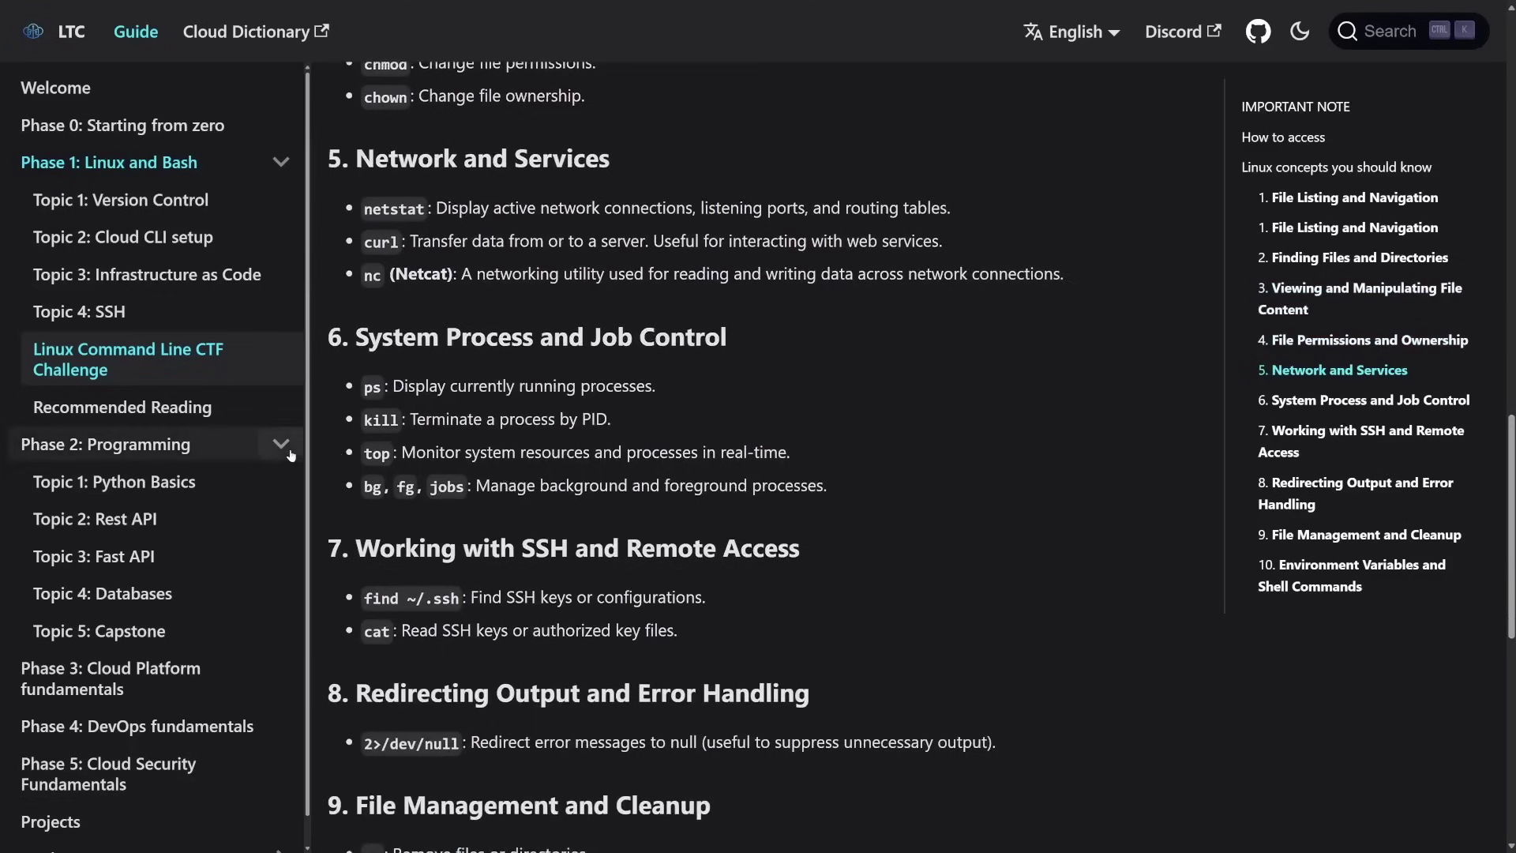
{"action": "scroll", "coordinate": [474, 571], "scroll_direction": "down", "scroll_amount": 3}
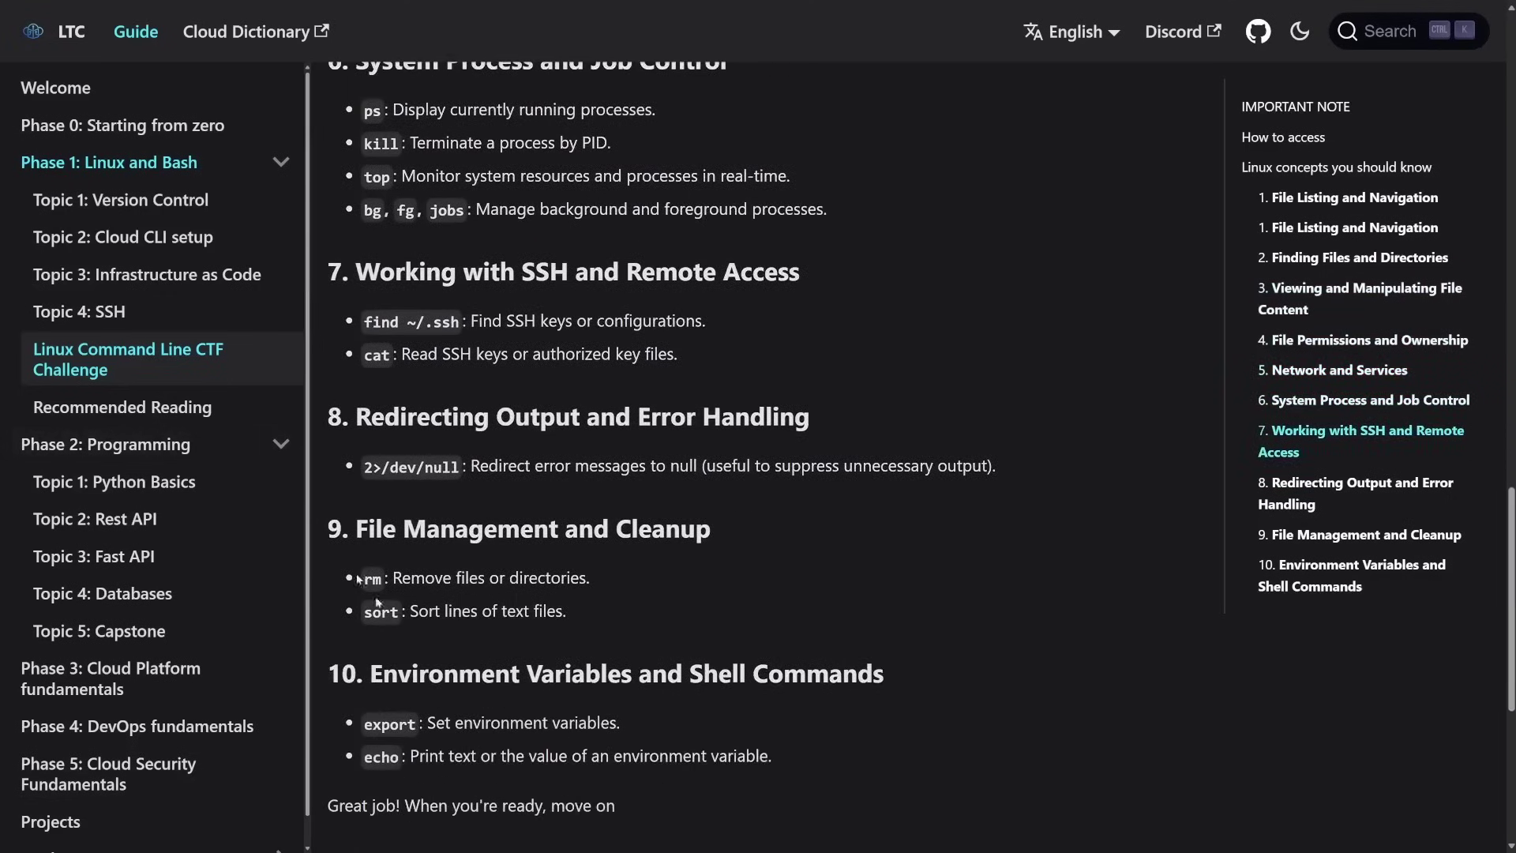
{"action": "left_click", "coordinate": [188, 407]}
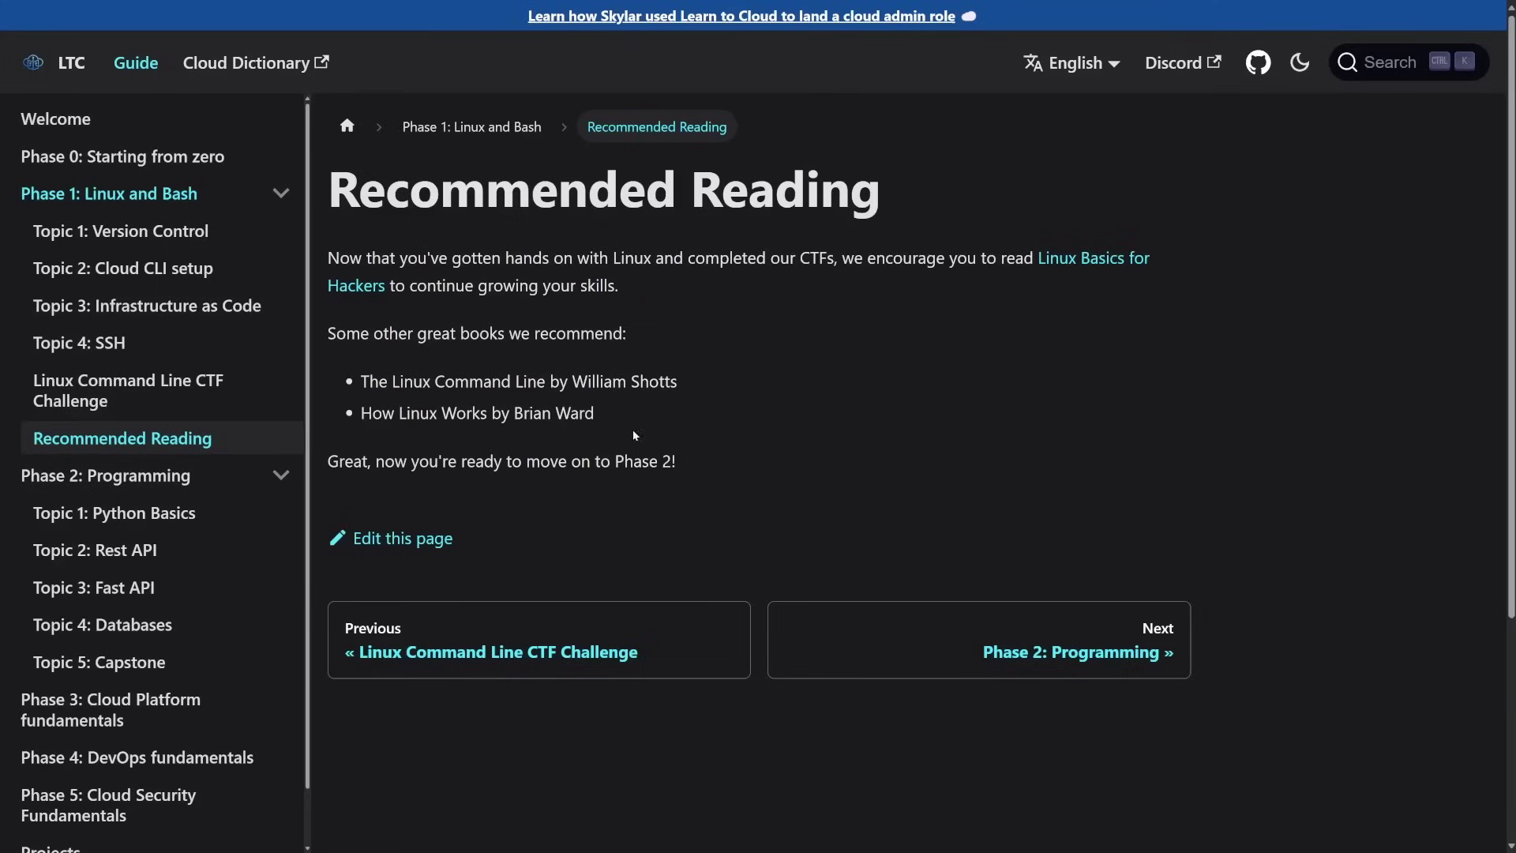
Step: Highlight the recommended Linux books, then move to the VS Code desktop with Ctrl+Win+Right
{"action": "left_click_drag", "start_coordinate": [634, 435], "coordinate": [387, 364]}
{"action": "left_click", "coordinate": [693, 365]}
{"action": "key", "text": "ctrl+super+Right"}
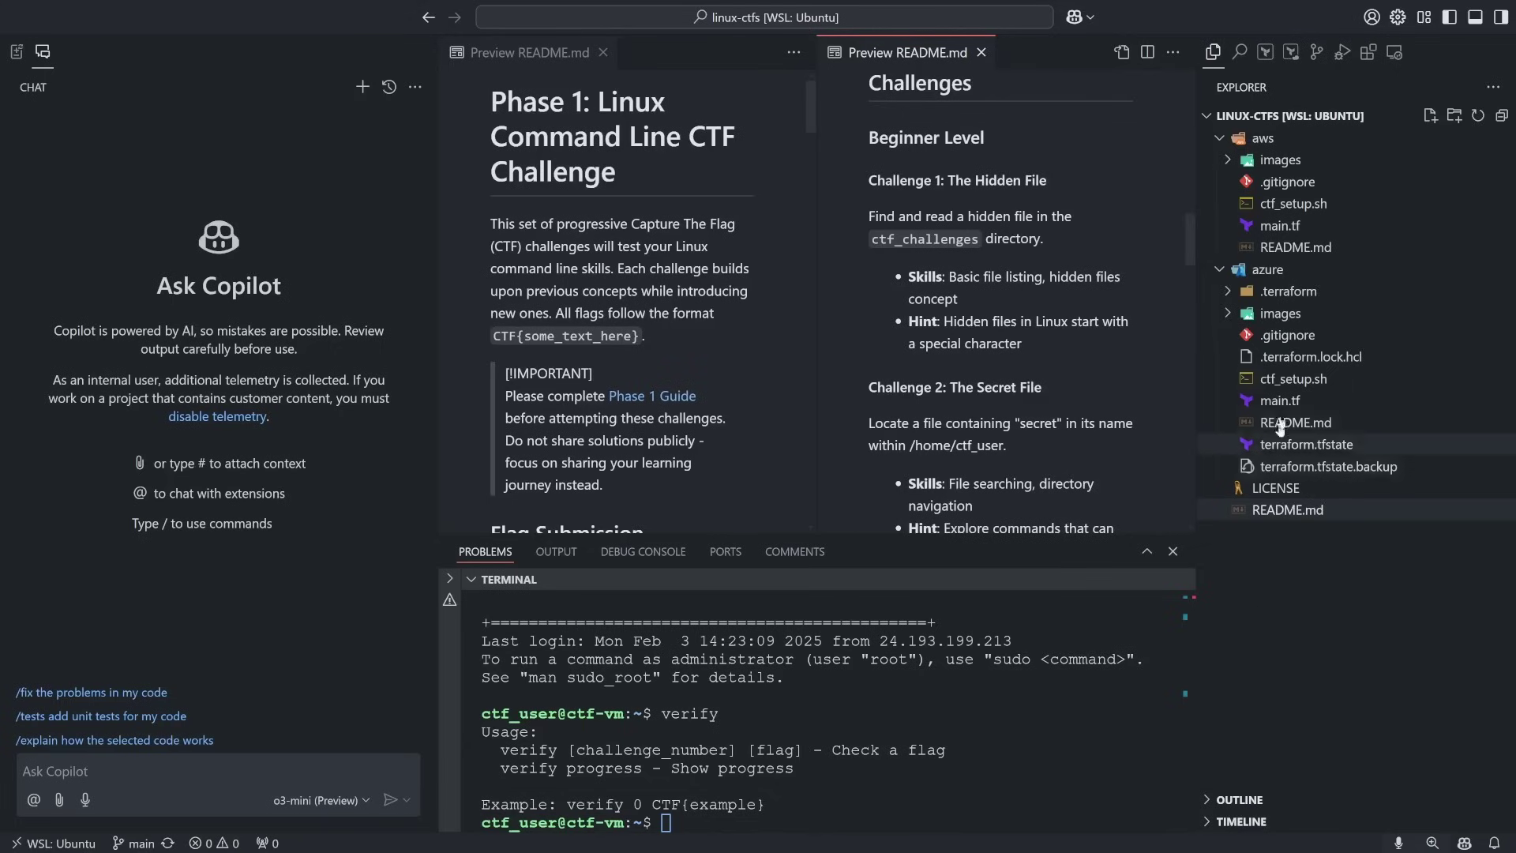
Step: Close the extra README.md source tab and the duplicate preview, leaving a single README preview
{"action": "left_click", "coordinate": [1290, 140]}
{"action": "left_click", "coordinate": [1291, 142]}
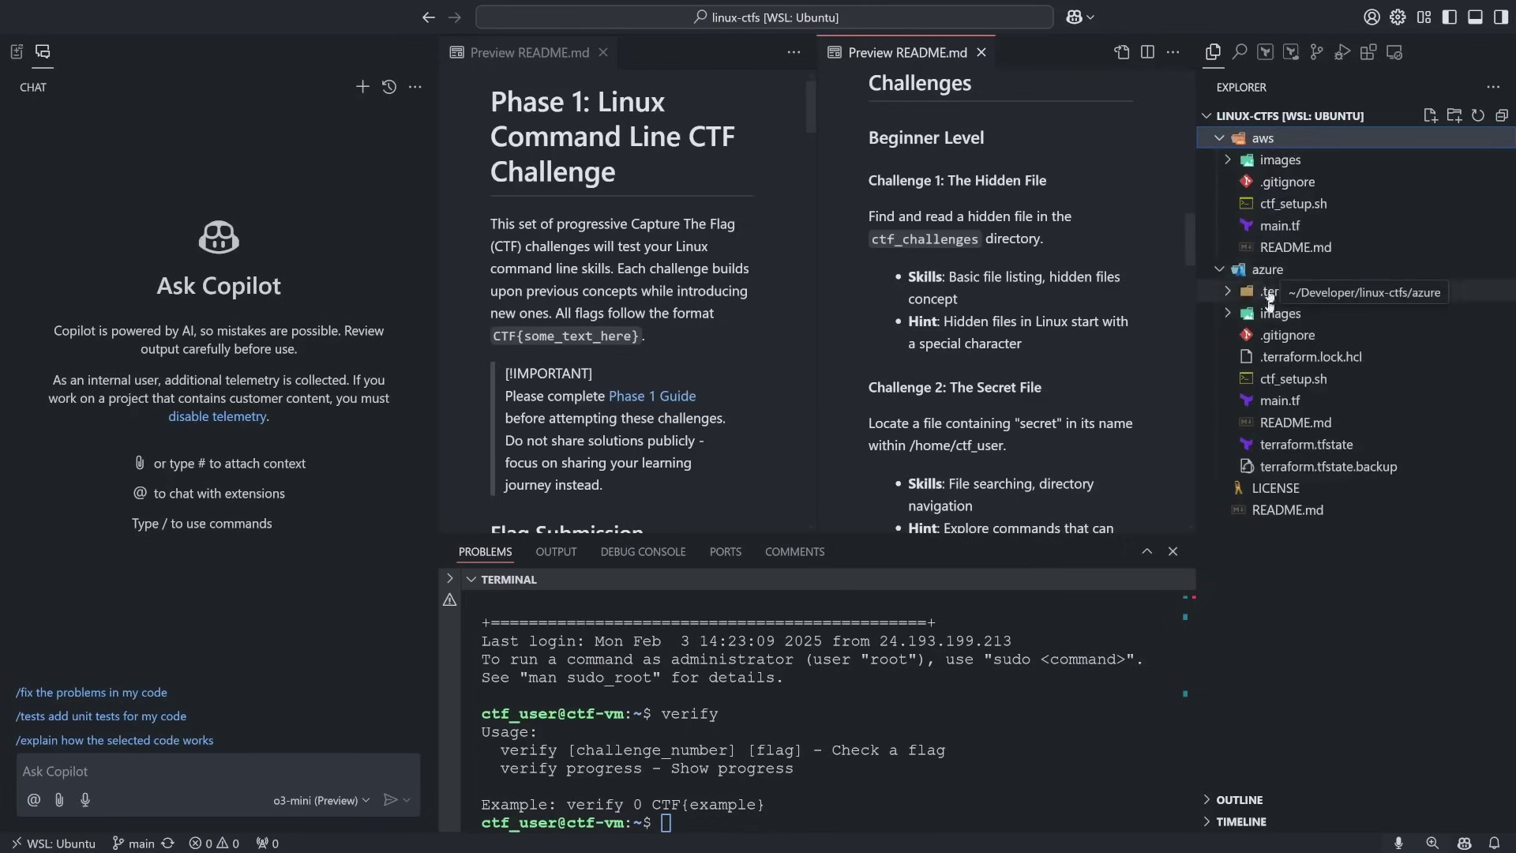
{"action": "left_click", "coordinate": [1287, 509]}
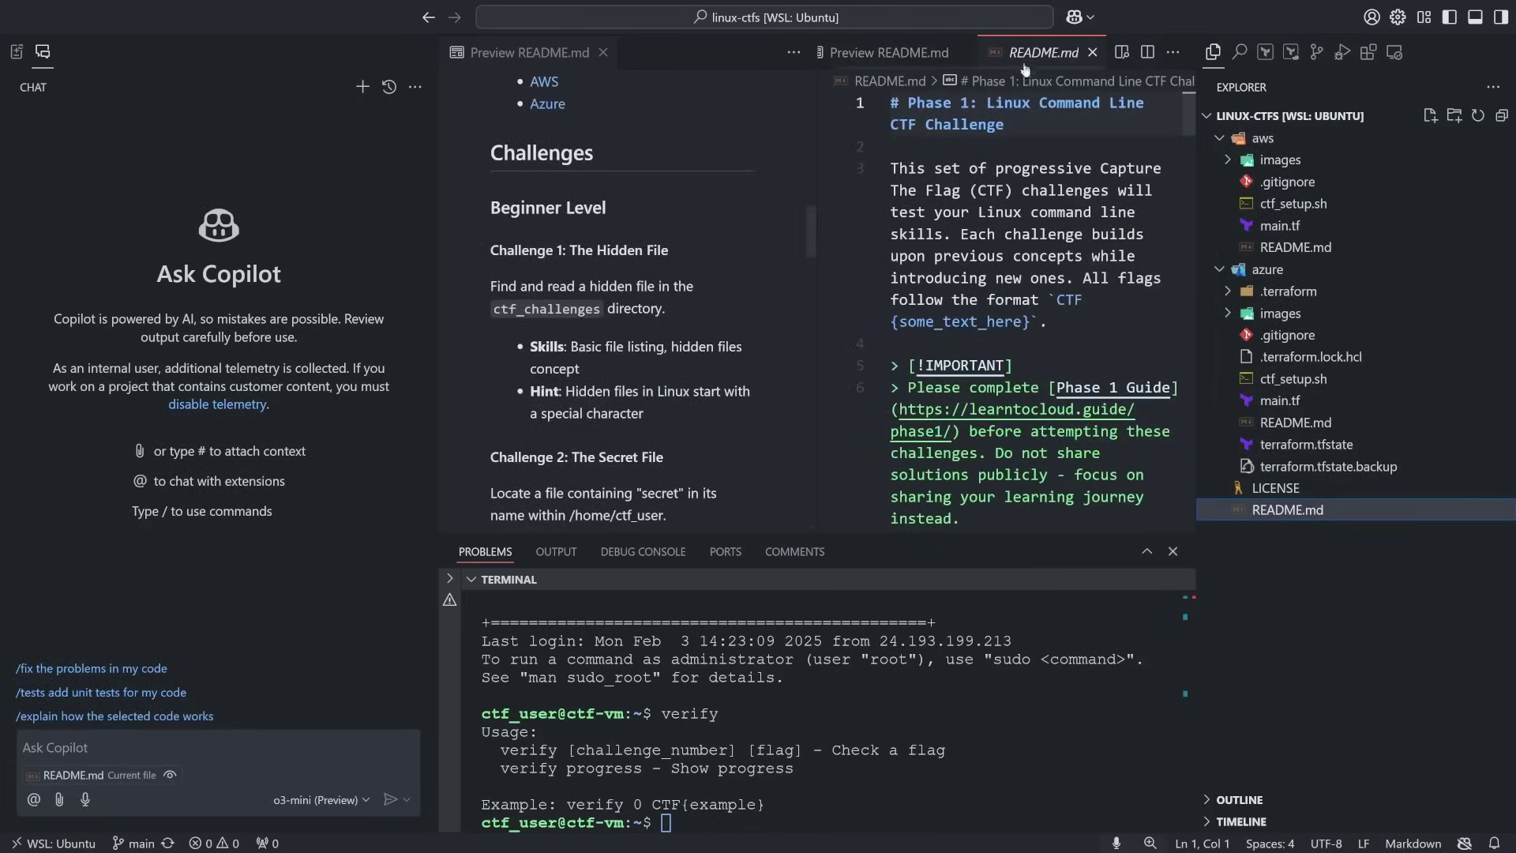
{"action": "left_click", "coordinate": [1092, 52]}
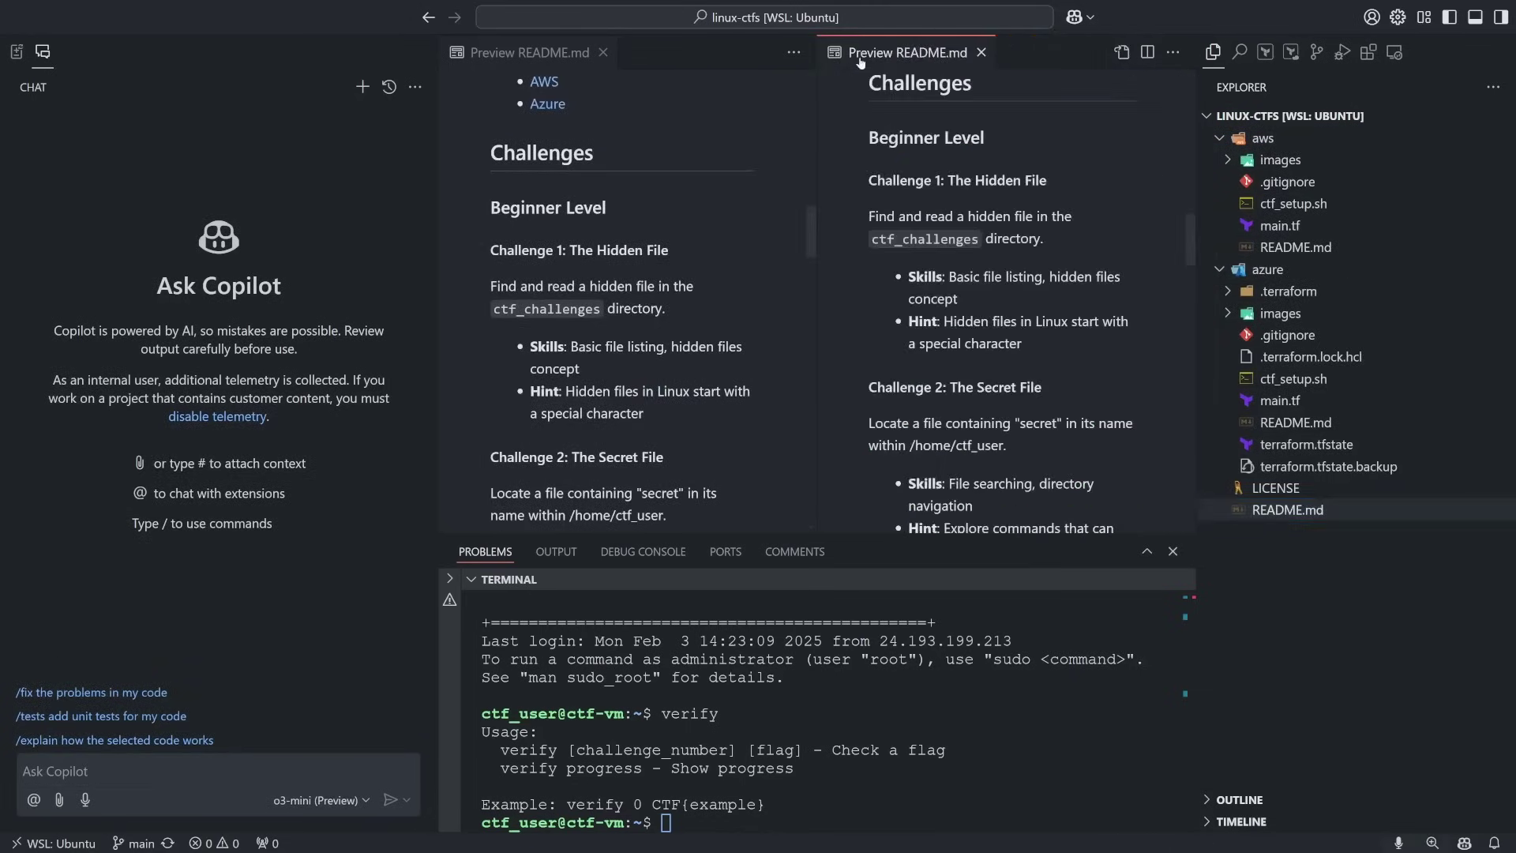
{"action": "left_click", "coordinate": [604, 53]}
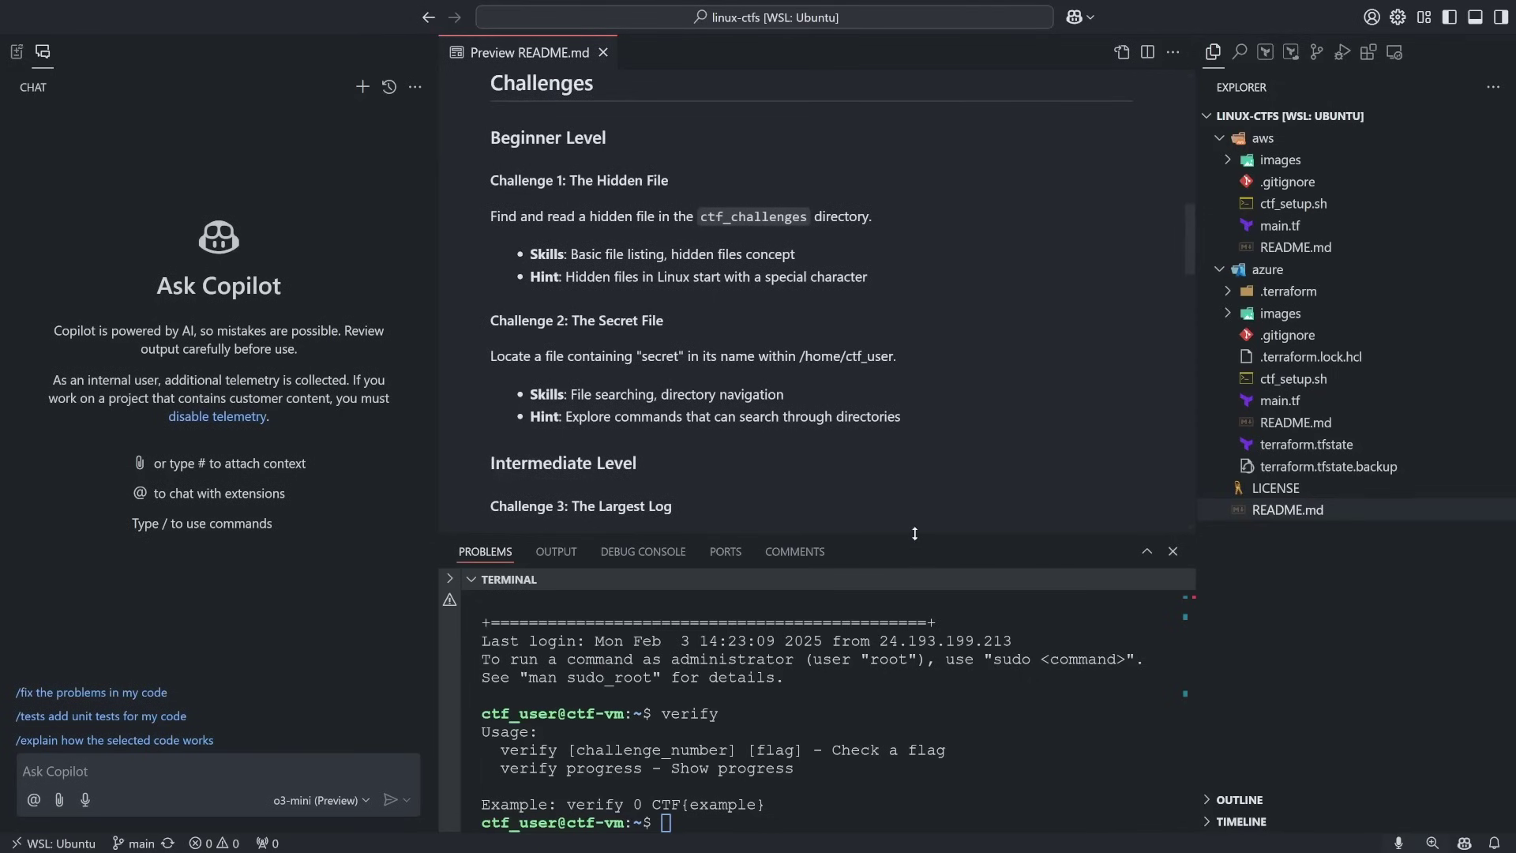
Step: Lower the terminal panel's top edge and open the aws folder's README.md
{"action": "left_click_drag", "start_coordinate": [914, 536], "coordinate": [914, 632]}
{"action": "scroll", "coordinate": [916, 411], "scroll_direction": "up", "scroll_amount": 5}
{"action": "scroll", "coordinate": [917, 409], "scroll_direction": "up", "scroll_amount": 5}
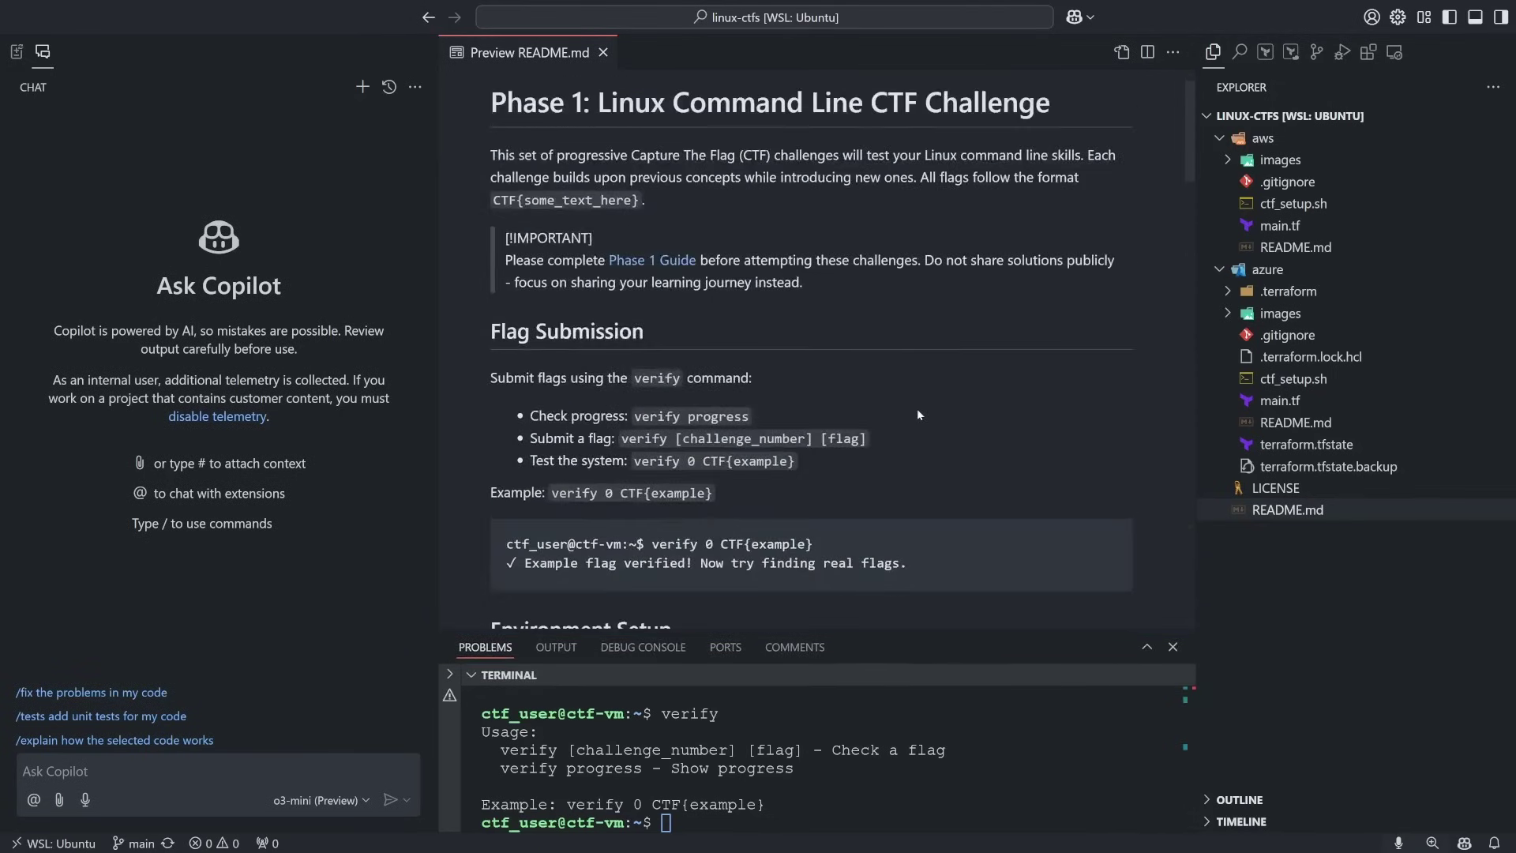
{"action": "scroll", "coordinate": [916, 409], "scroll_direction": "down", "scroll_amount": 9}
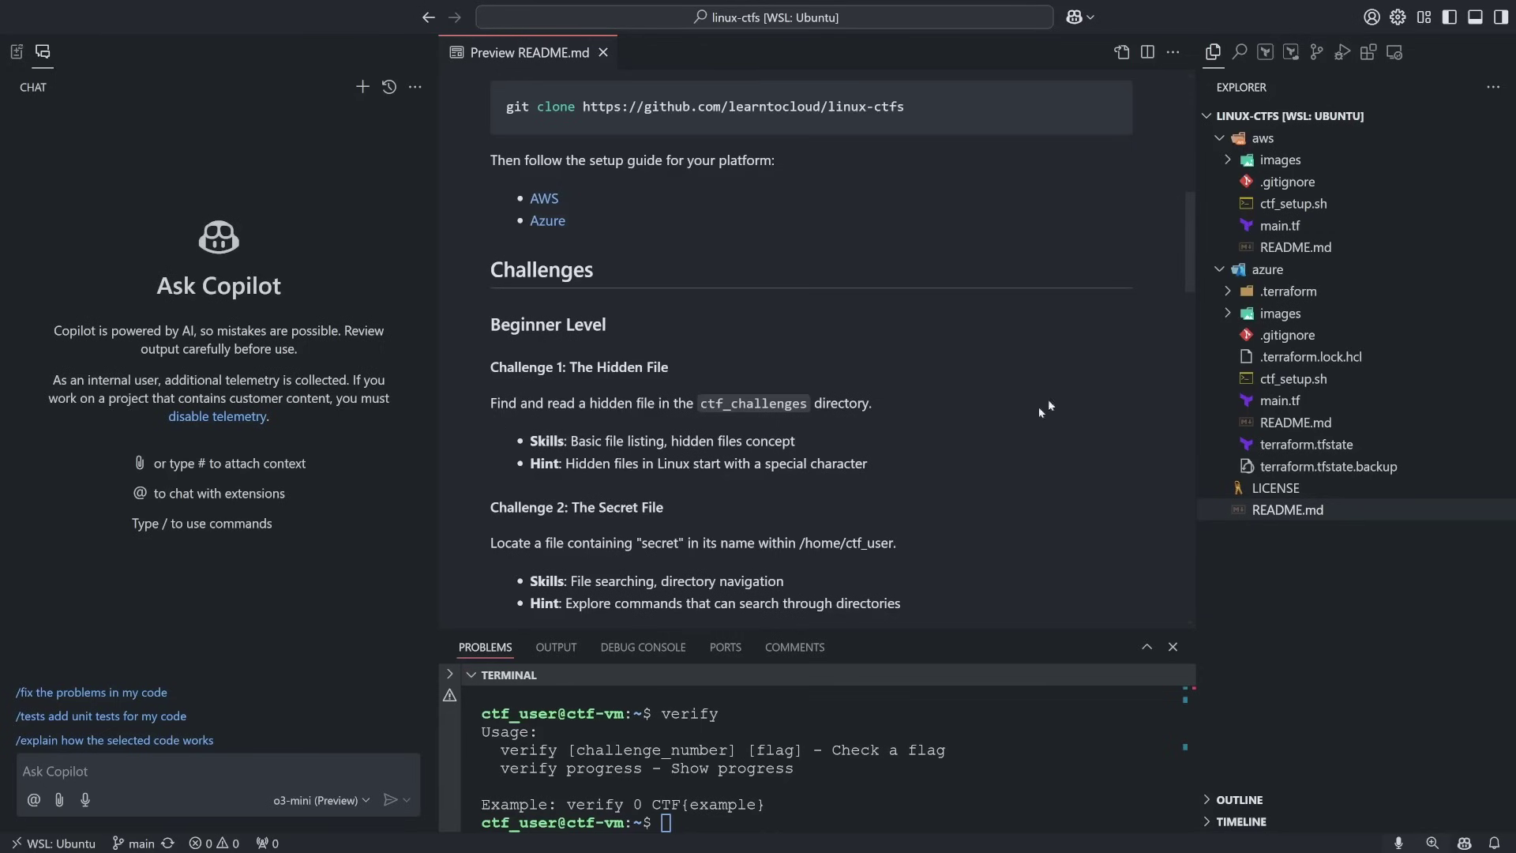
{"action": "left_click", "coordinate": [1299, 248]}
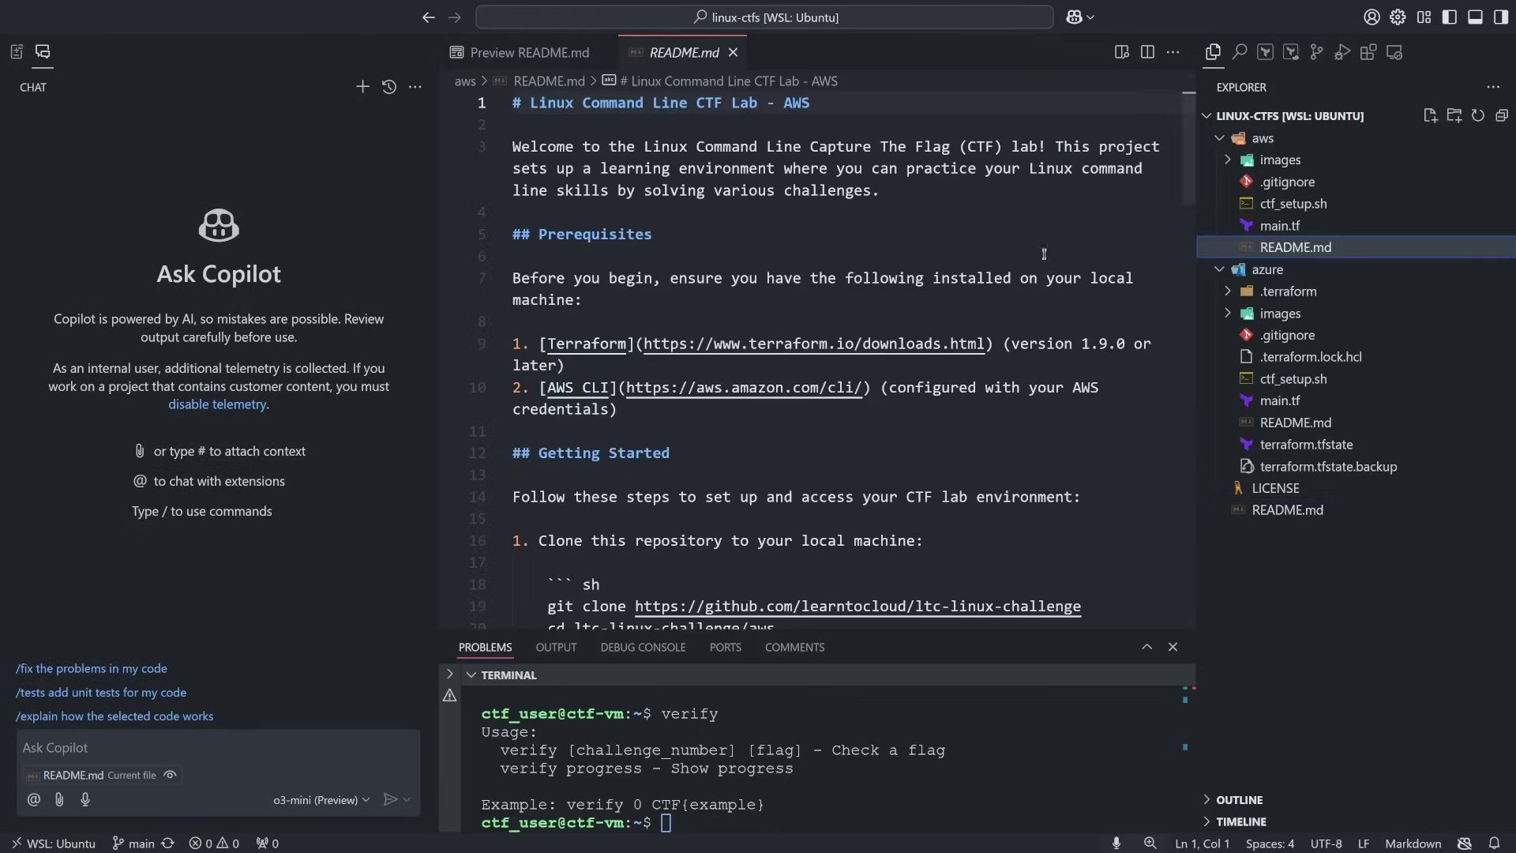
Step: Scroll through the aws README.md source and close its tab, keeping the rendered preview
{"action": "scroll", "coordinate": [1025, 356], "scroll_direction": "down", "scroll_amount": 5}
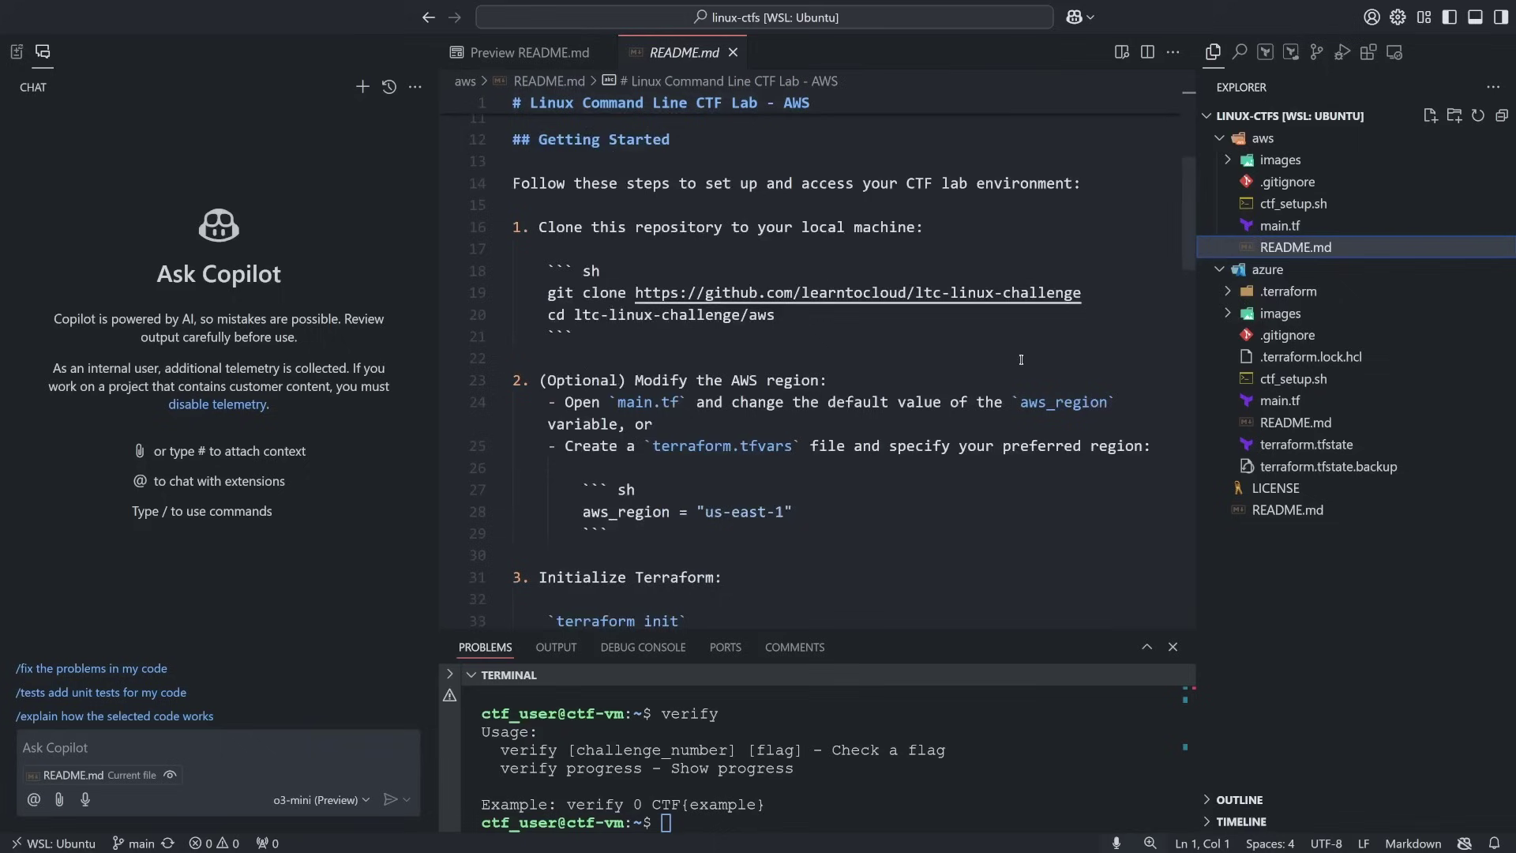
{"action": "scroll", "coordinate": [1021, 360], "scroll_direction": "down", "scroll_amount": 3}
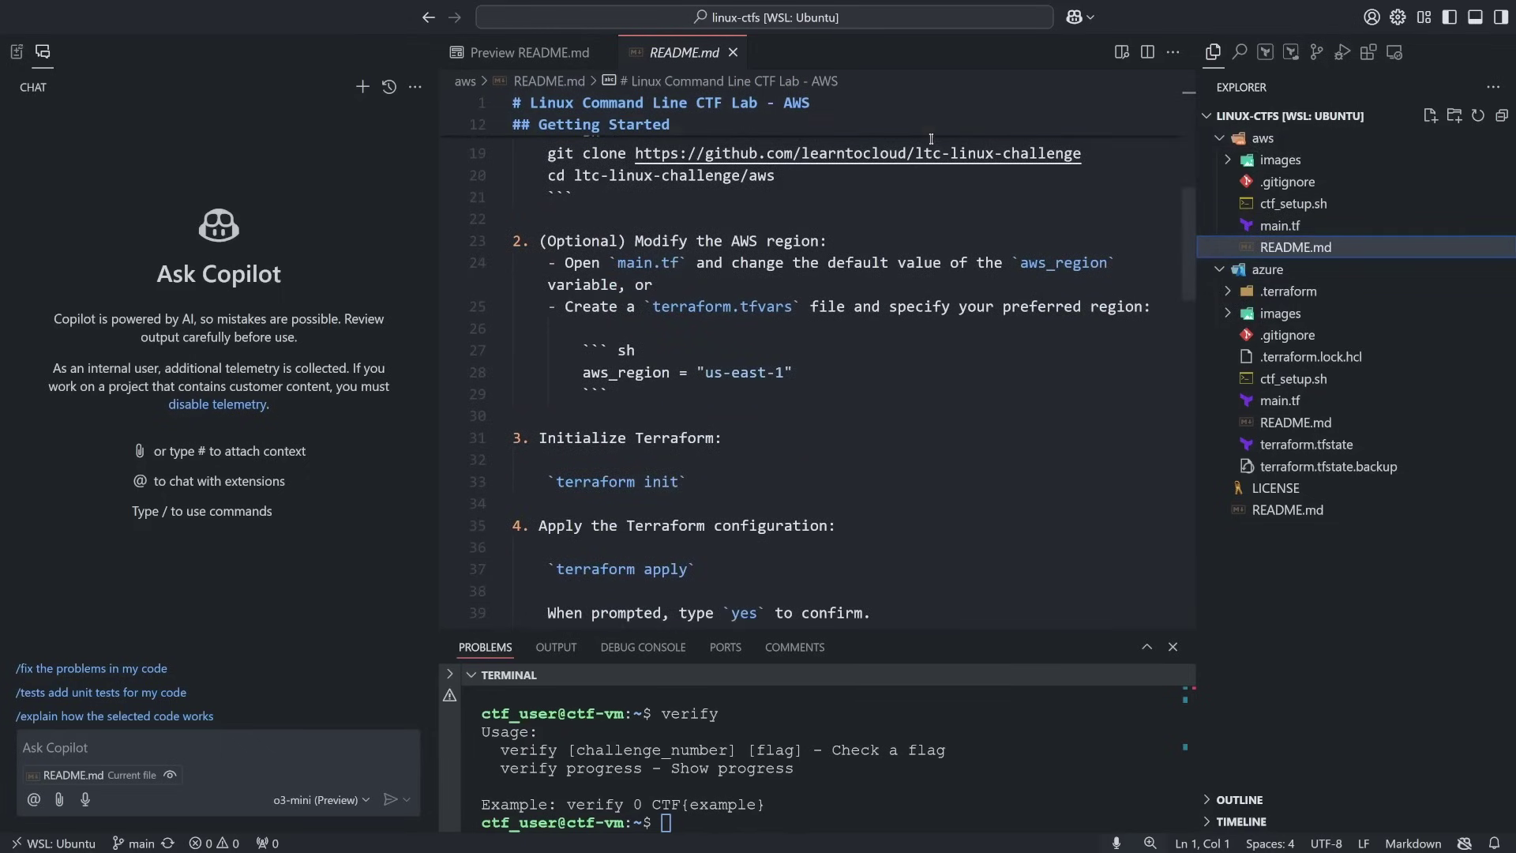
{"action": "left_click", "coordinate": [733, 52]}
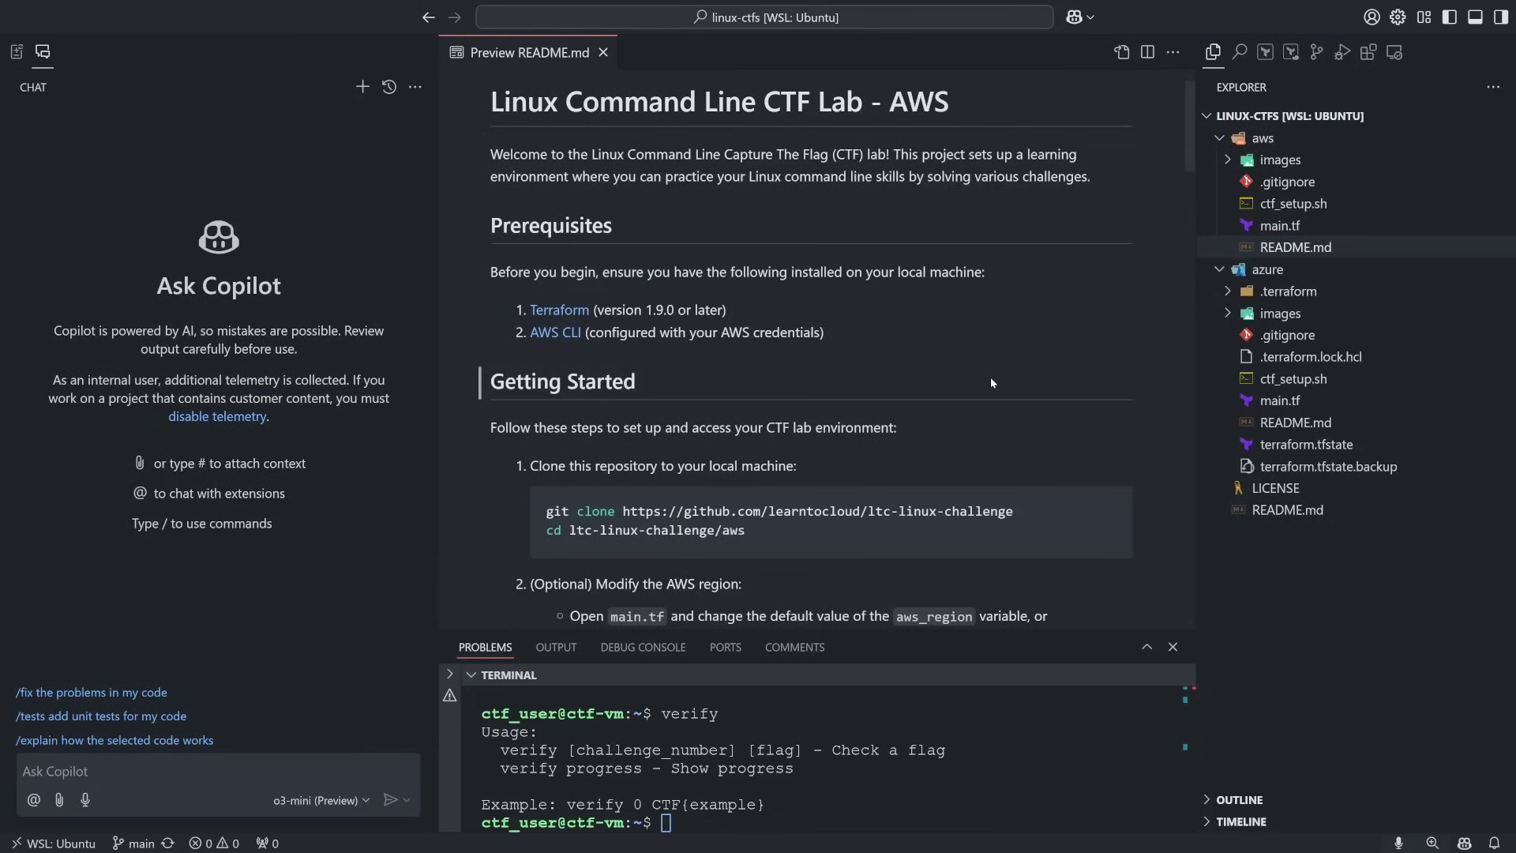
Step: Enlarge the terminal panel and scroll through the CTF VM's SSH login output
{"action": "left_click_drag", "start_coordinate": [979, 630], "coordinate": [972, 339]}
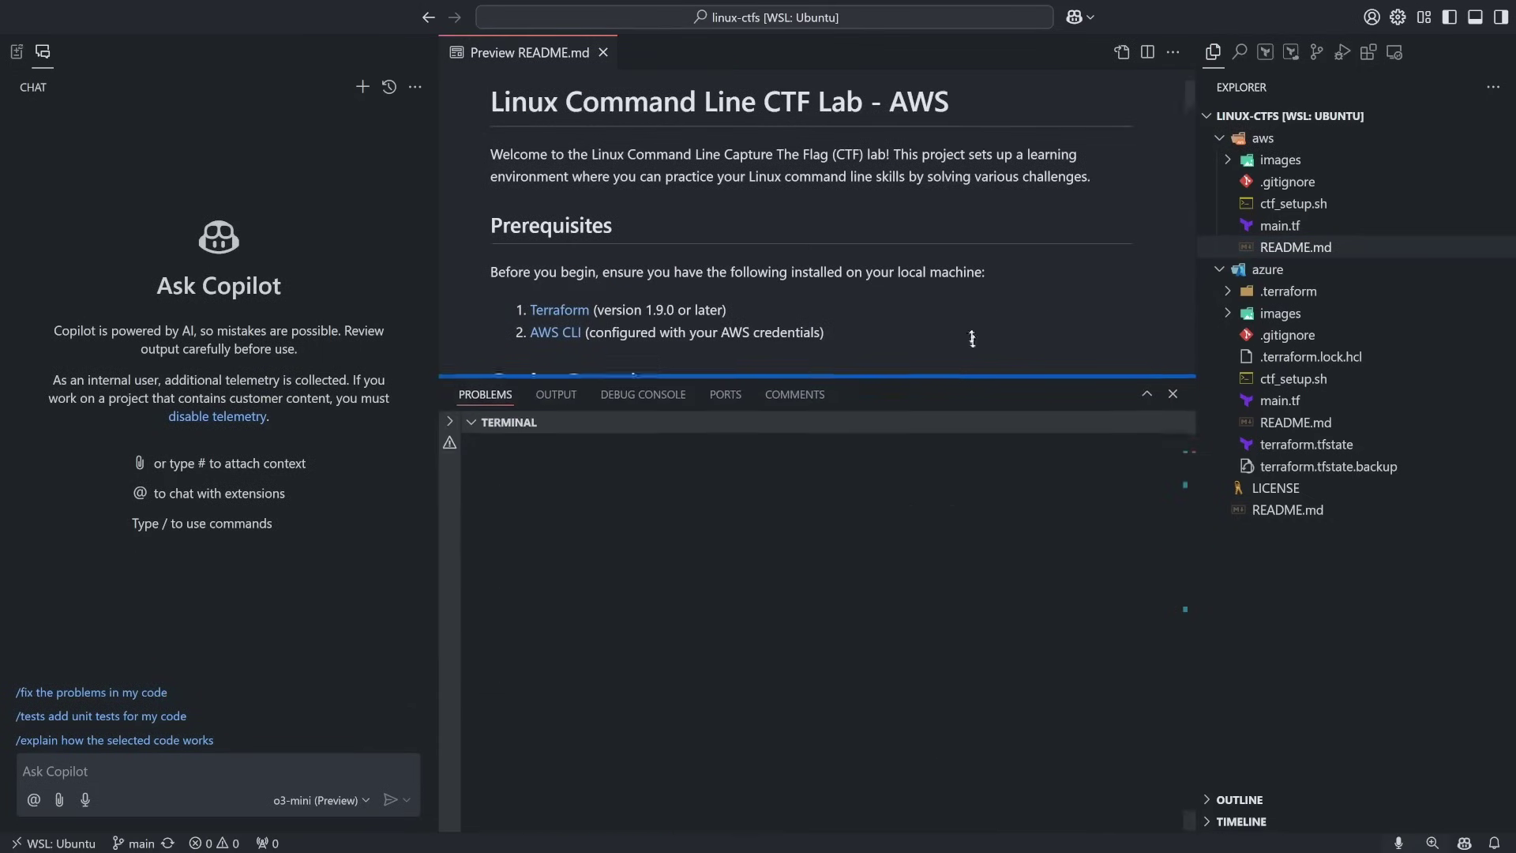
{"action": "scroll", "coordinate": [913, 593], "scroll_direction": "up", "scroll_amount": 20}
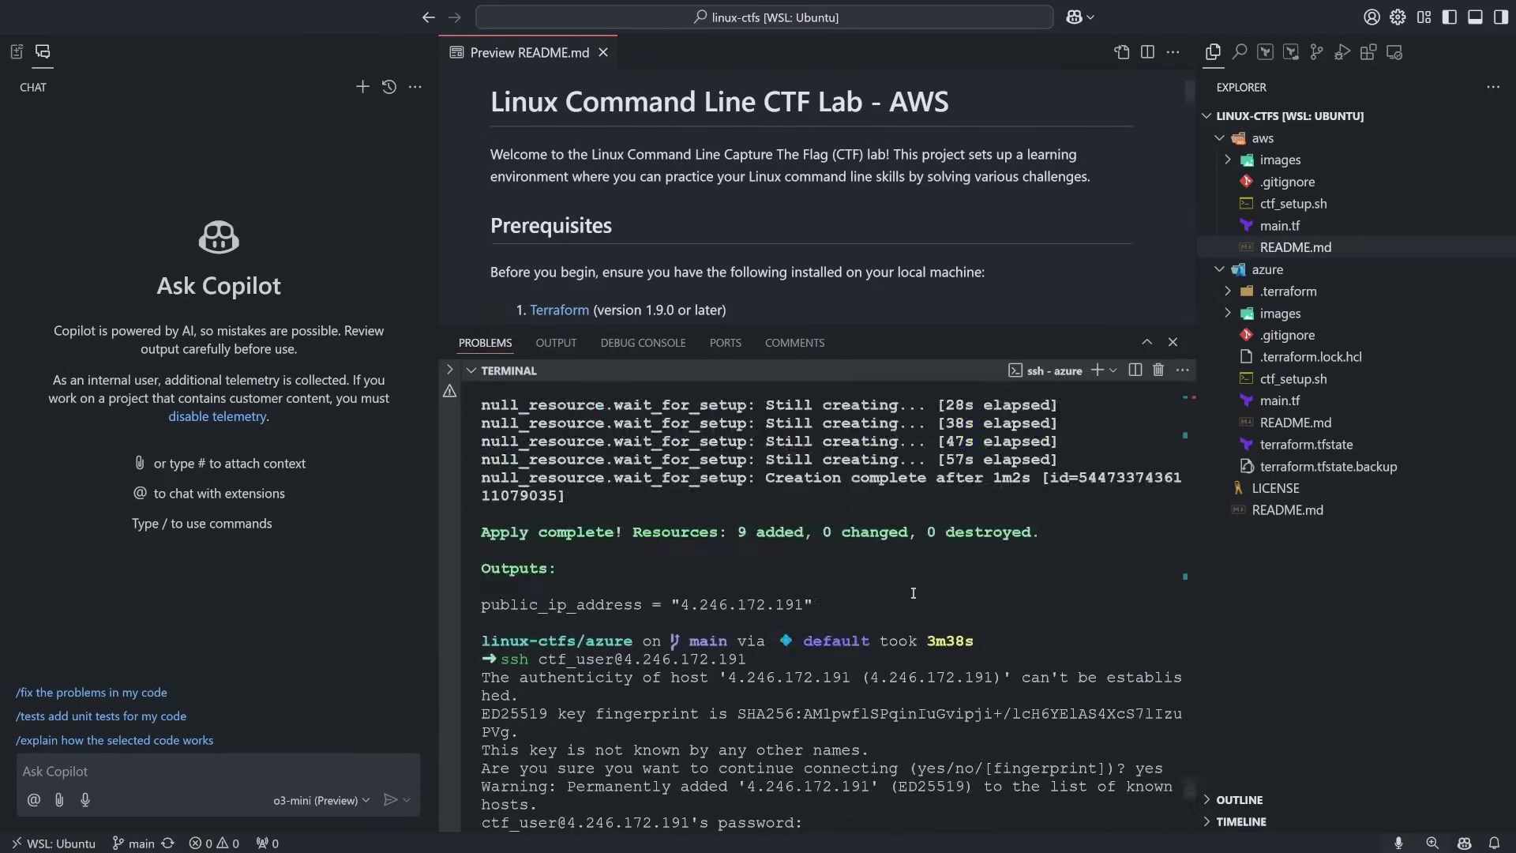
{"action": "scroll", "coordinate": [912, 592], "scroll_direction": "down", "scroll_amount": 8}
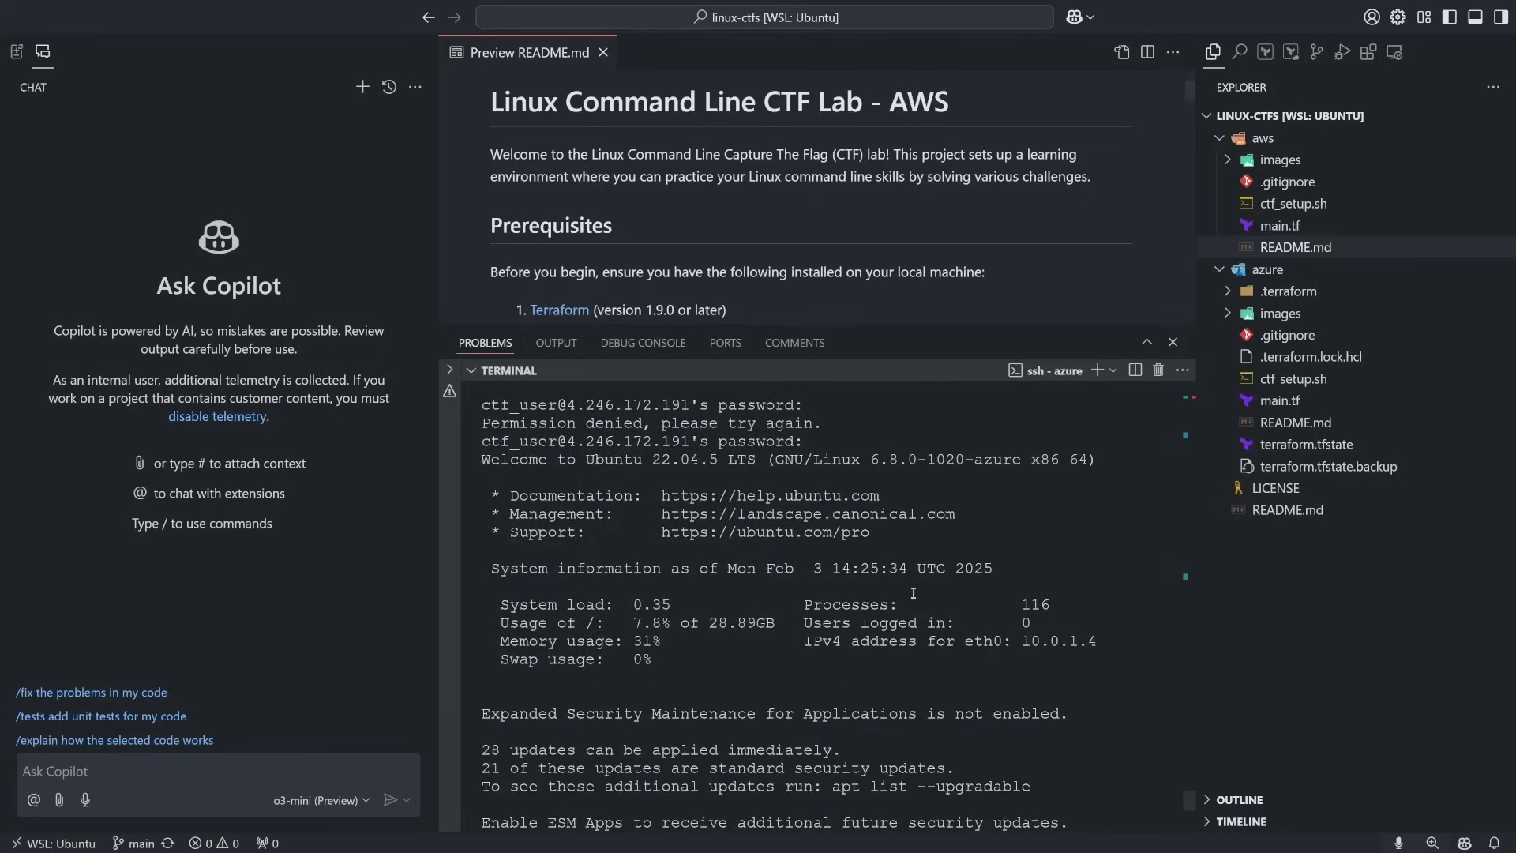
{"action": "scroll", "coordinate": [913, 592], "scroll_direction": "down", "scroll_amount": 13}
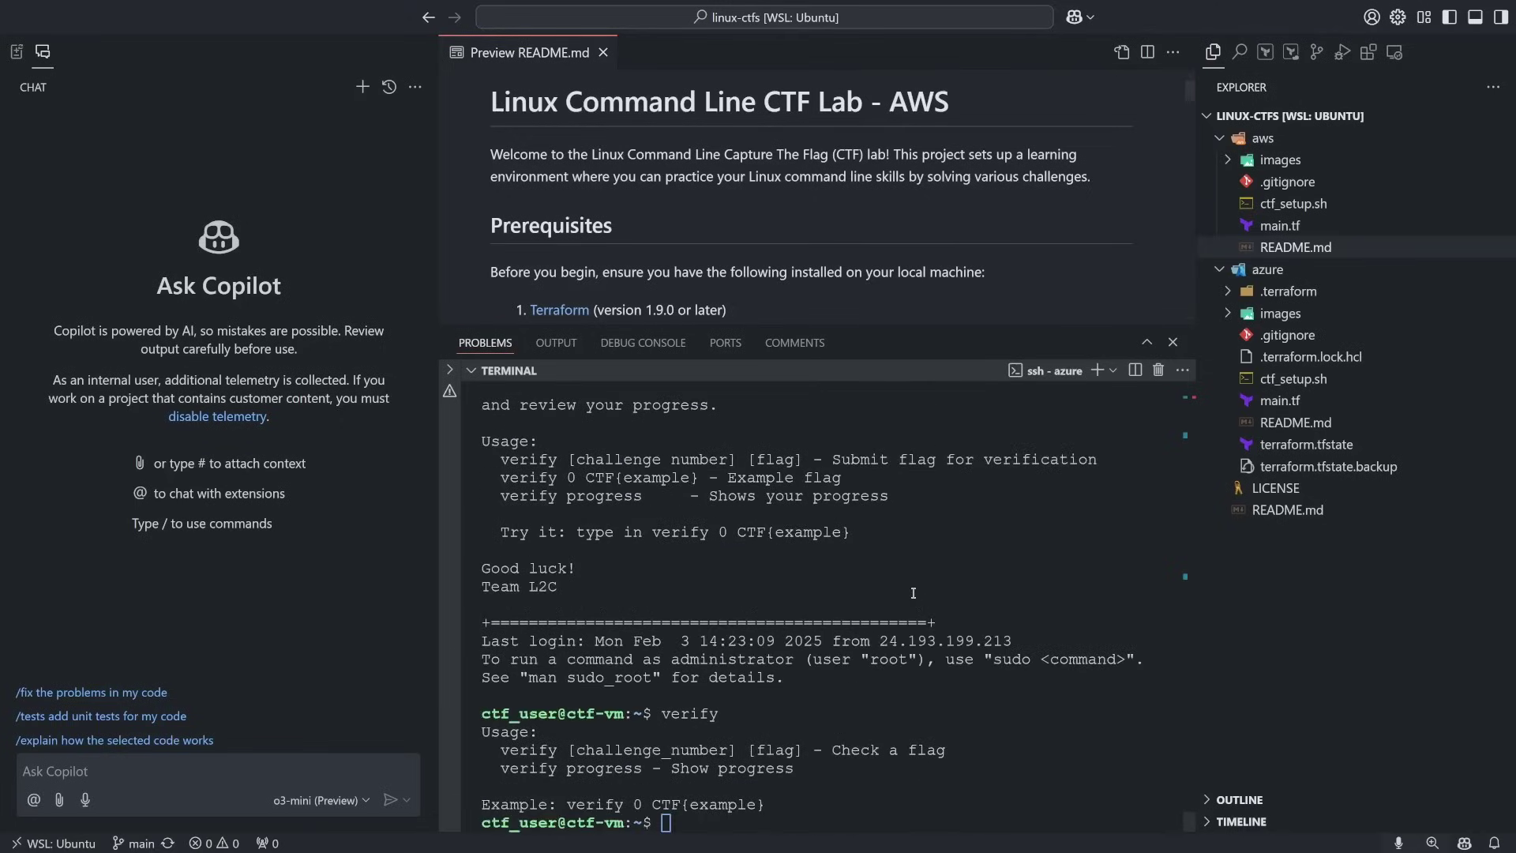
{"action": "scroll", "coordinate": [913, 592], "scroll_direction": "up", "scroll_amount": 5}
{"action": "scroll", "coordinate": [913, 593], "scroll_direction": "down", "scroll_amount": 2}
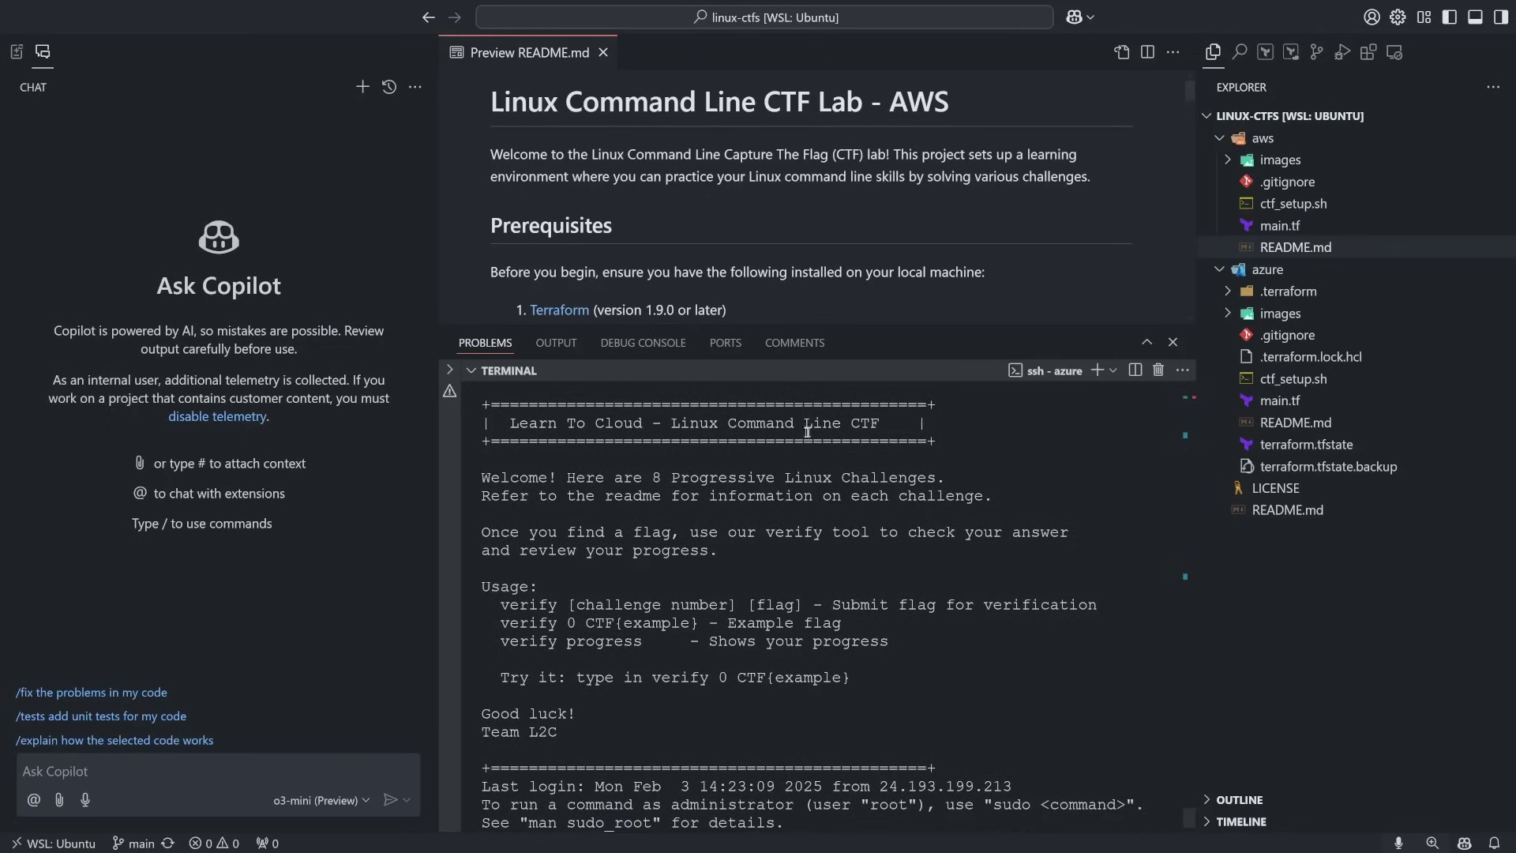
{"action": "scroll", "coordinate": [750, 549], "scroll_direction": "down", "scroll_amount": 2}
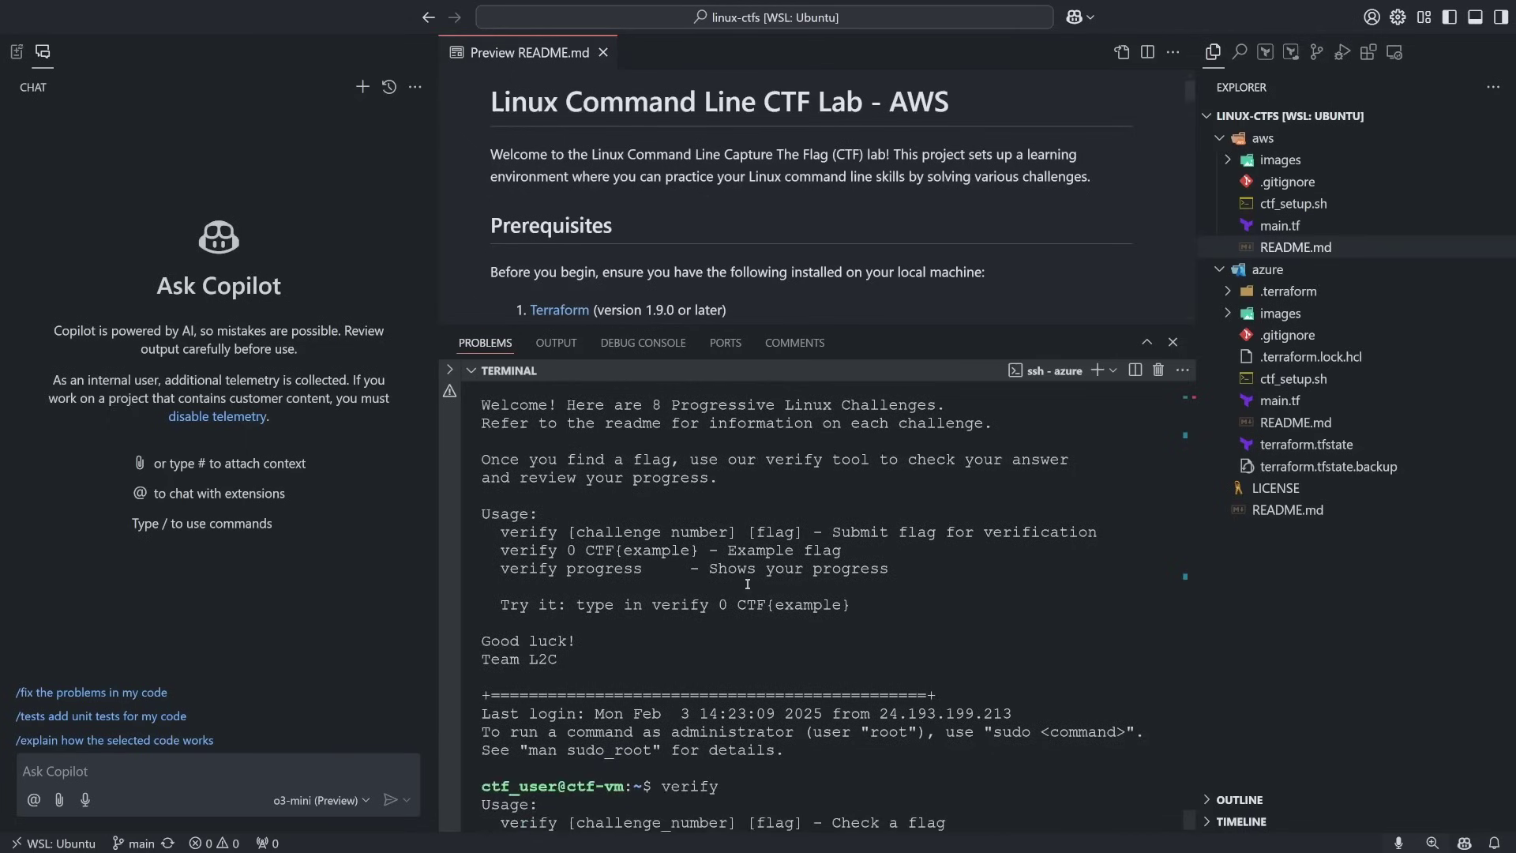
{"action": "scroll", "coordinate": [746, 590], "scroll_direction": "down", "scroll_amount": 2}
Step: Run clear in the terminal, then run verify to show its usage text
{"action": "left_click", "coordinate": [823, 819]}
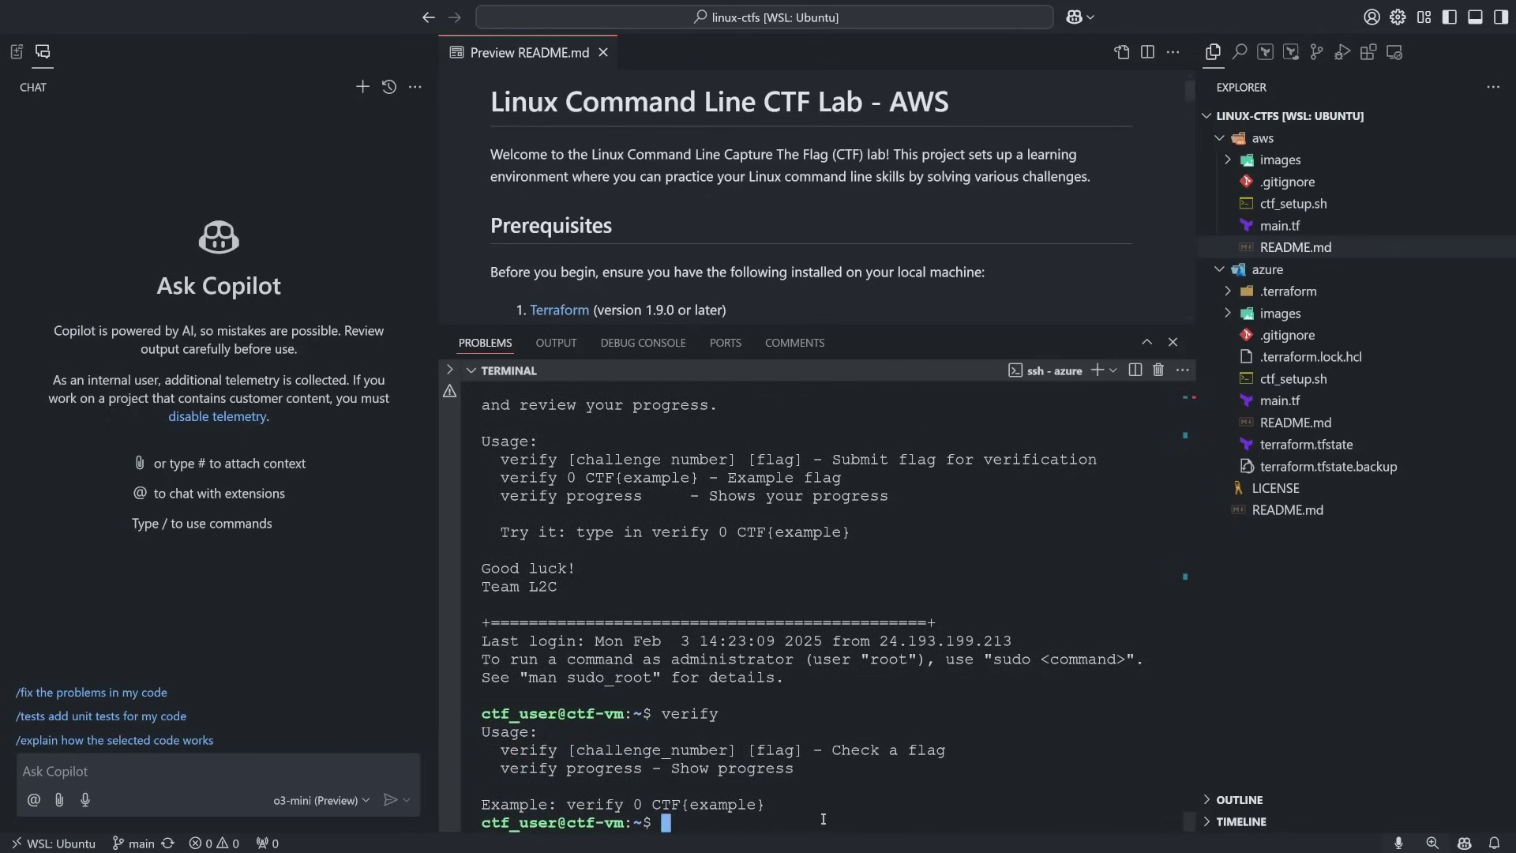
{"action": "type", "text": "clear"}
{"action": "key", "text": "Return"}
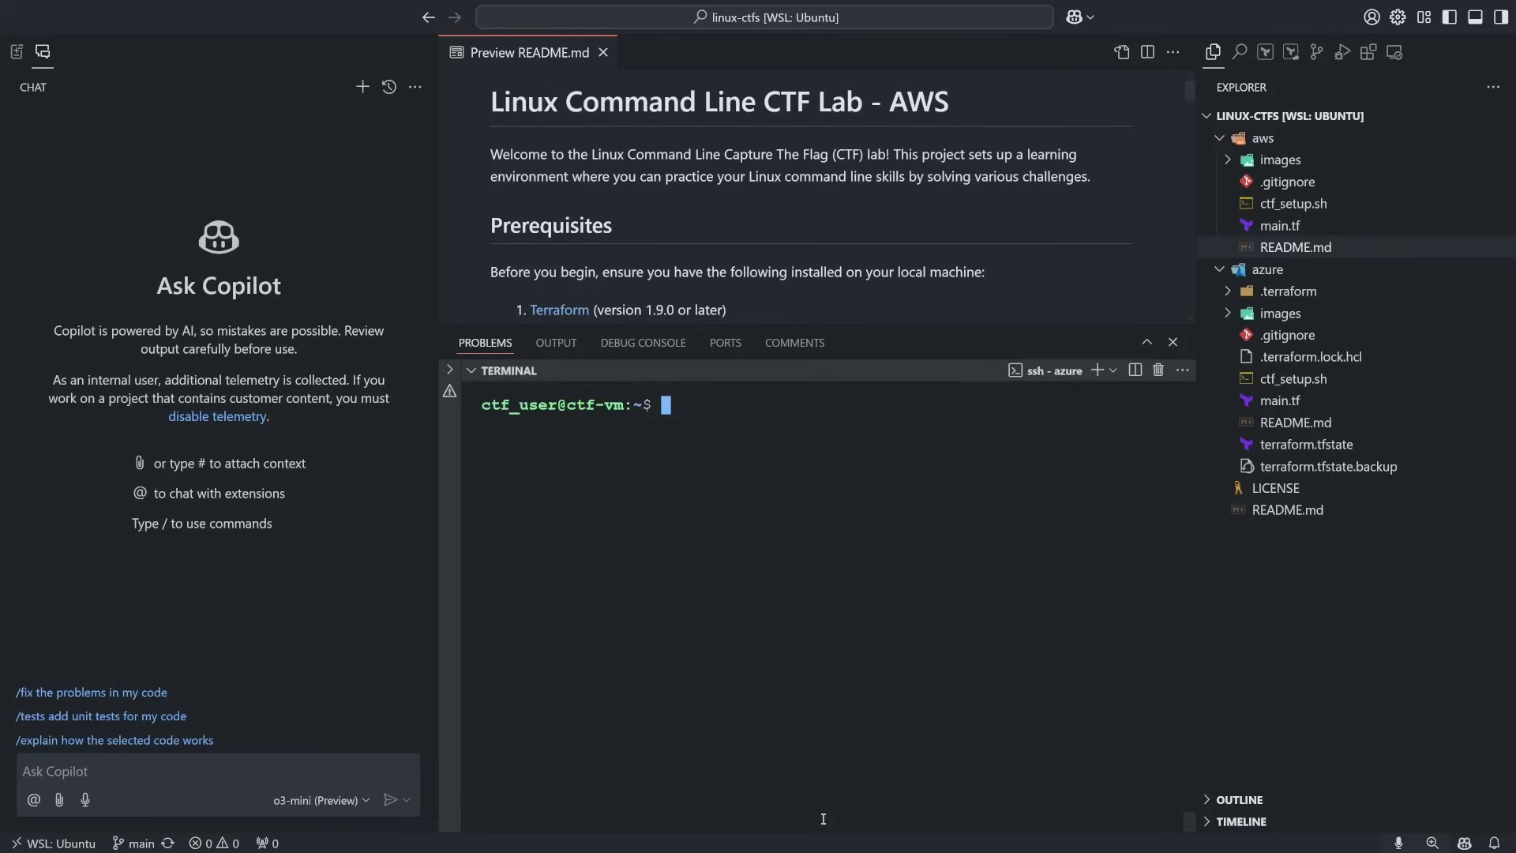
{"action": "type", "text": "verify"}
{"action": "key", "text": "Return"}
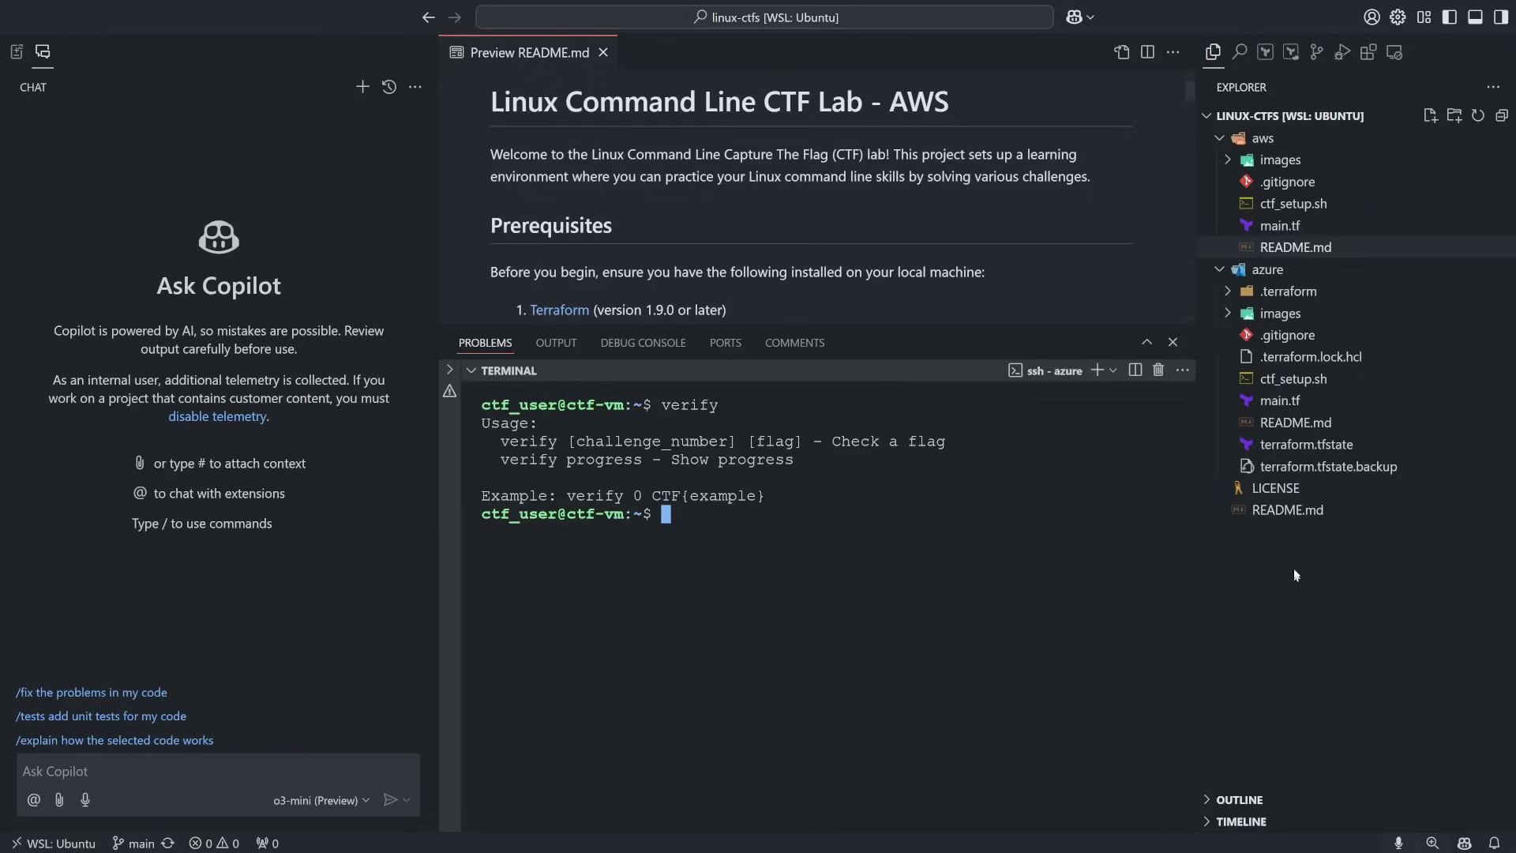
Step: Open azure/ctf_setup.sh, shrink the terminal, and scroll through the setup script
{"action": "left_click", "coordinate": [1296, 379]}
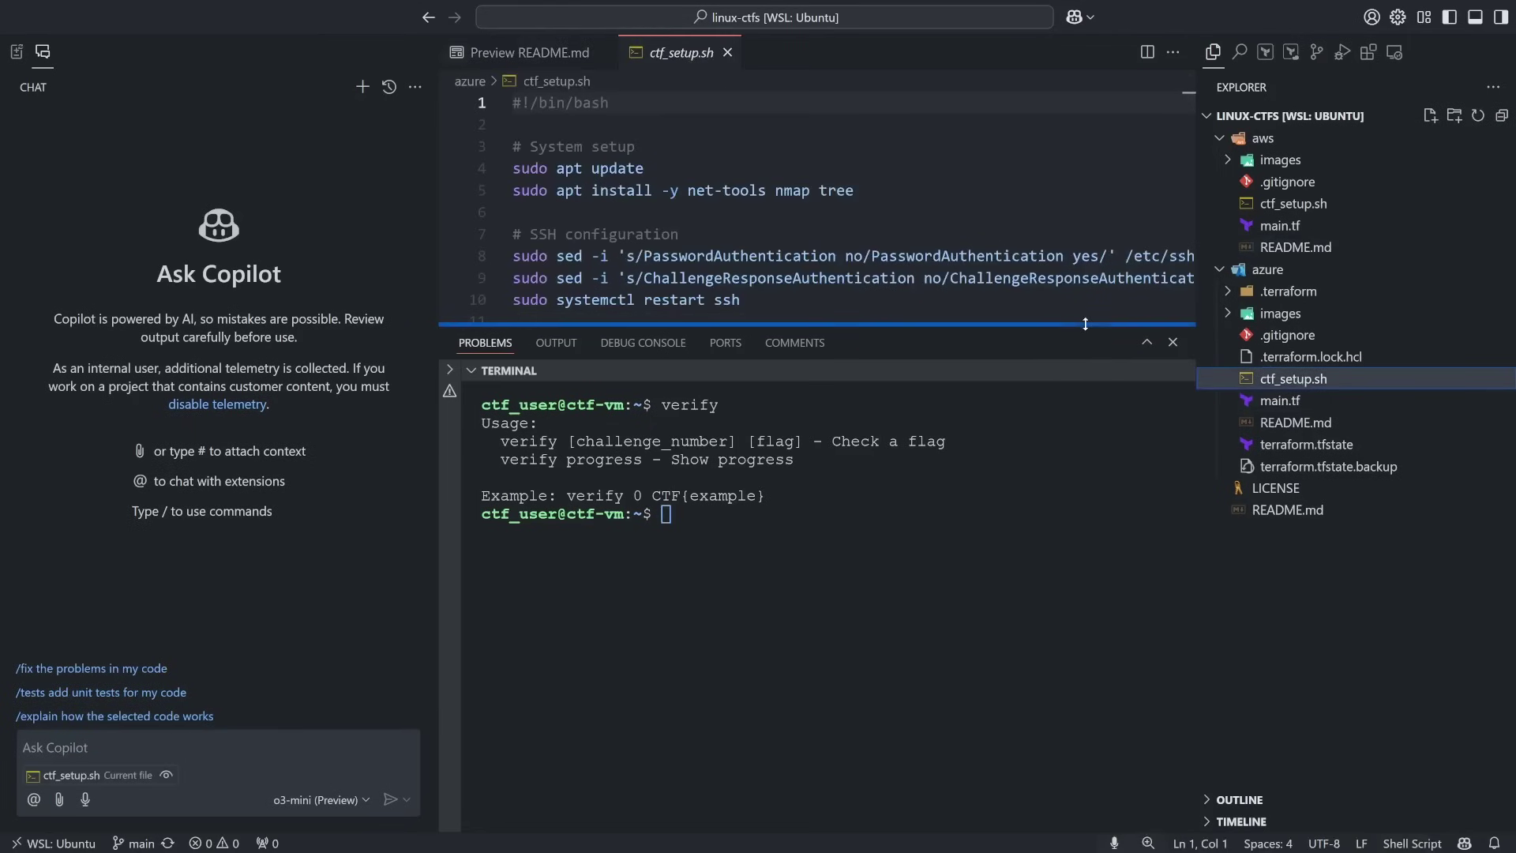
{"action": "left_click_drag", "start_coordinate": [1085, 325], "coordinate": [1086, 590]}
{"action": "scroll", "coordinate": [1039, 403], "scroll_direction": "down", "scroll_amount": 2}
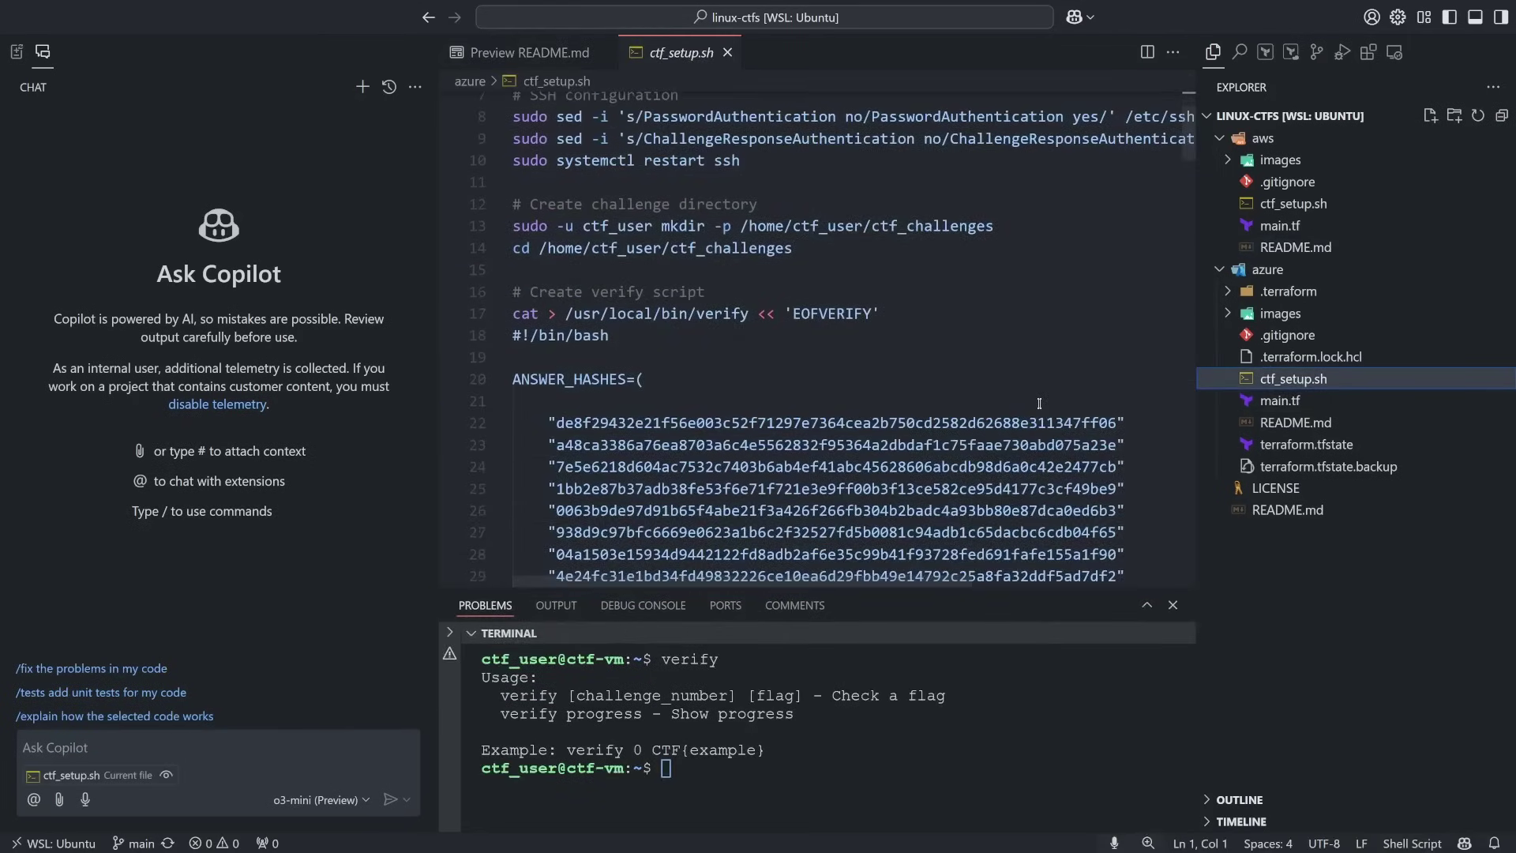
{"action": "scroll", "coordinate": [1040, 403], "scroll_direction": "down", "scroll_amount": 9}
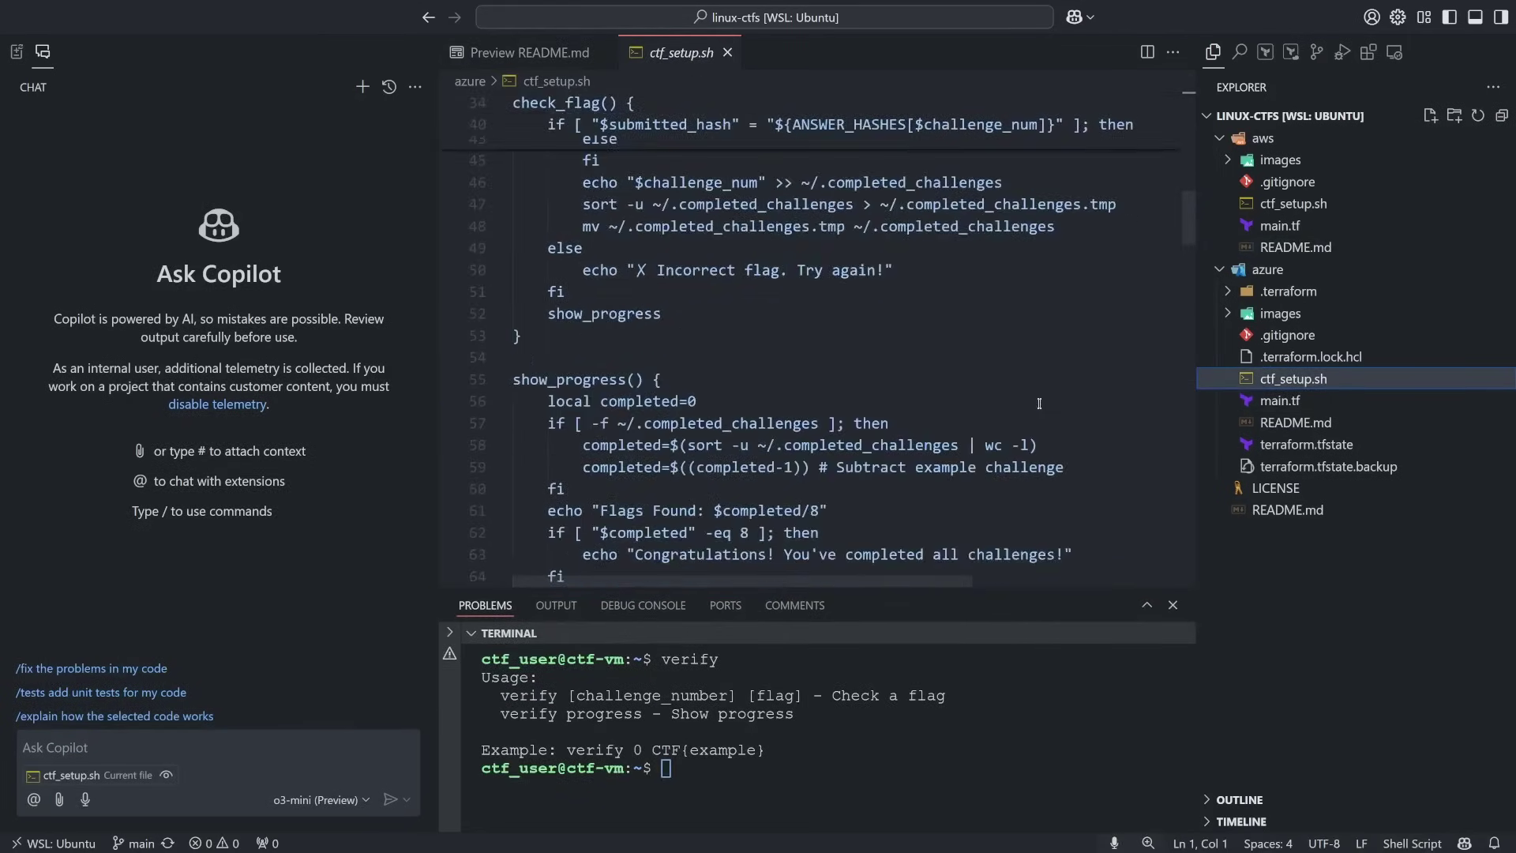
{"action": "scroll", "coordinate": [1040, 404], "scroll_direction": "down", "scroll_amount": 7}
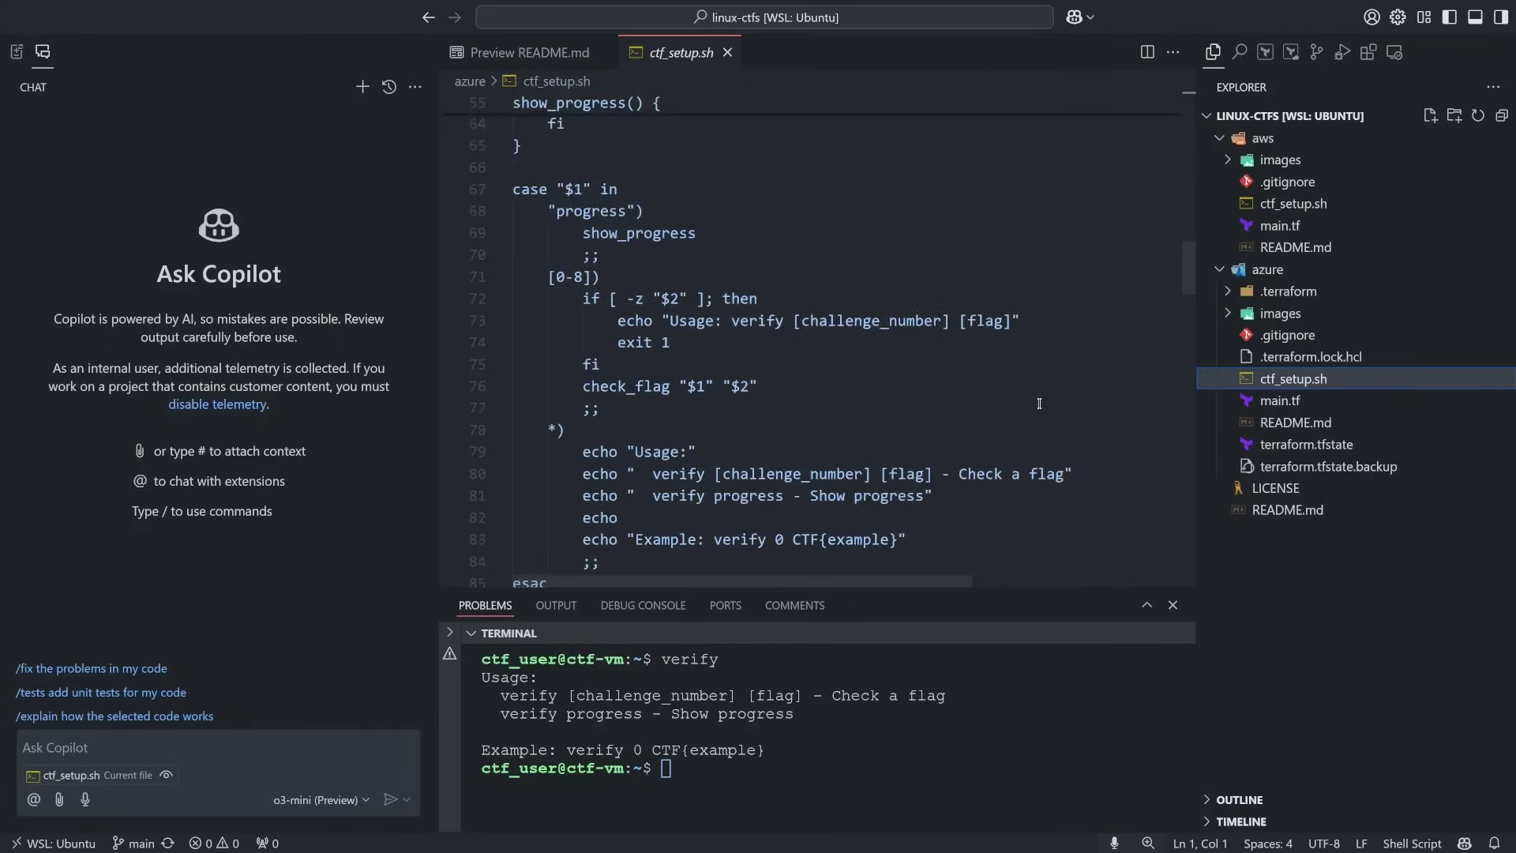
{"action": "scroll", "coordinate": [1040, 403], "scroll_direction": "up", "scroll_amount": 1}
{"action": "scroll", "coordinate": [1039, 404], "scroll_direction": "down", "scroll_amount": 1}
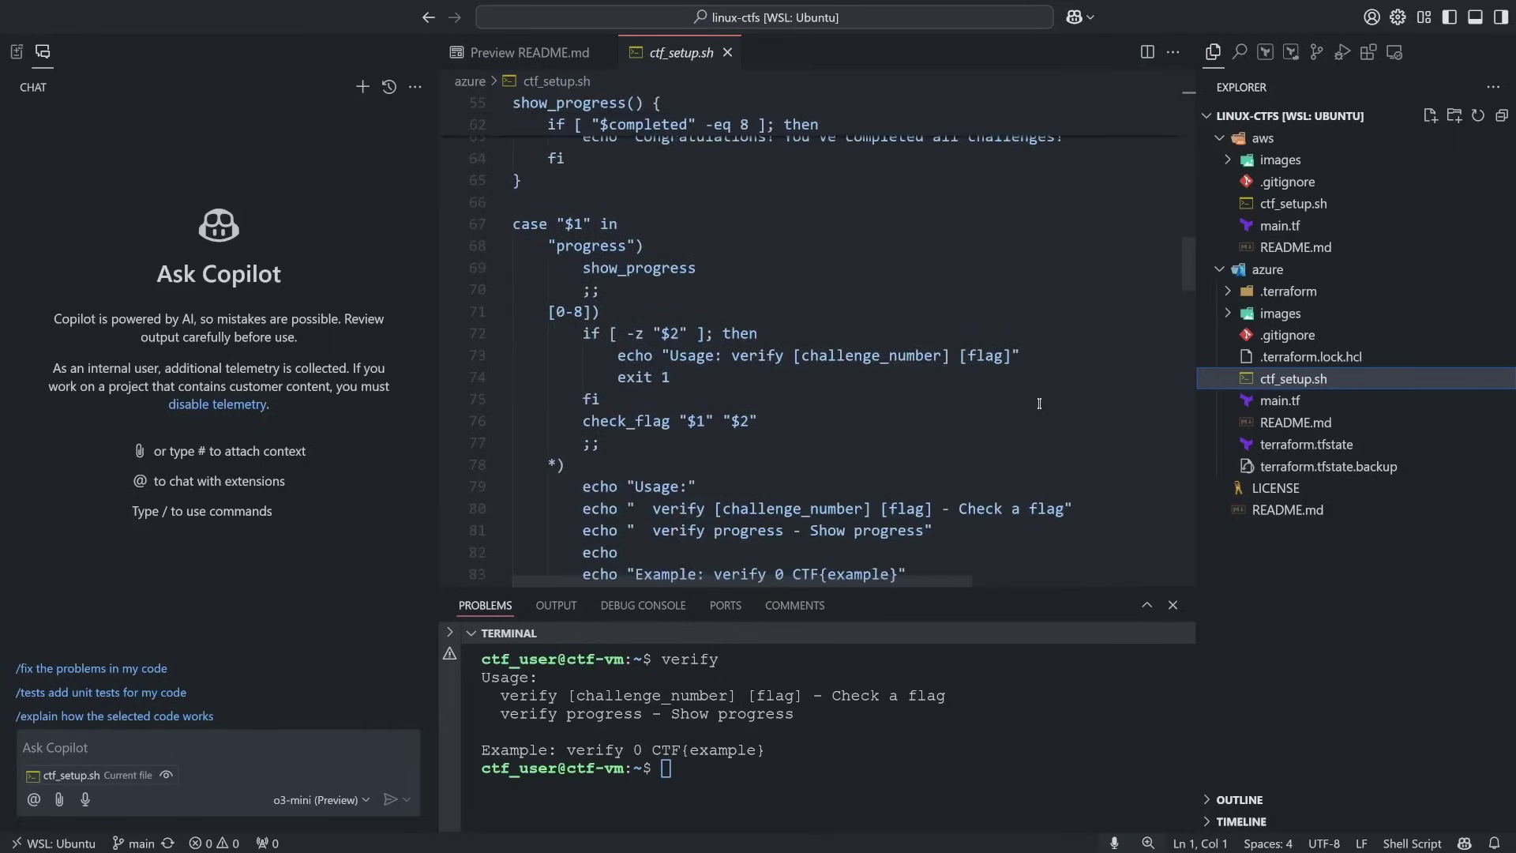
{"action": "scroll", "coordinate": [1039, 404], "scroll_direction": "down", "scroll_amount": 7}
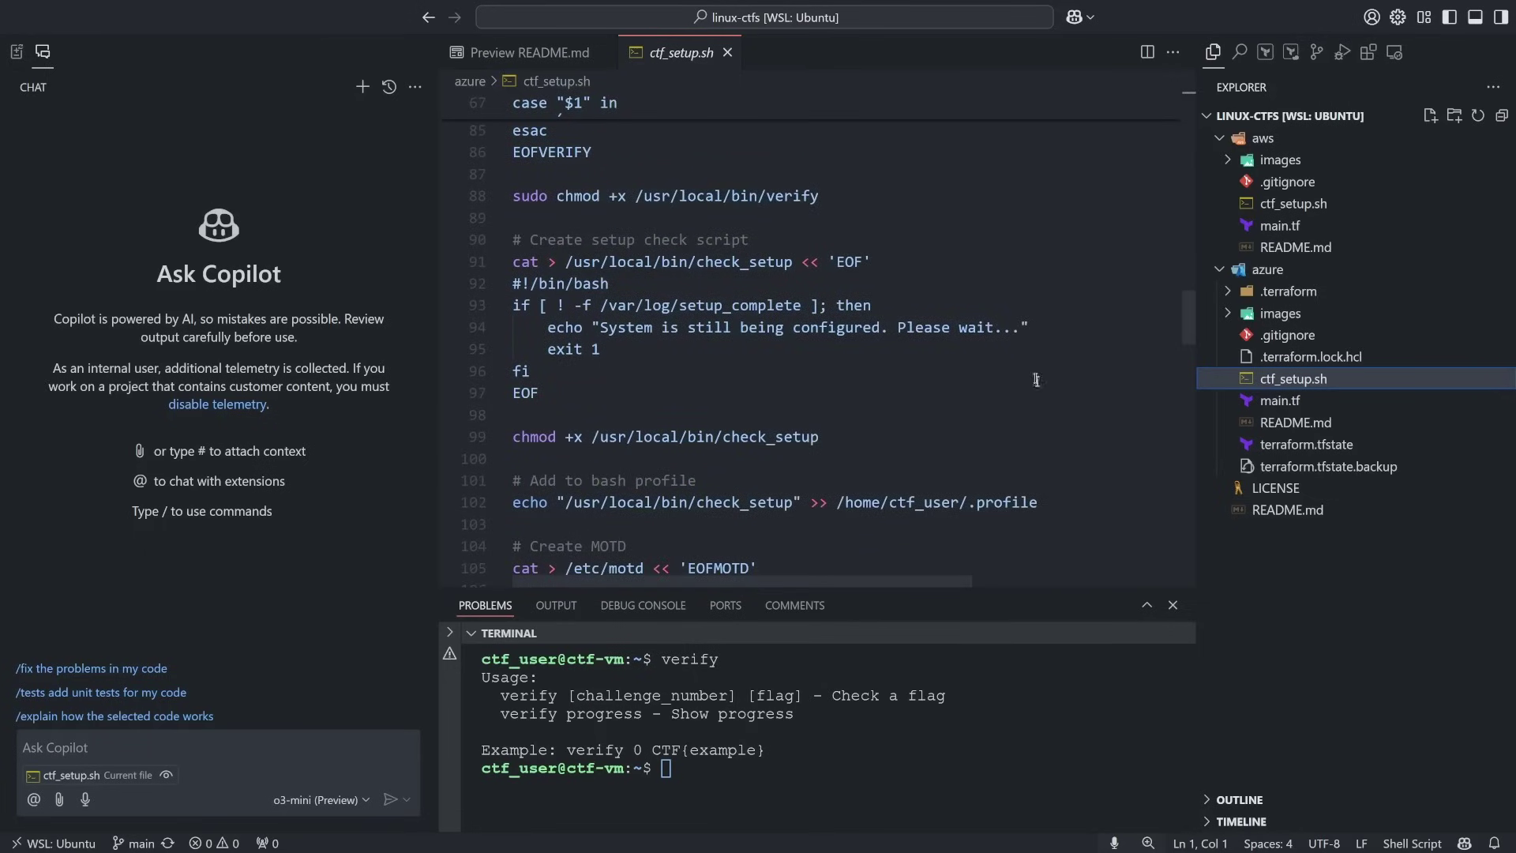
{"action": "scroll", "coordinate": [1019, 466], "scroll_direction": "down", "scroll_amount": 2}
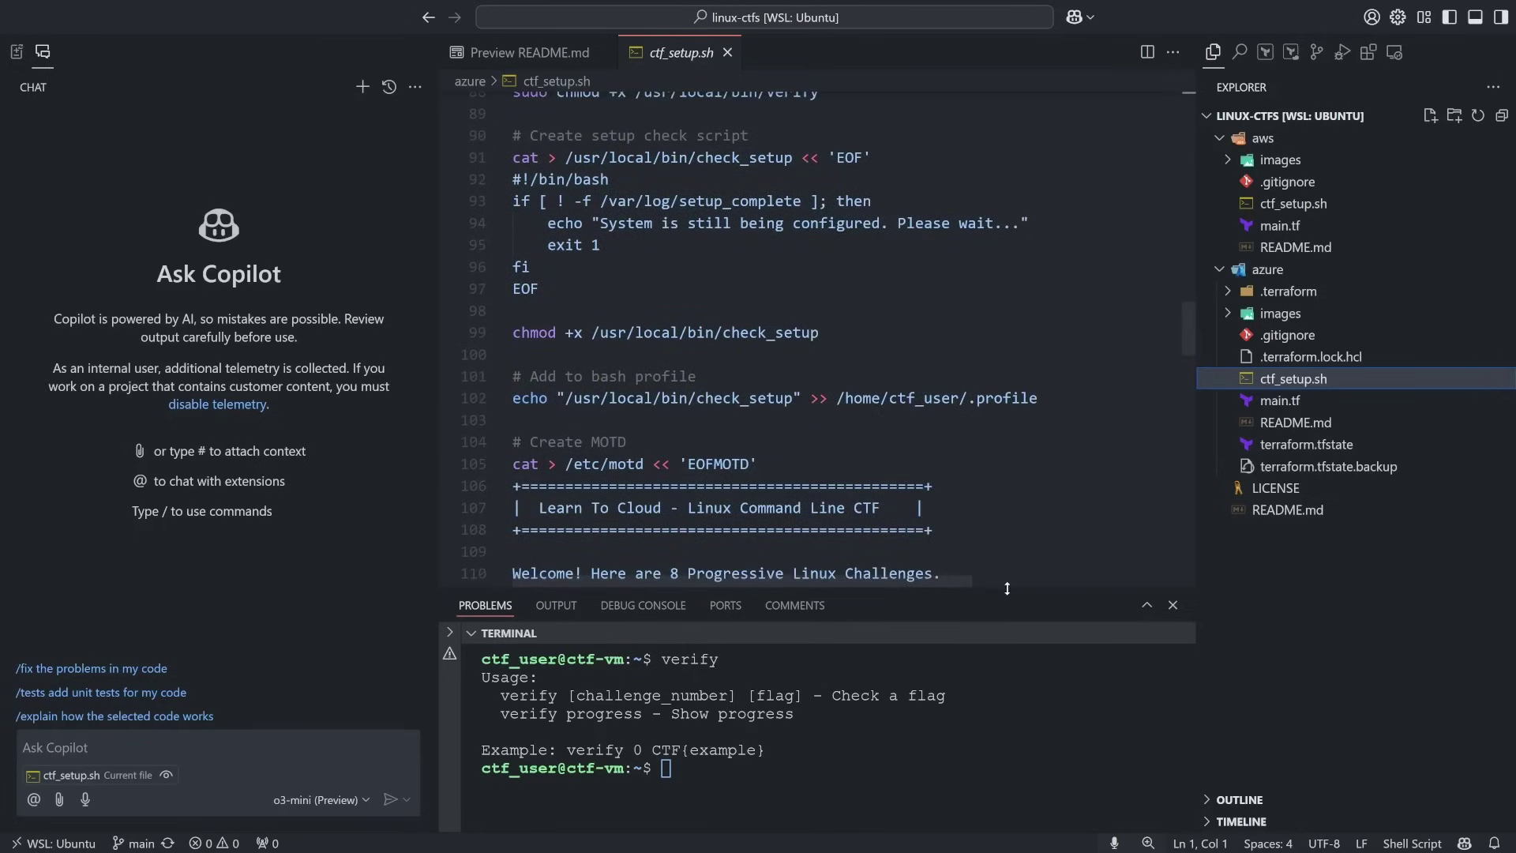
Step: Make the terminal taller again, go back to the guide, and open Phase 2's Topic 5: Capstone page
{"action": "left_click_drag", "start_coordinate": [1009, 592], "coordinate": [1015, 397]}
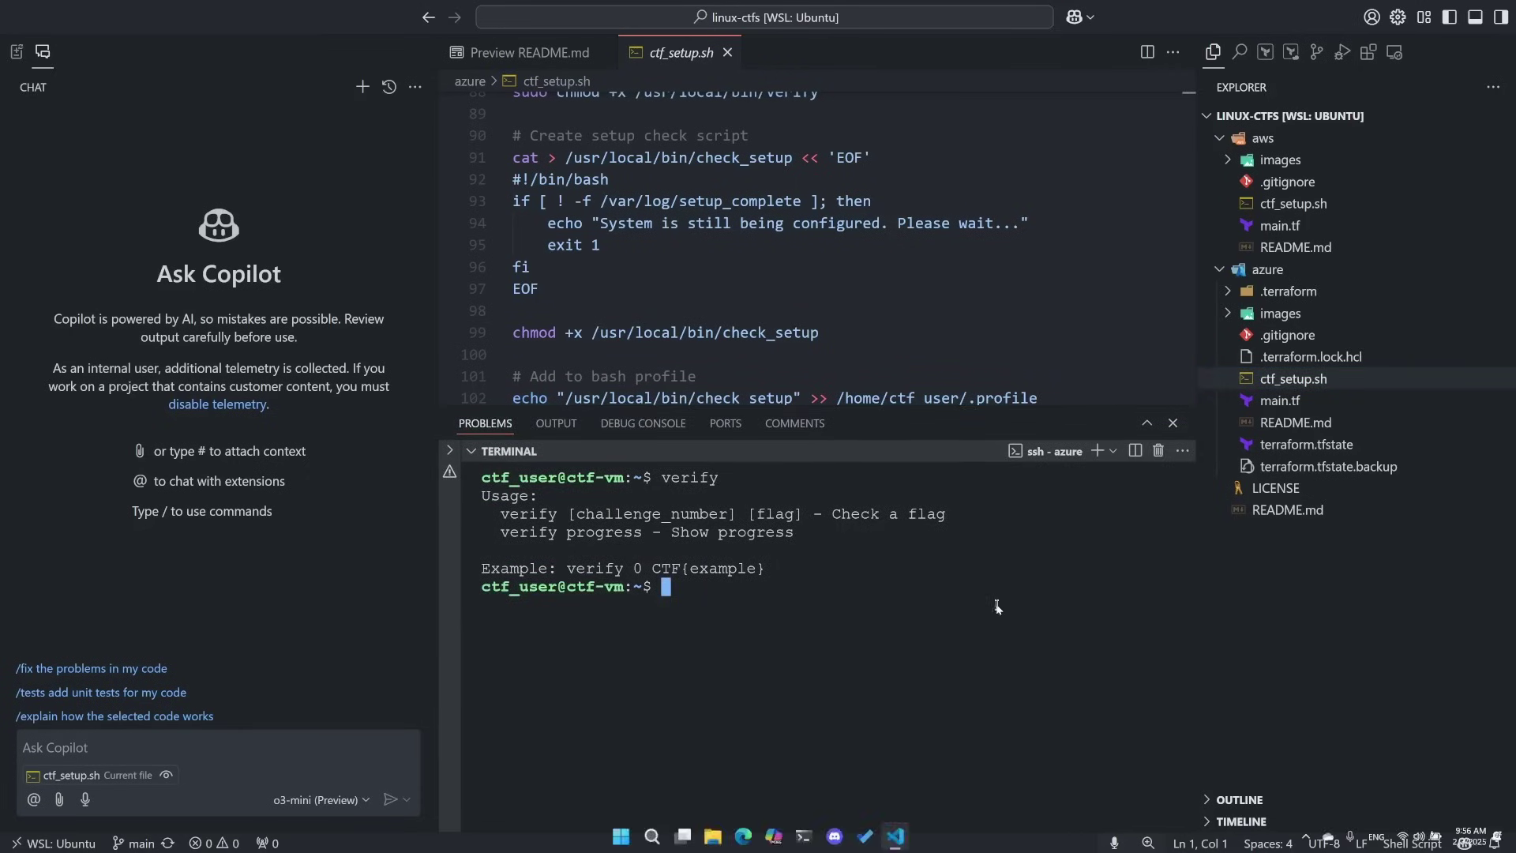
{"action": "key", "text": "ctrl+super+Left"}
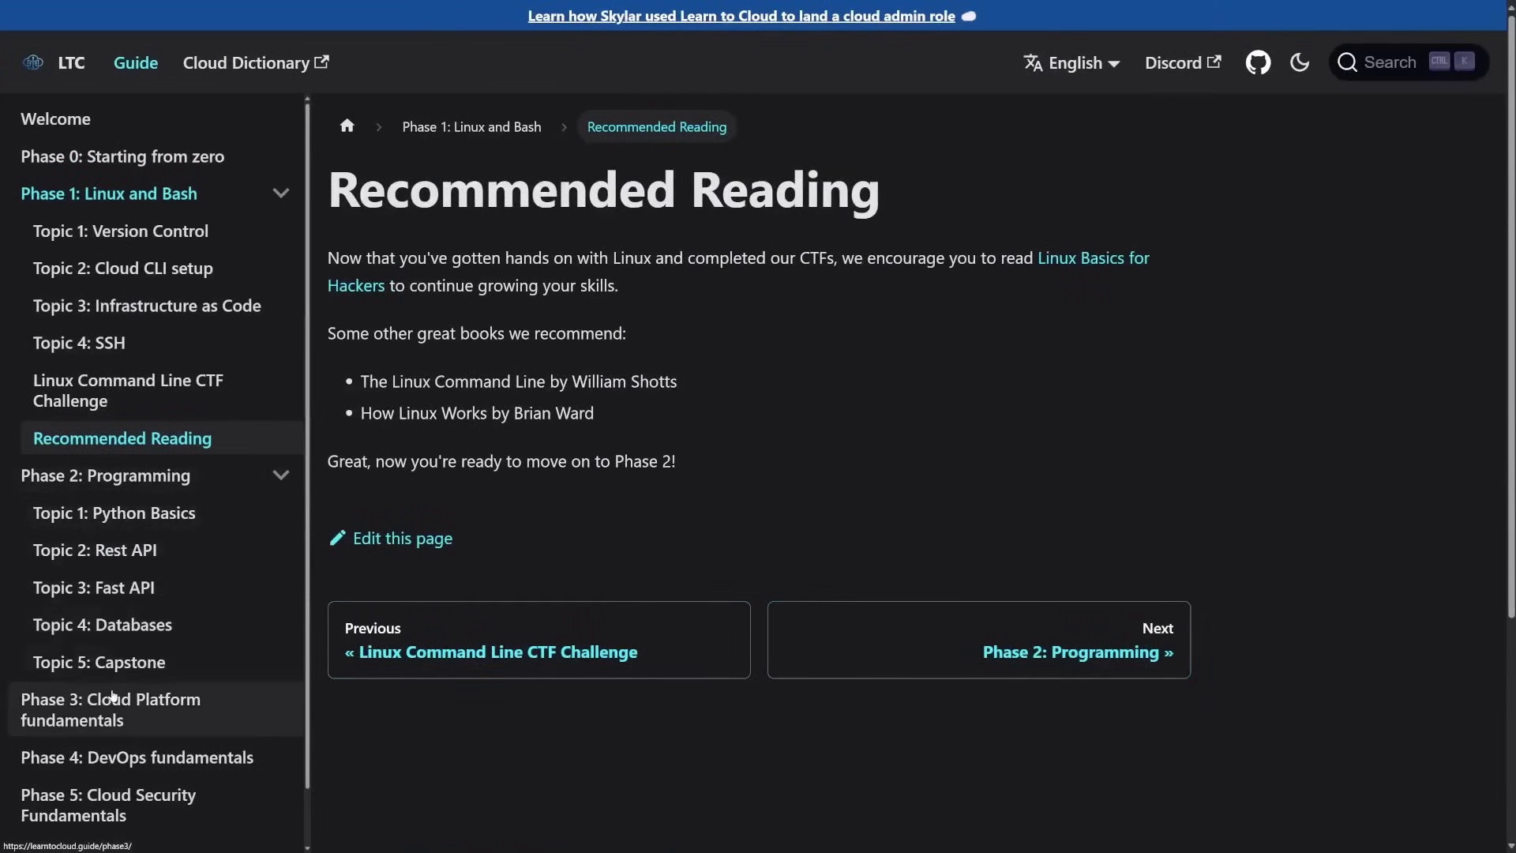
{"action": "left_click", "coordinate": [103, 661]}
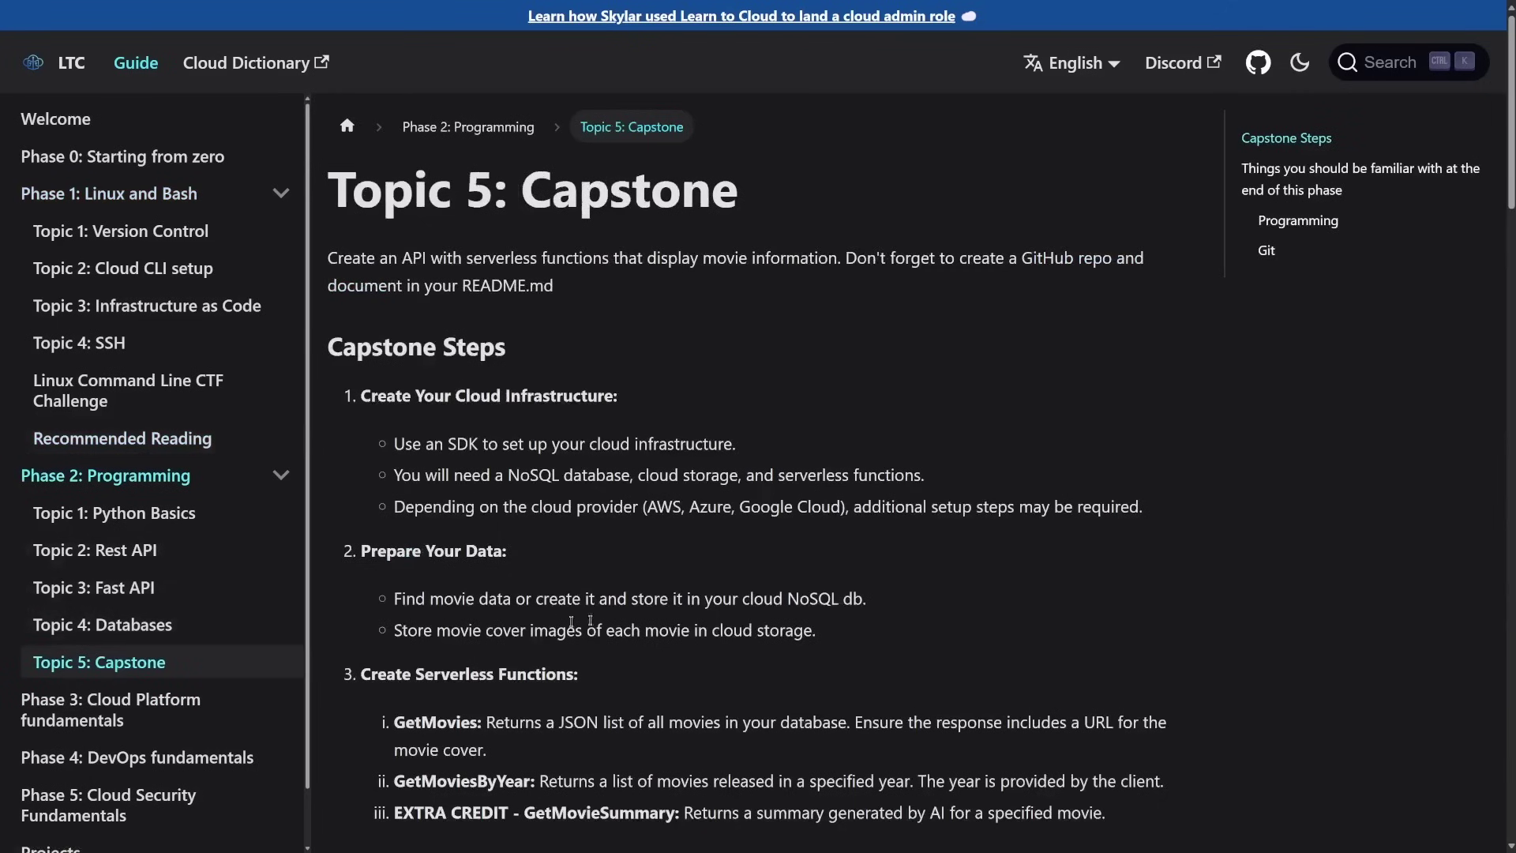
Step: Scroll through the capstone movie API steps down to the sample GetMovieSummary response for Inception
{"action": "scroll", "coordinate": [701, 623], "scroll_direction": "down", "scroll_amount": 2}
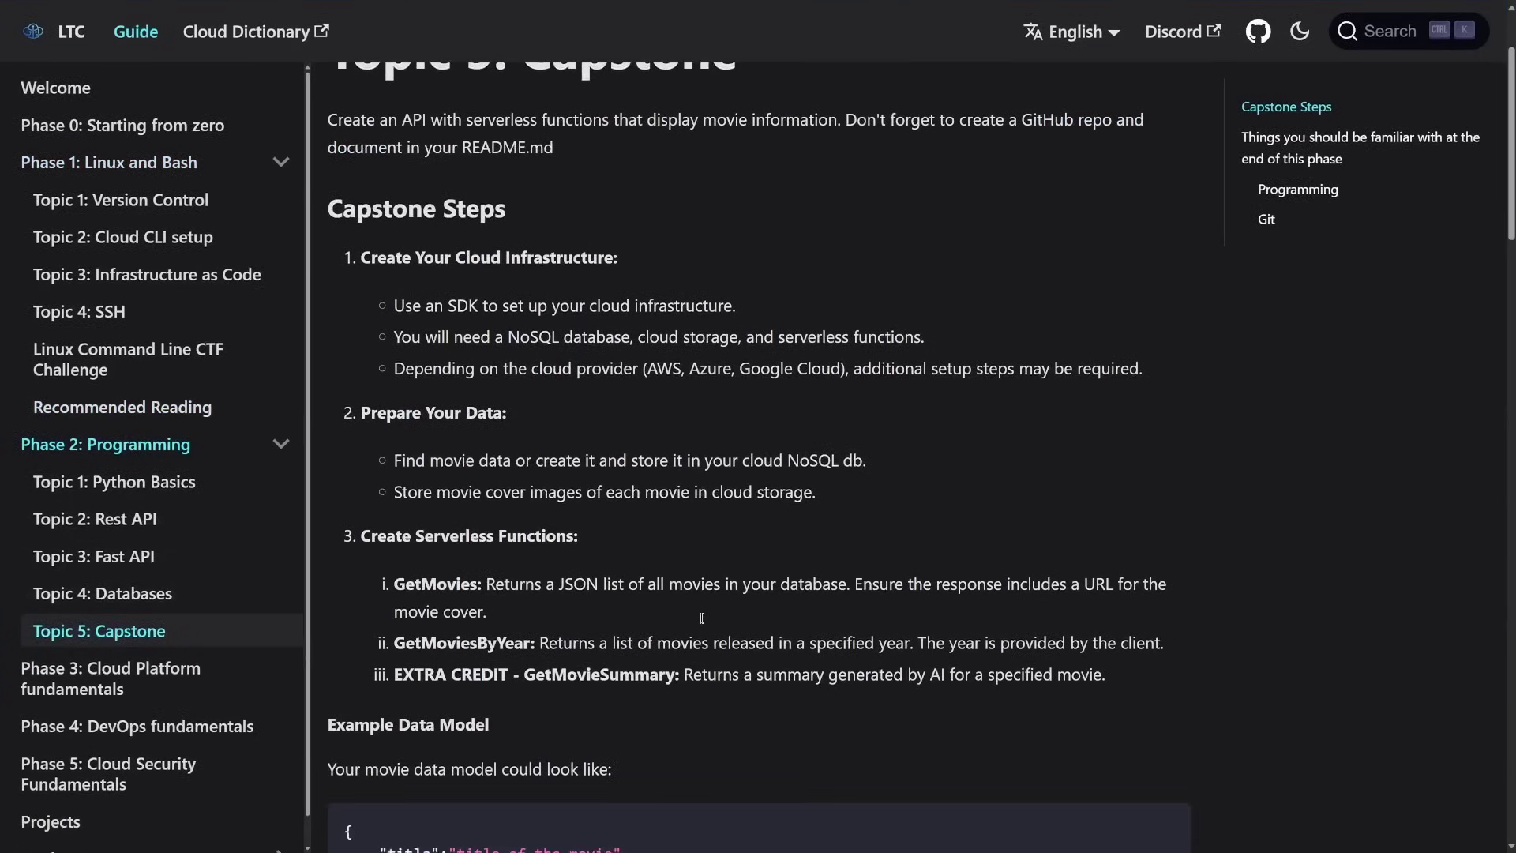
{"action": "scroll", "coordinate": [702, 623], "scroll_direction": "down", "scroll_amount": 5}
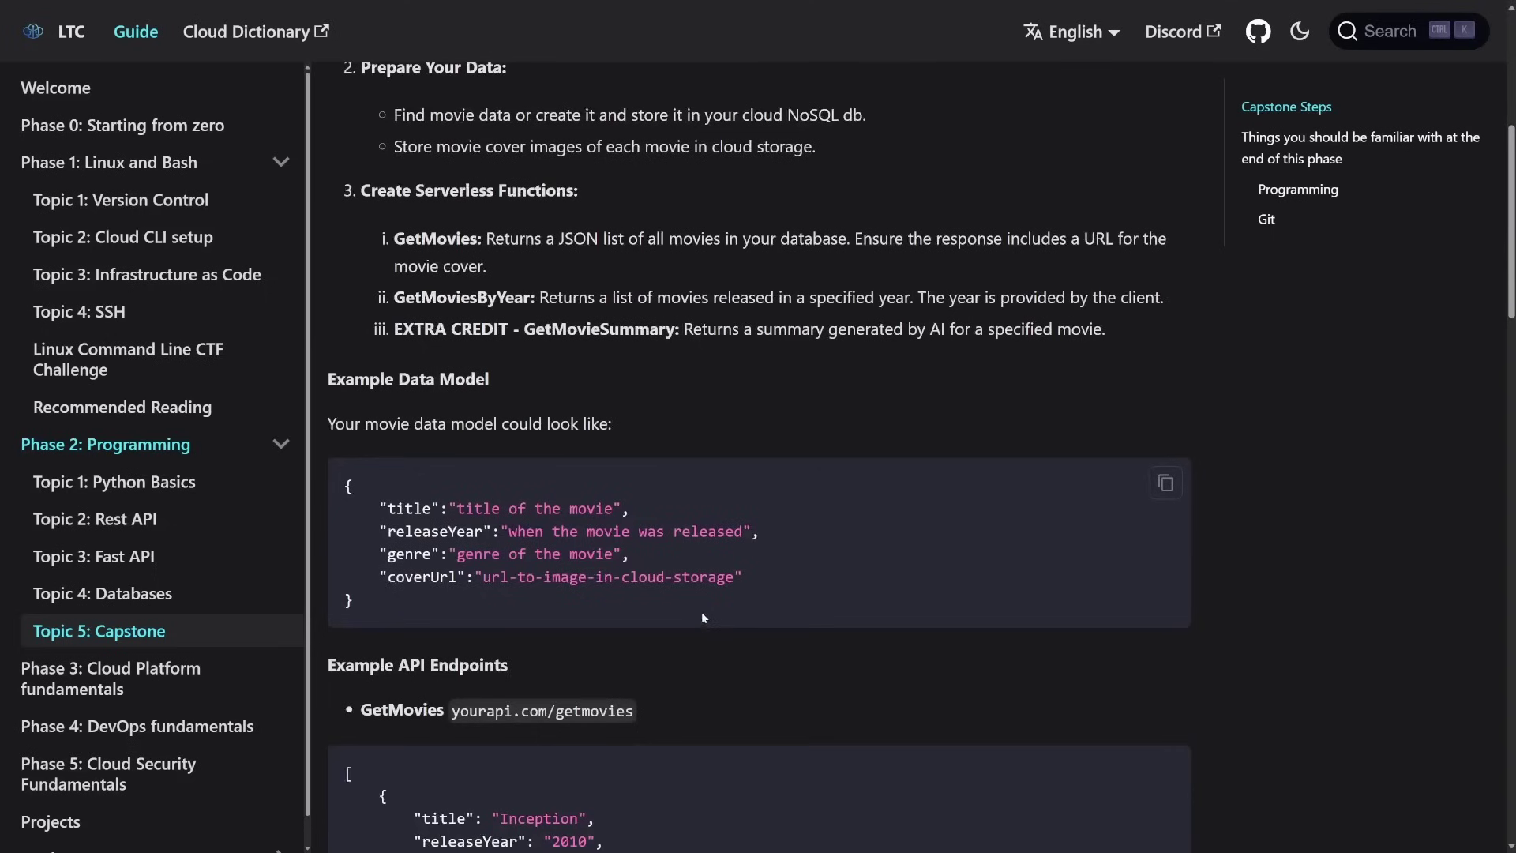
{"action": "scroll", "coordinate": [701, 611], "scroll_direction": "down", "scroll_amount": 5}
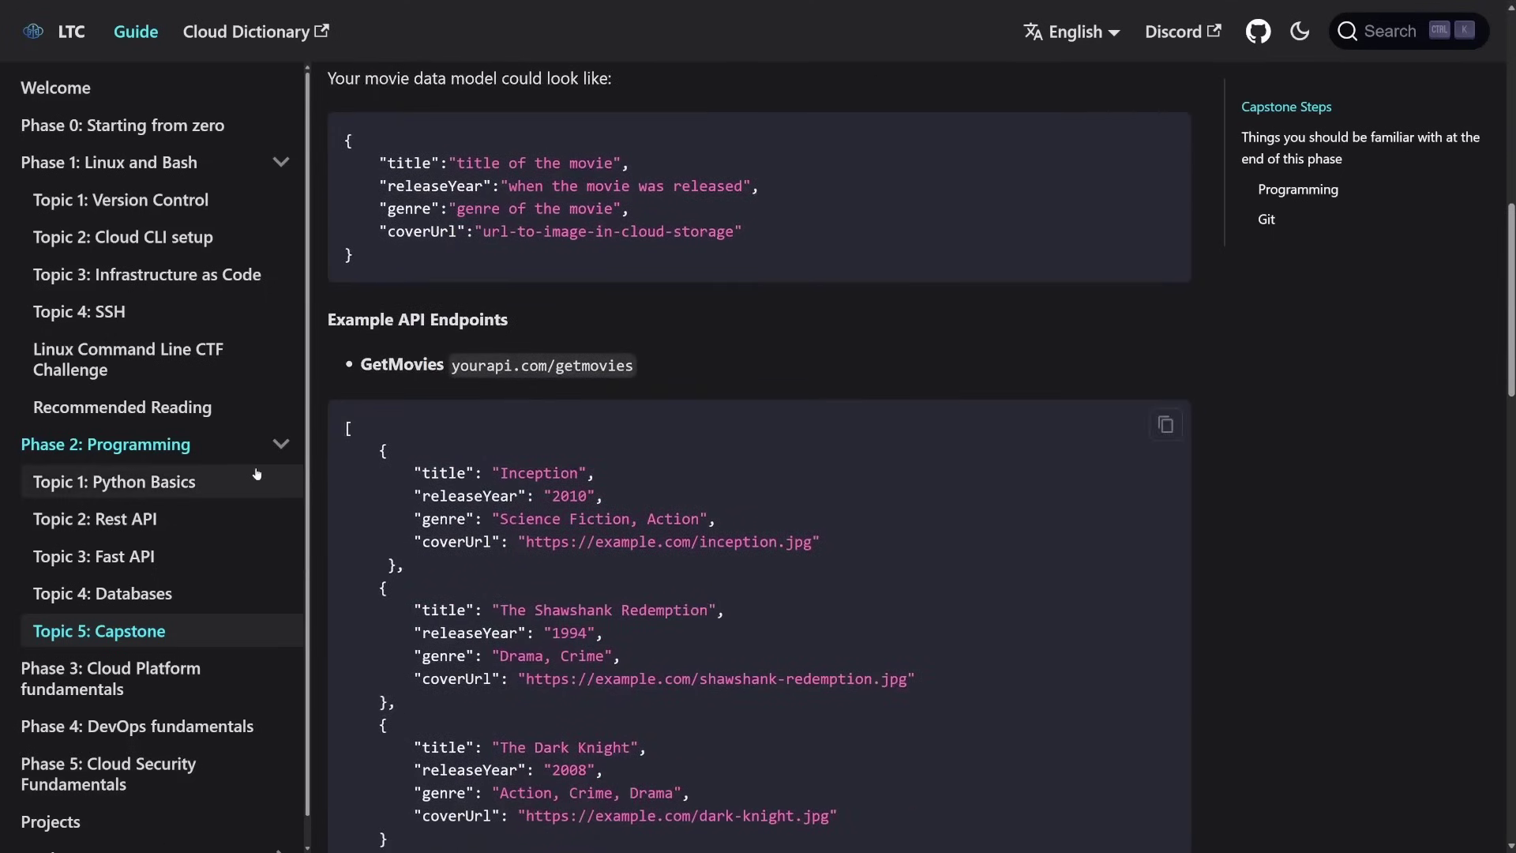
{"action": "scroll", "coordinate": [440, 536], "scroll_direction": "down", "scroll_amount": 5}
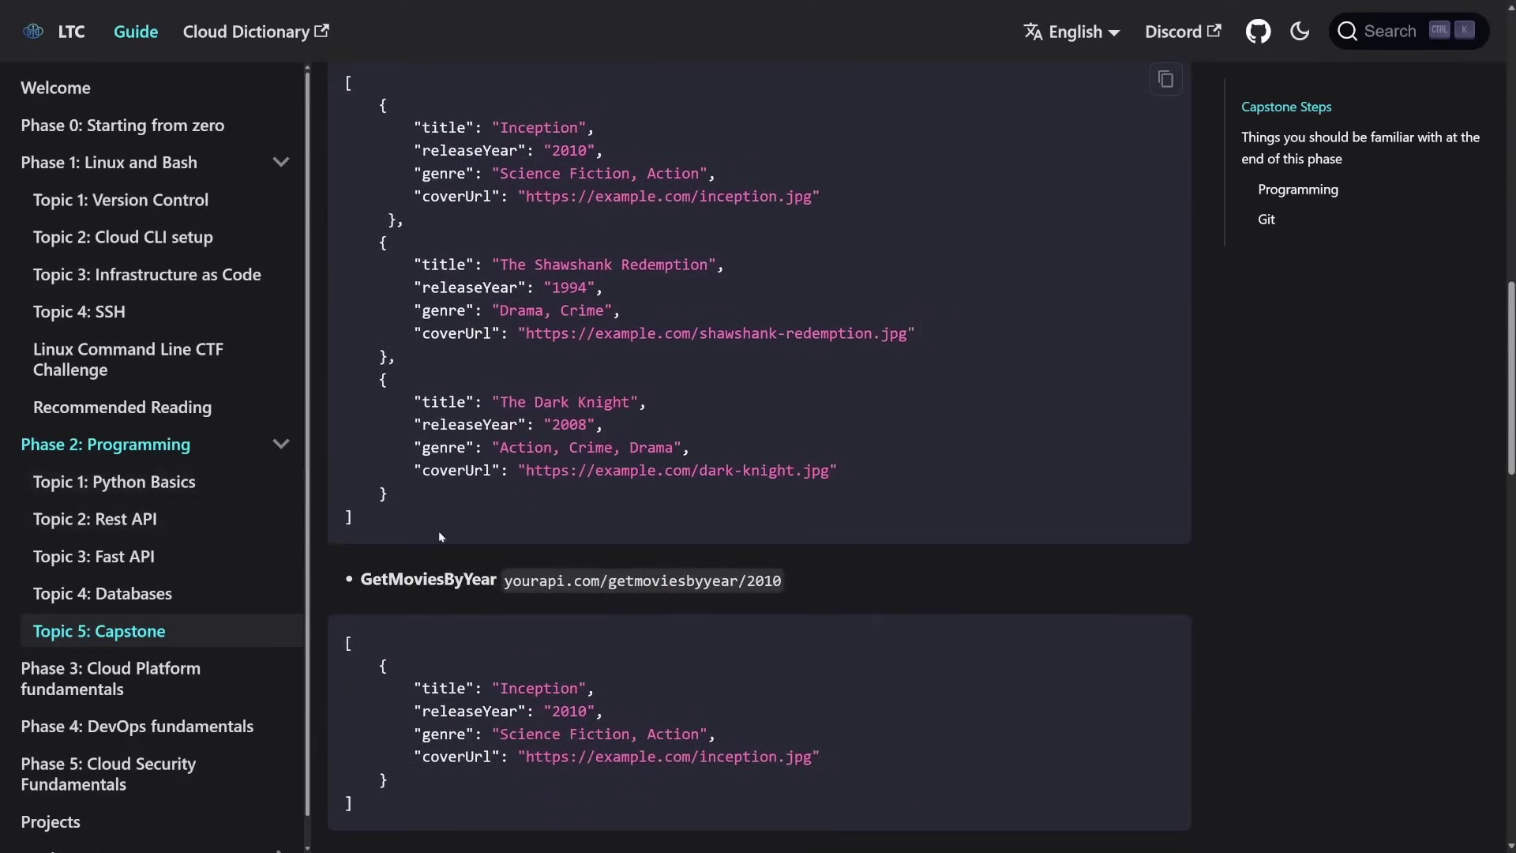
{"action": "scroll", "coordinate": [440, 537], "scroll_direction": "down", "scroll_amount": 6}
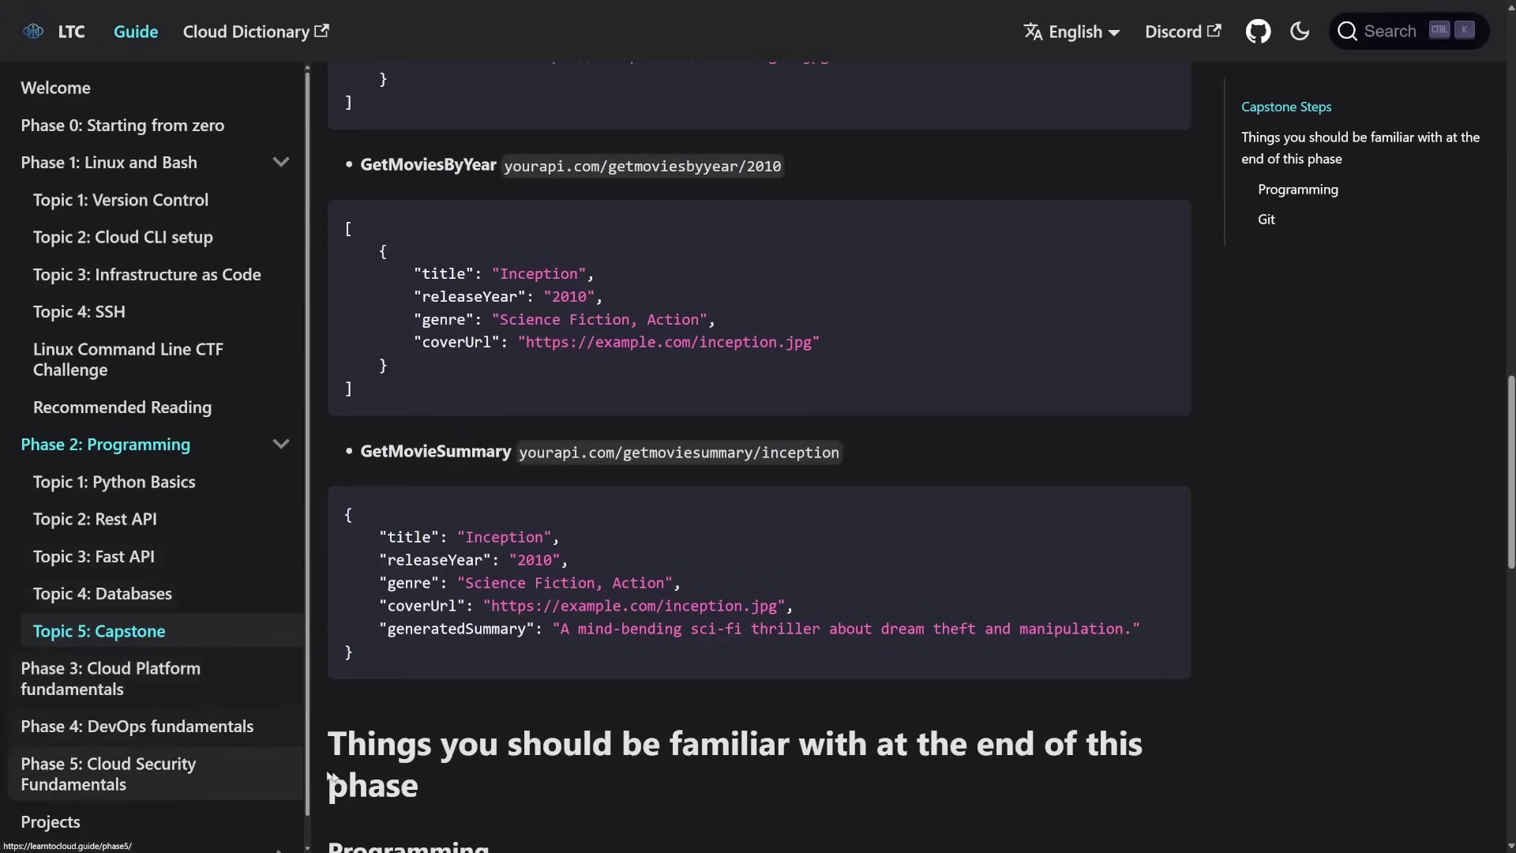
{"action": "mouse_move", "coordinate": [877, 658]}
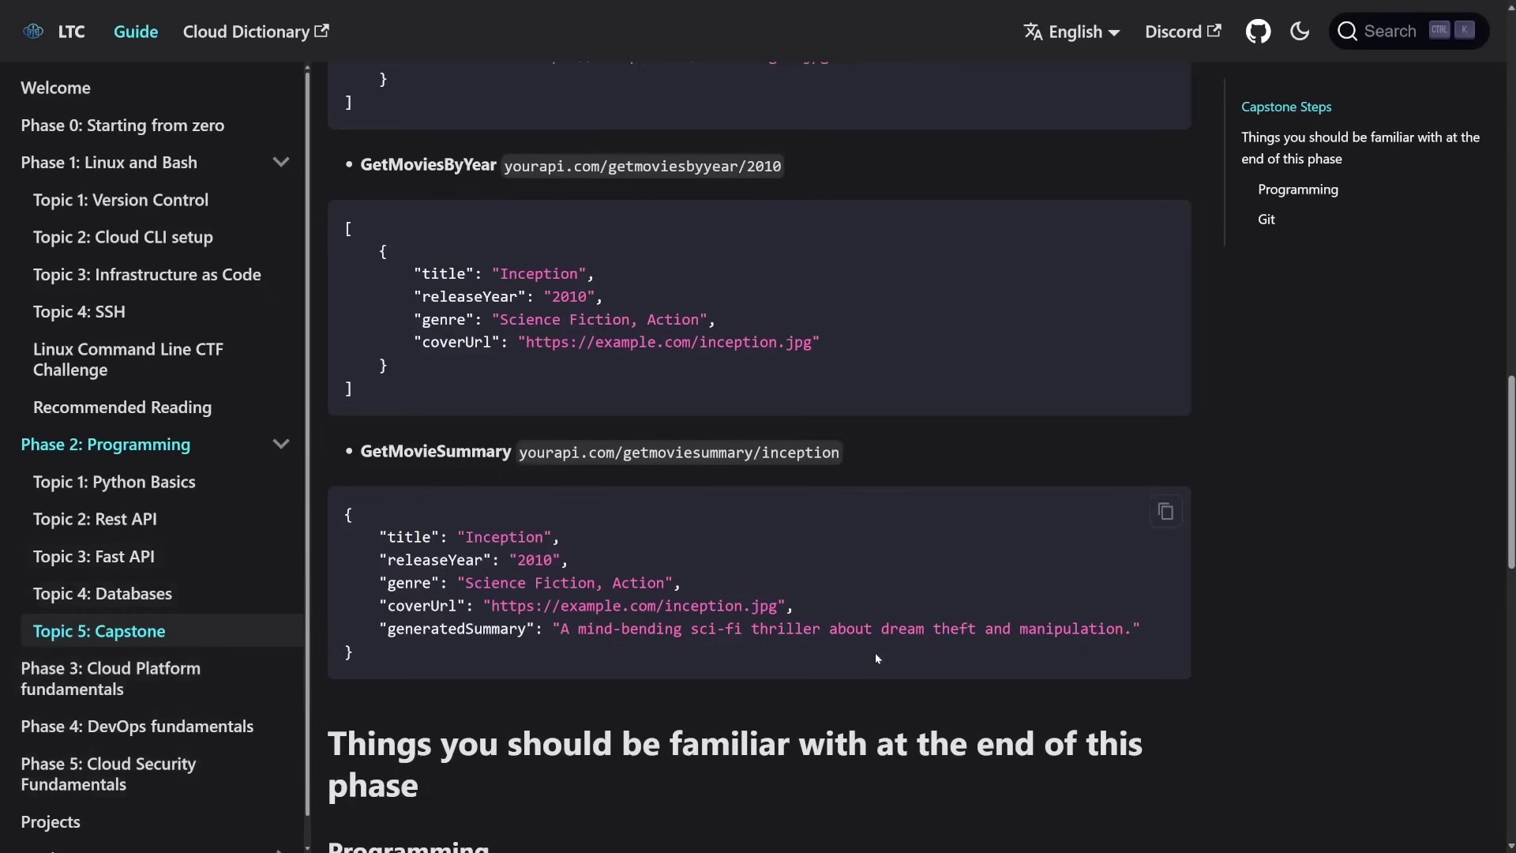
{"action": "scroll", "coordinate": [875, 657], "scroll_direction": "down", "scroll_amount": 1}
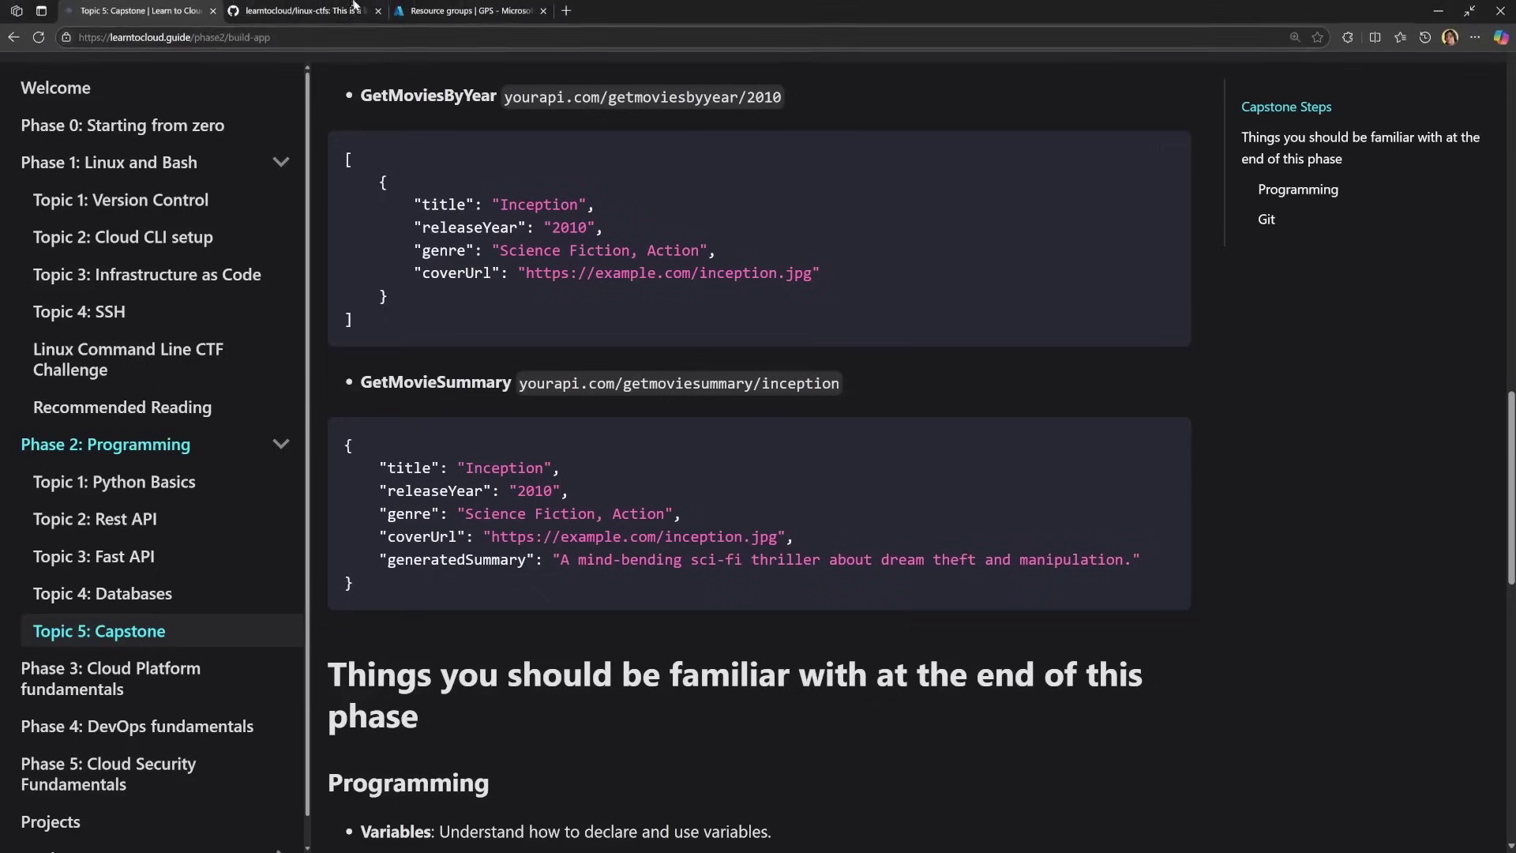
Step: Switch to the linux-ctfs GitHub repository and view its two open issues
{"action": "left_click", "coordinate": [304, 12]}
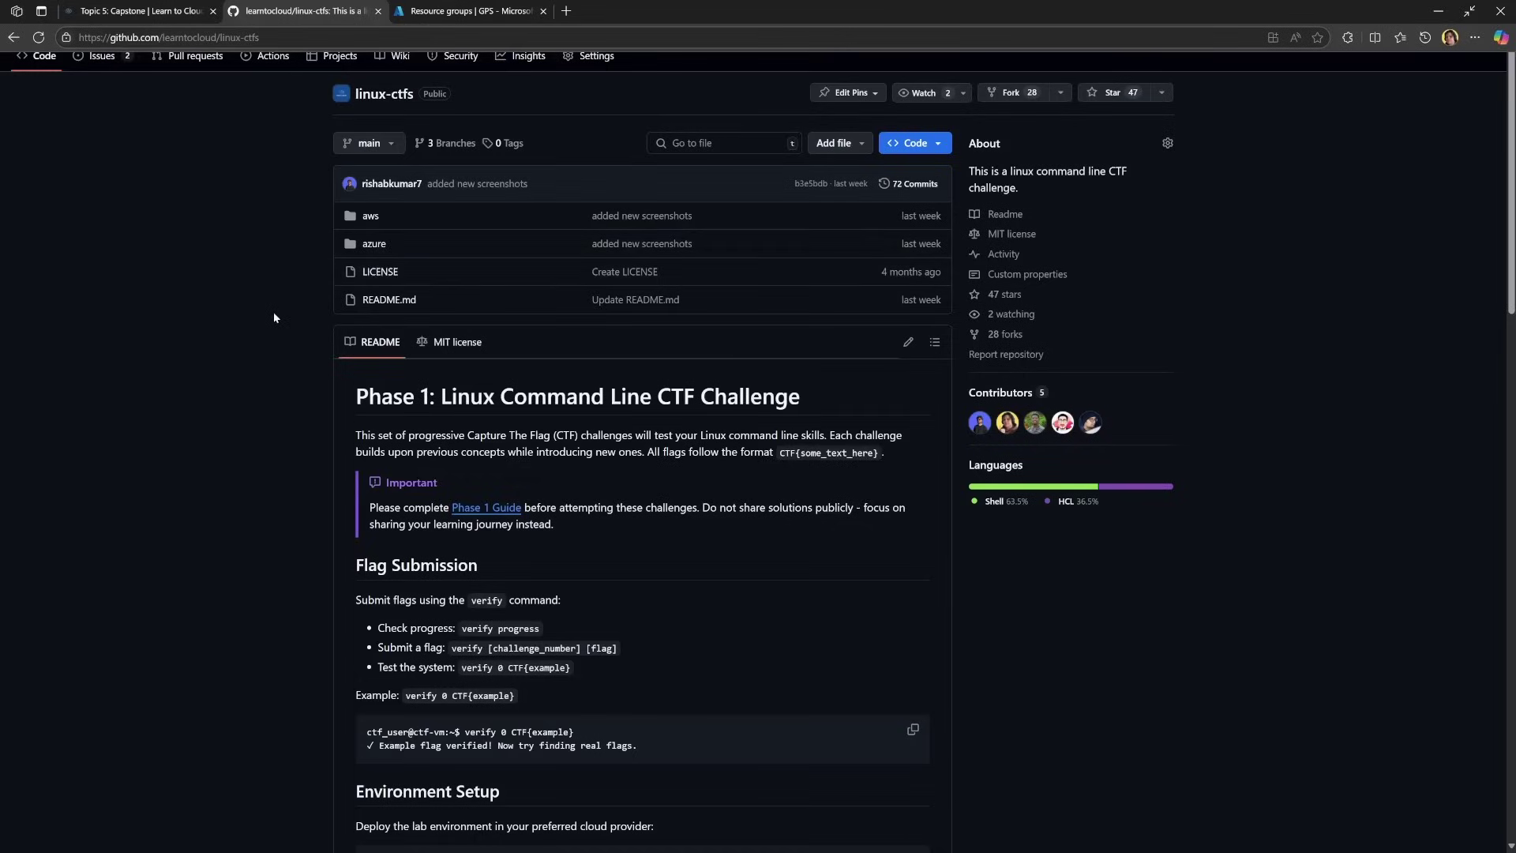
{"action": "left_click", "coordinate": [113, 64]}
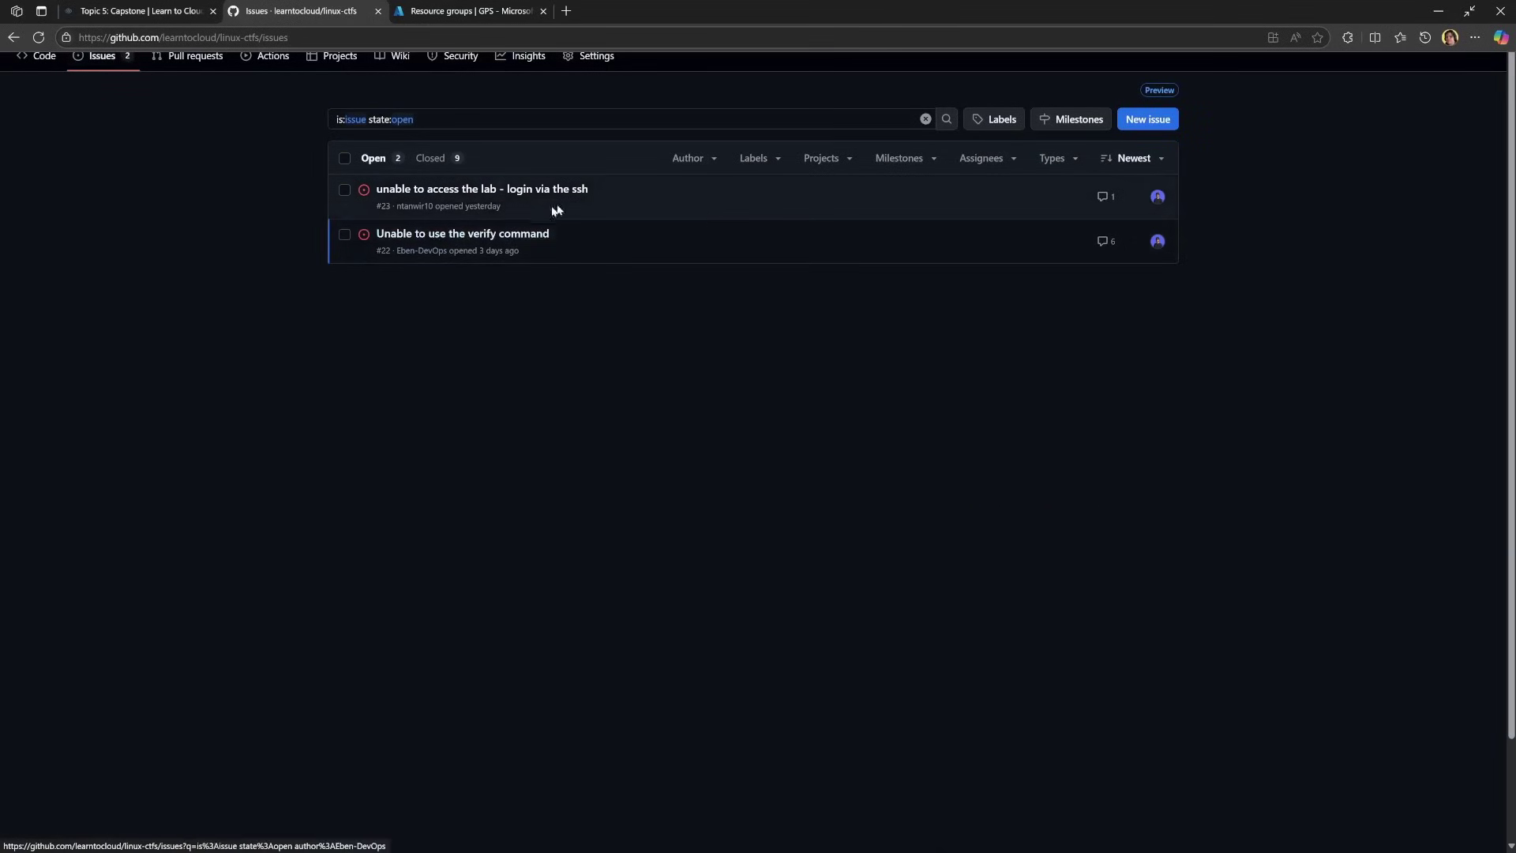